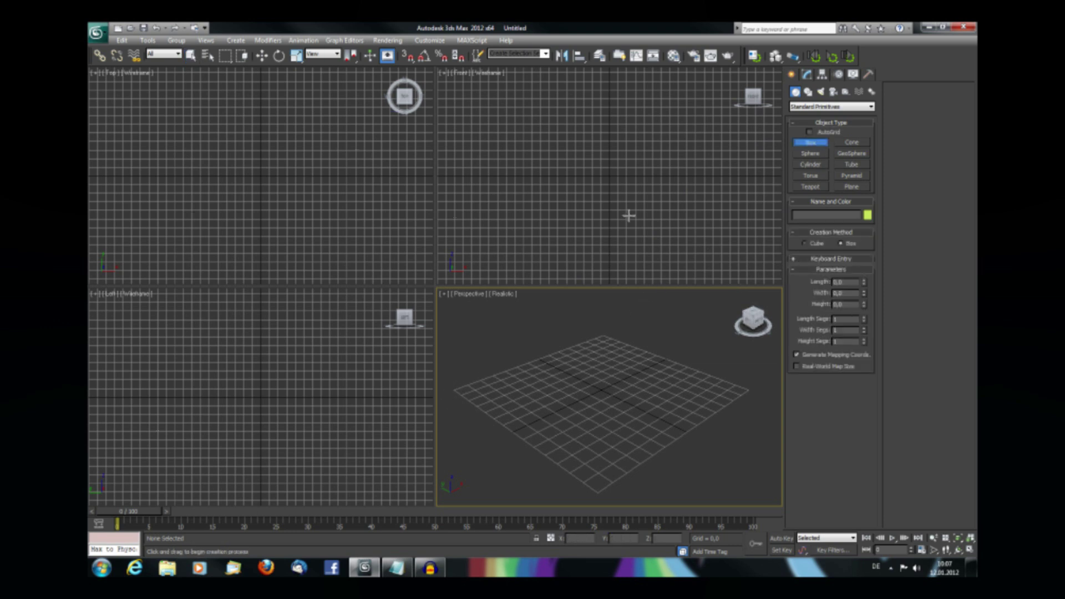
Open the MassFX Tools window and place it over the Top and Left viewports
click(753, 56)
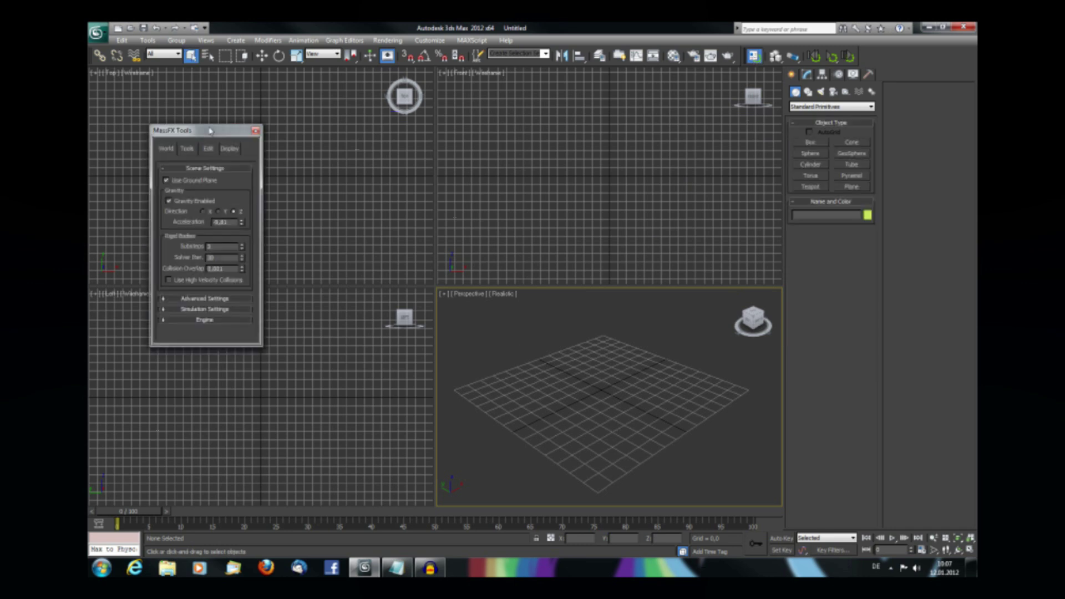
drag(195, 134, 185, 190)
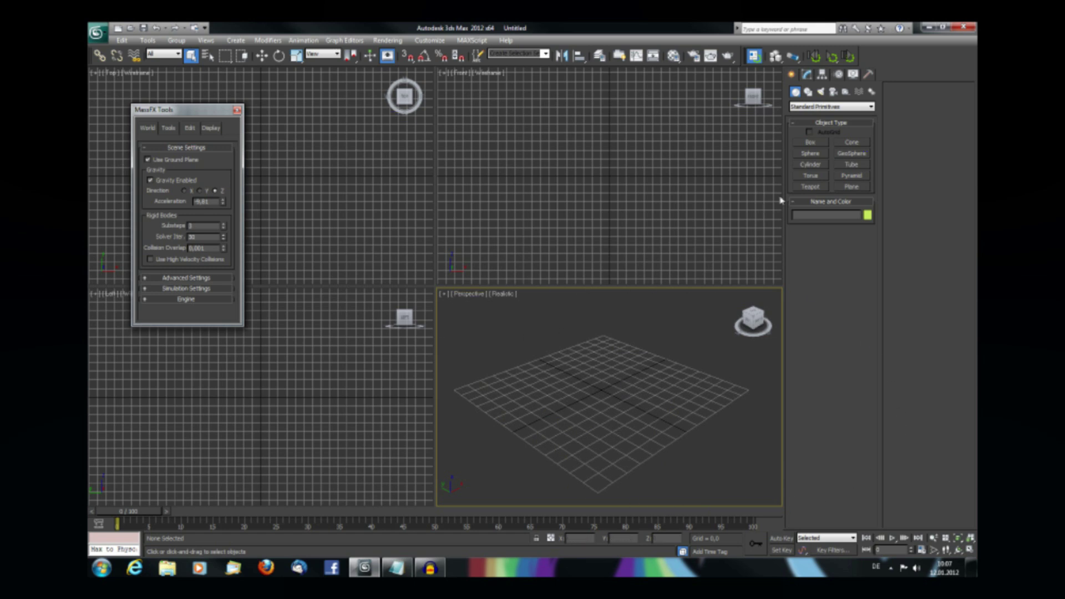
Create a sphere with a radius of about 41 in the Front viewport, high above the ground grid
click(816, 156)
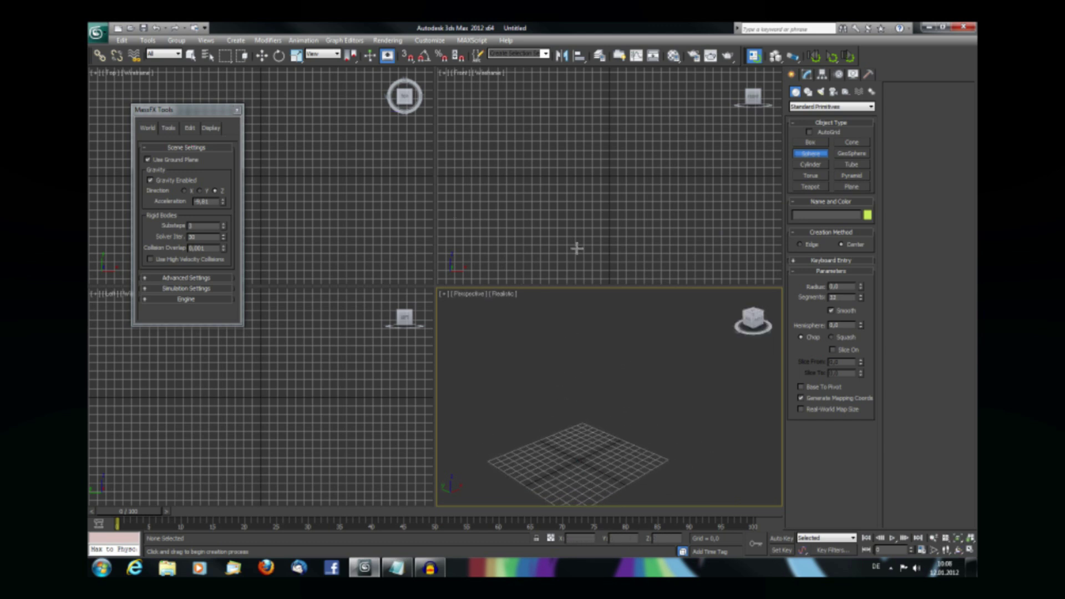
click(597, 119)
scroll(588, 121, down, 5)
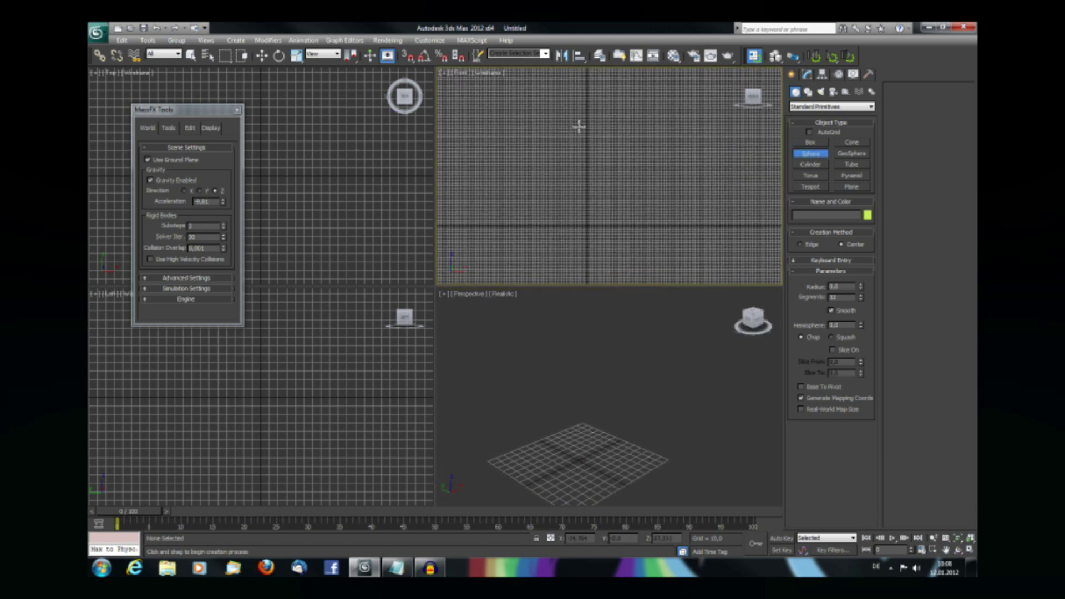
drag(580, 169, 592, 166)
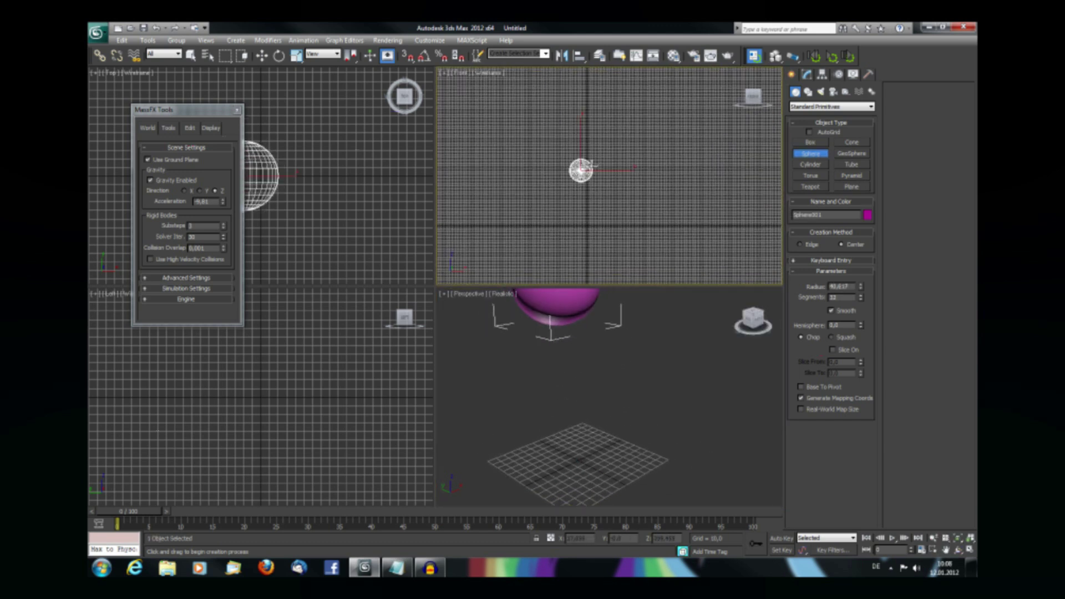
middle_drag(589, 169, 594, 163)
scroll(597, 171, up, 4)
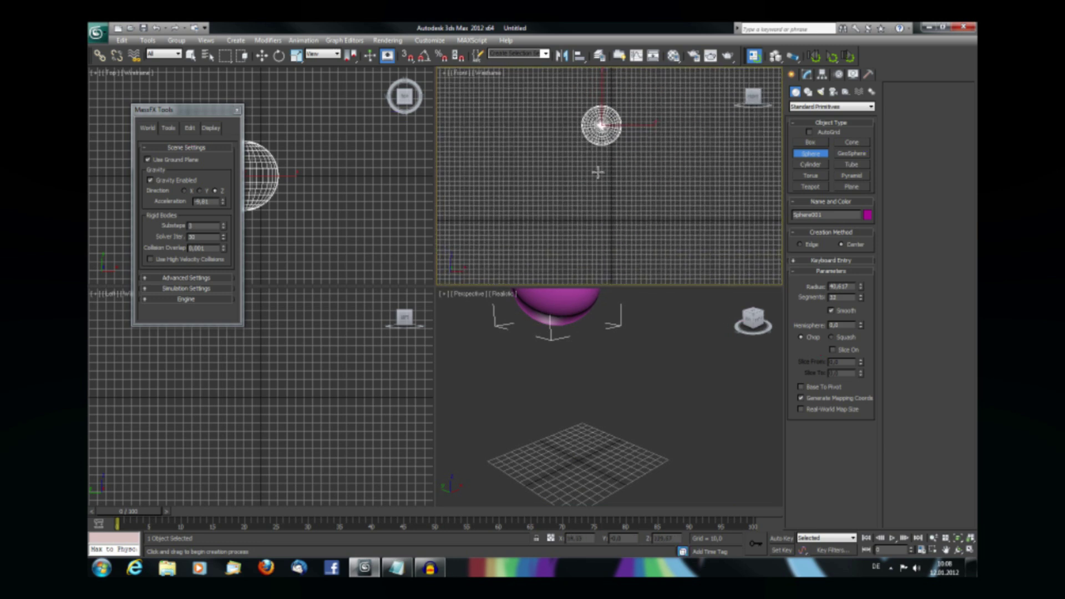
Set the sphere as a dynamic rigid body, then start and stop the MassFX simulation to test its fall
click(775, 56)
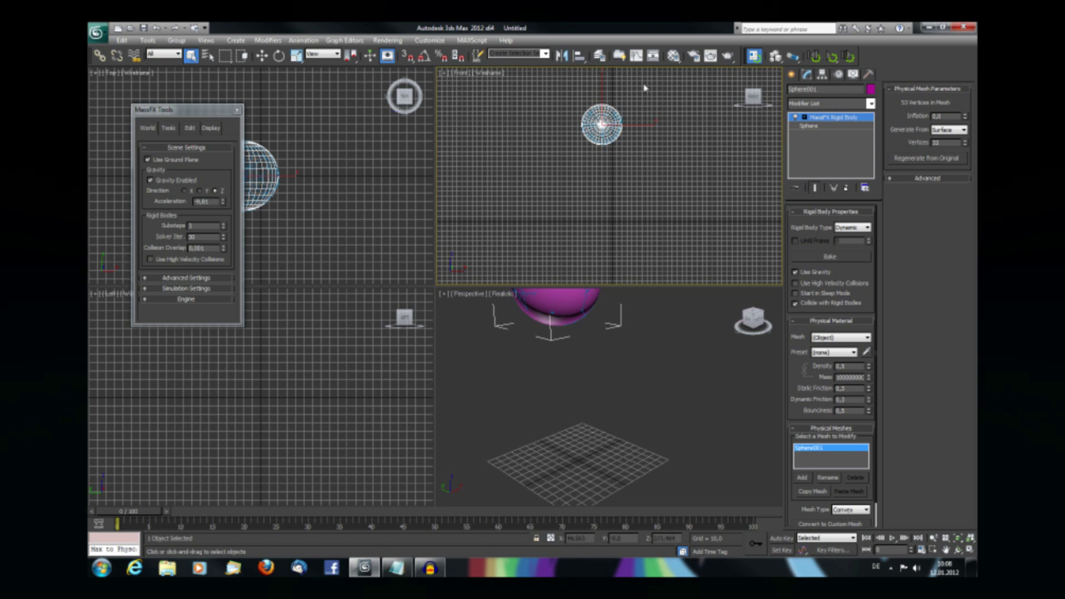
click(830, 56)
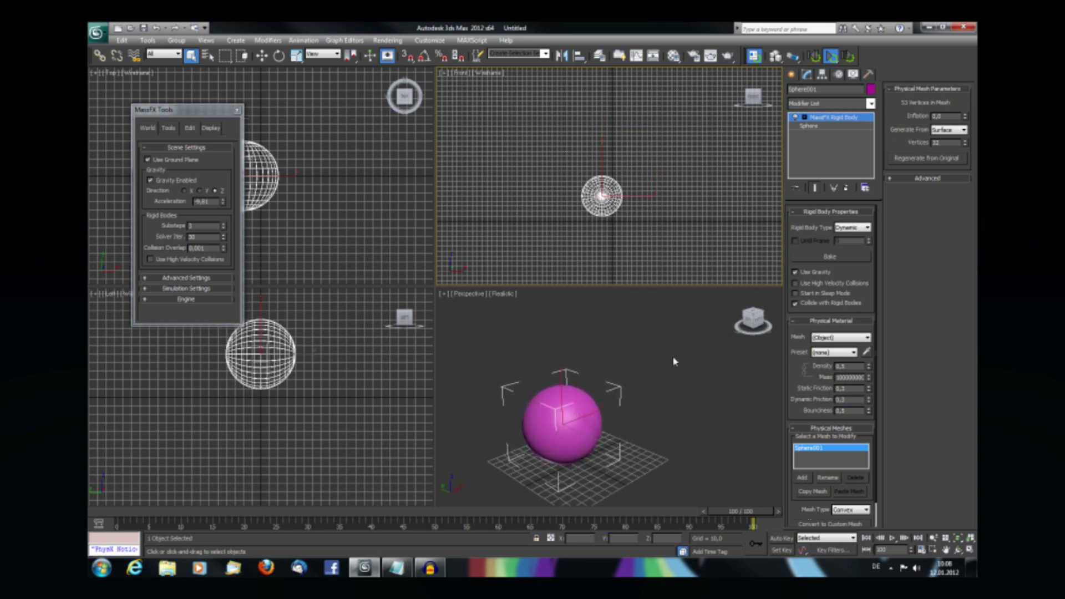
click(828, 59)
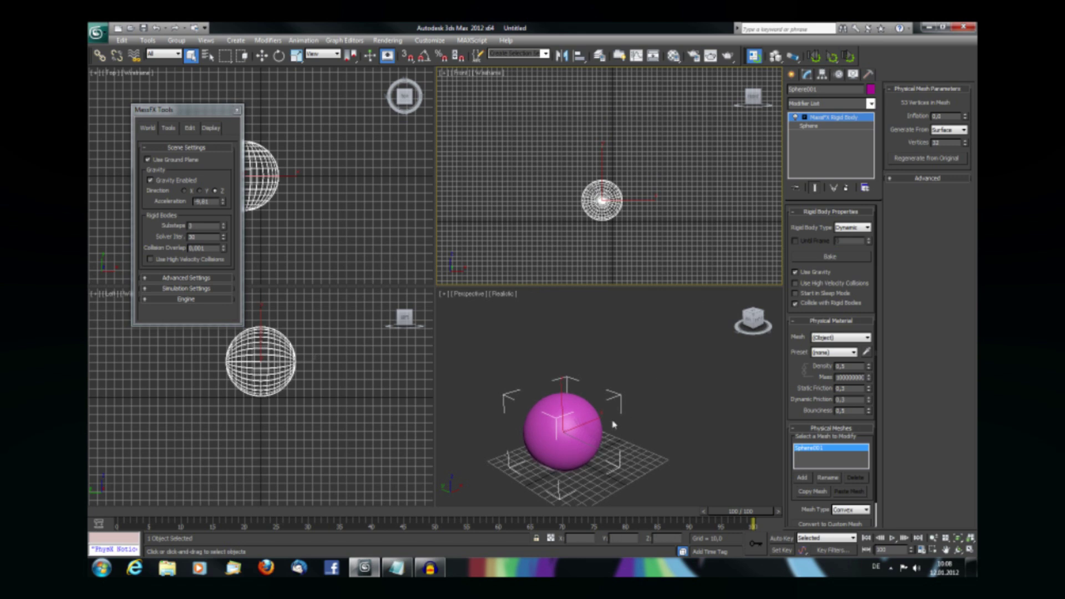
Delete the test sphere from the scene
scroll(613, 425, up, 4)
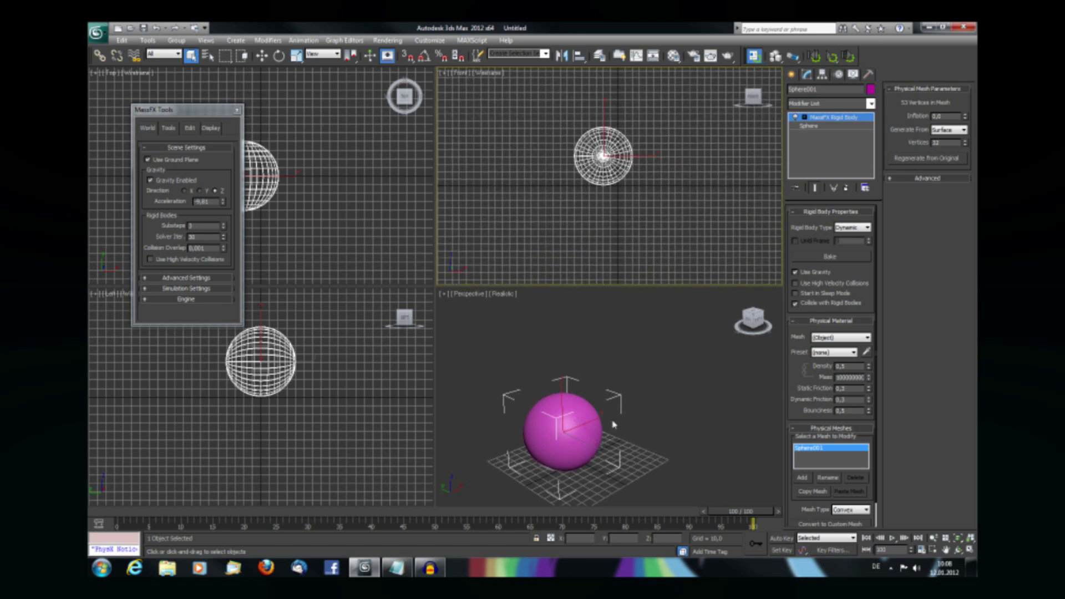
key(Delete)
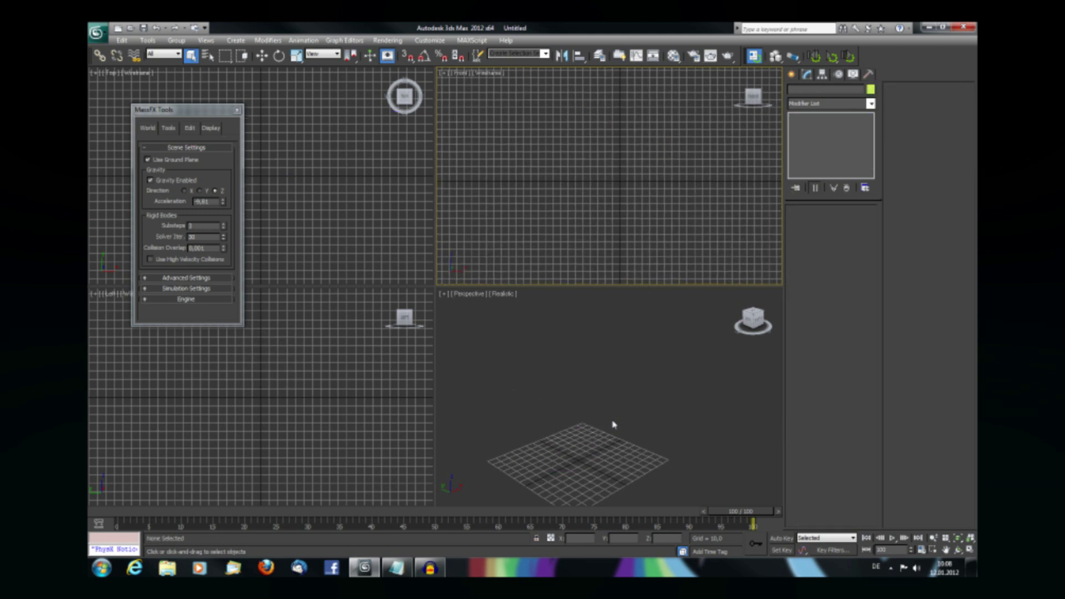
click(566, 427)
scroll(566, 428, down, 5)
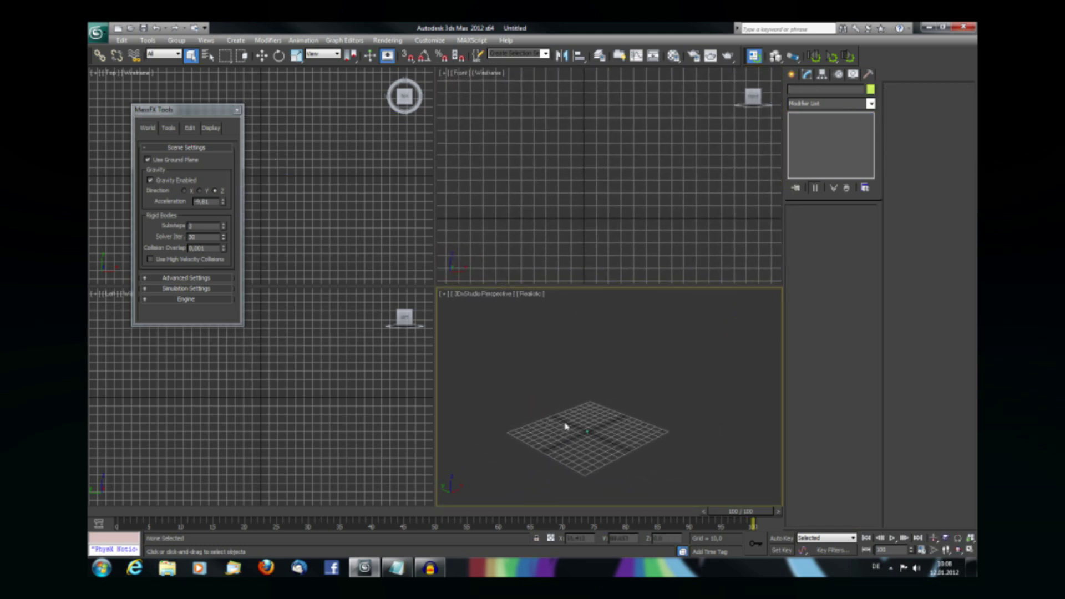
click(774, 56)
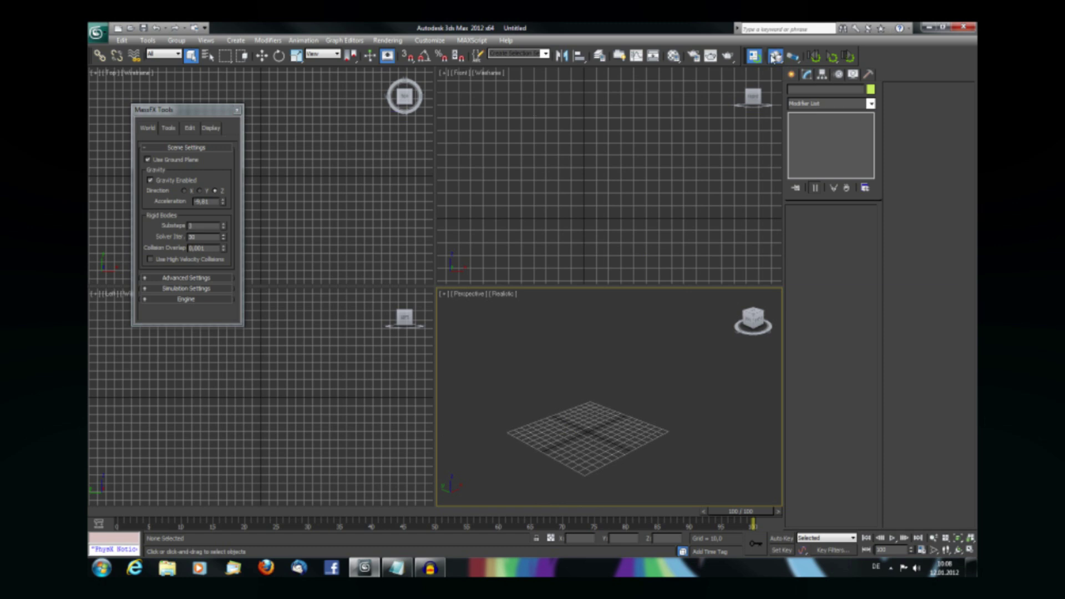
drag(774, 57, 800, 73)
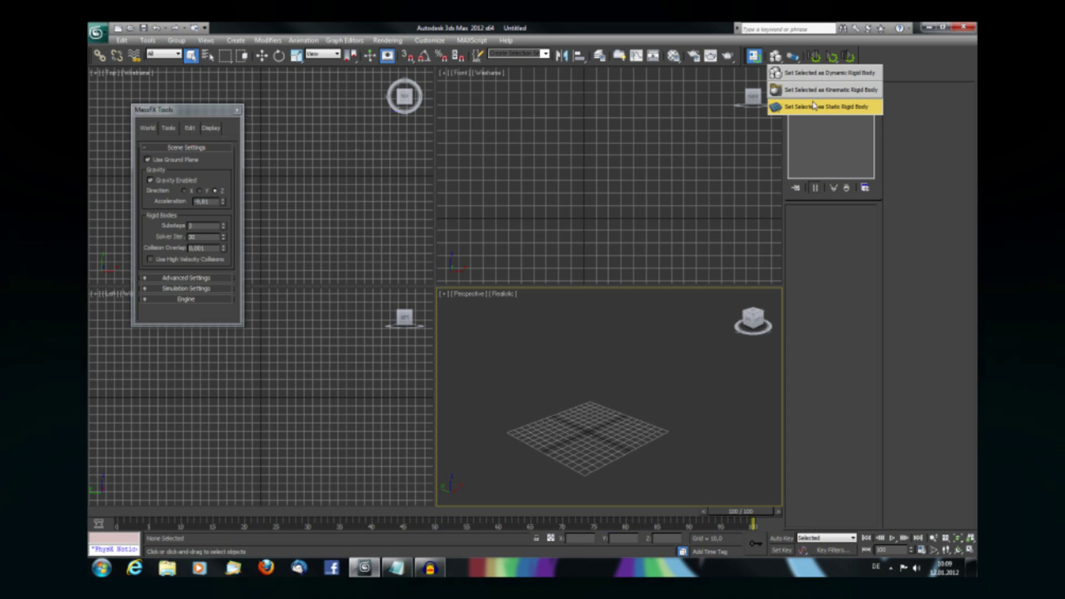
click(777, 58)
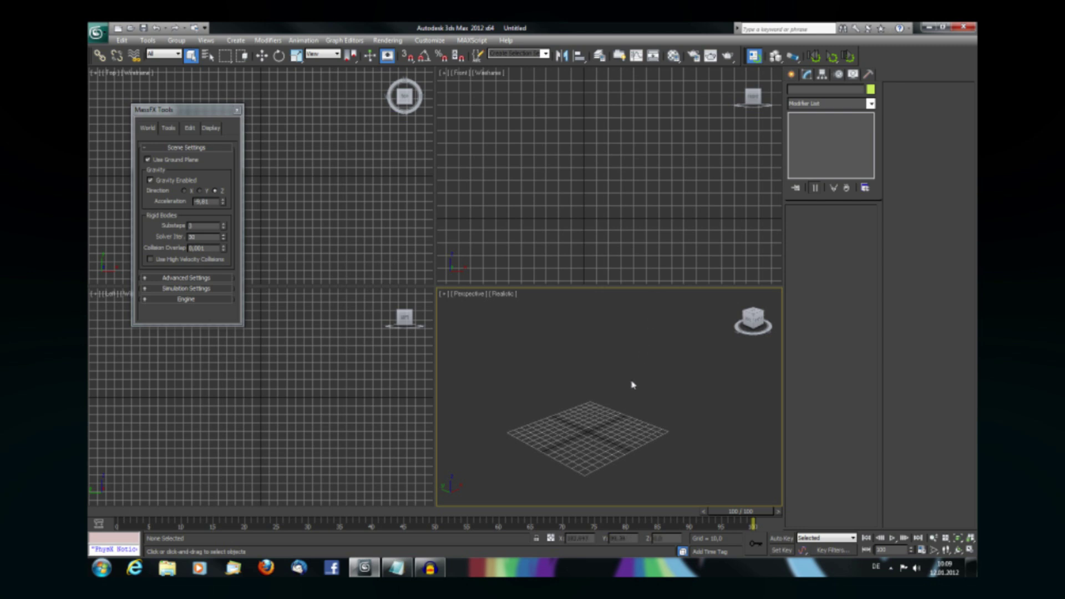
Create a sphere with a radius of about 65 at the centre of the grid in the Perspective viewport
scroll(633, 385, up, 3)
middle_drag(633, 385, 652, 385)
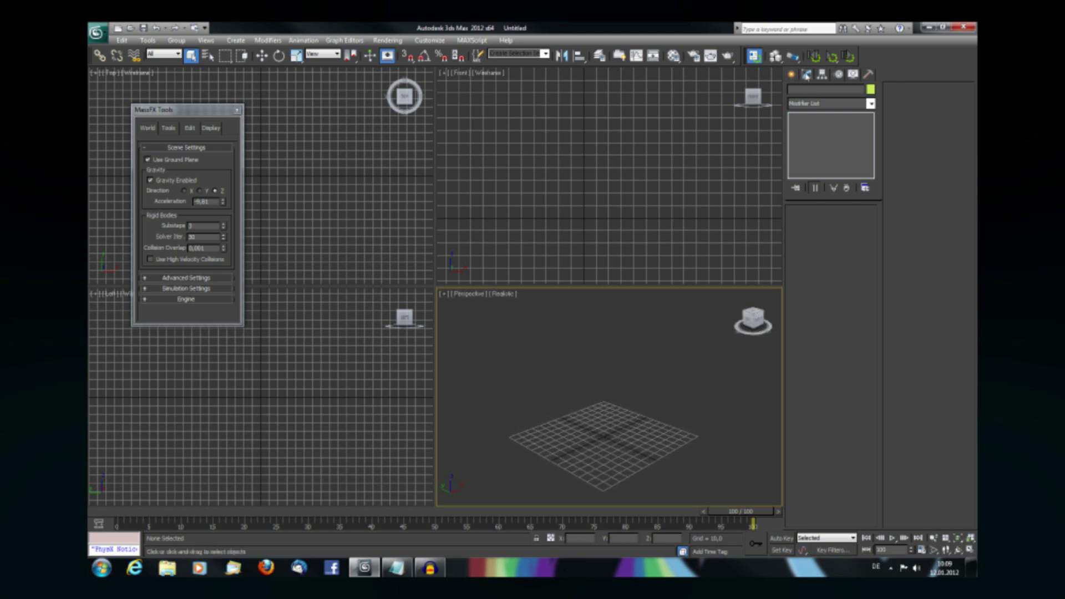
click(791, 74)
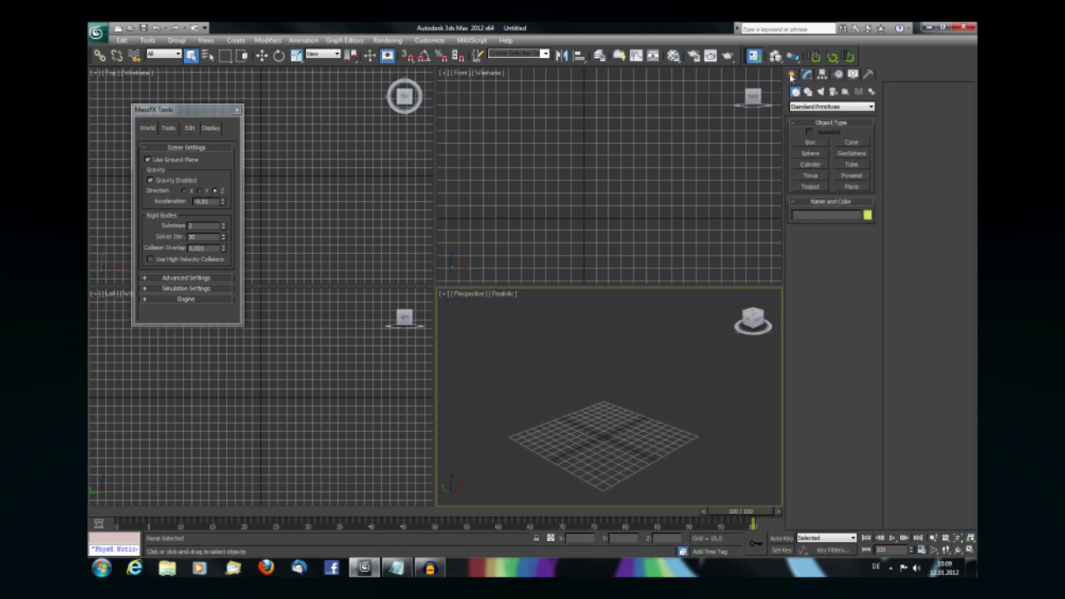
click(811, 153)
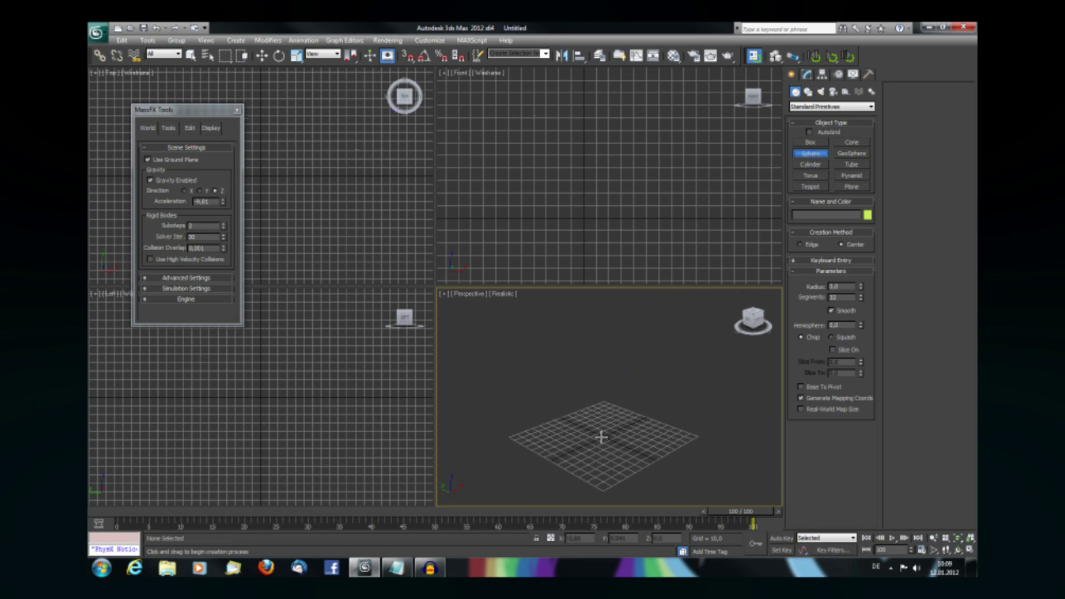
drag(603, 436, 619, 412)
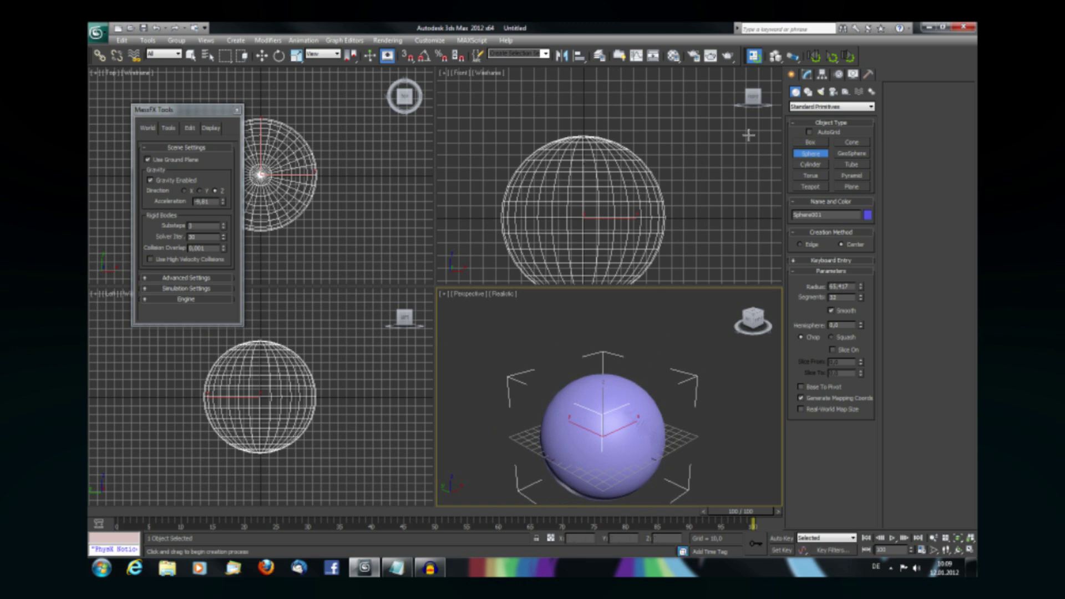
click(833, 350)
mouse_move(861, 364)
mouse_down()
mouse_move(861, 333)
mouse_move(847, 363)
mouse_up()
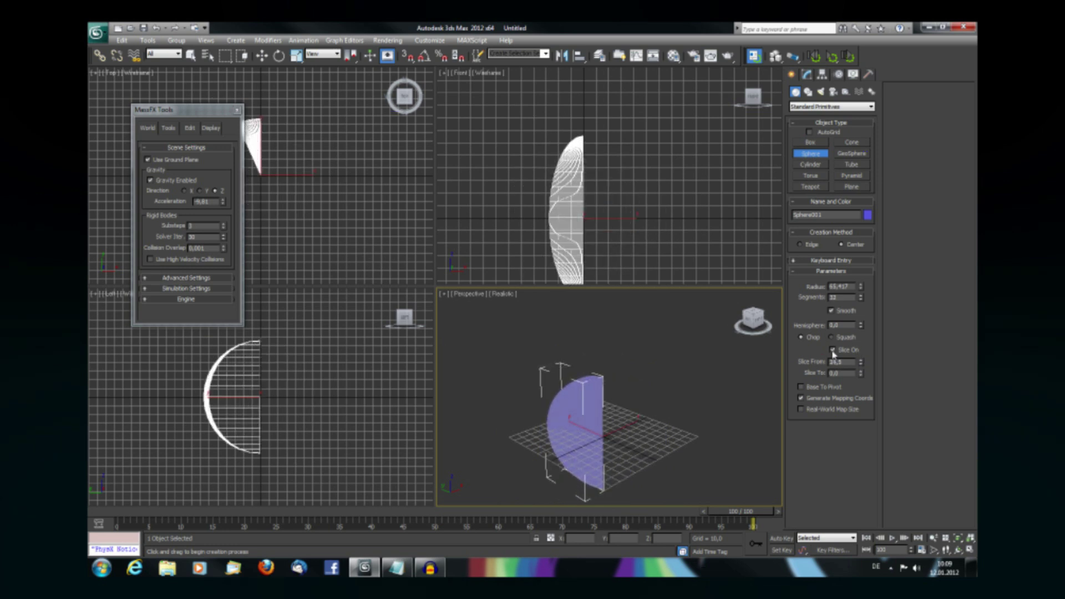
click(832, 351)
Cut the sphere in half by setting its Hemisphere value to 0.5
drag(860, 325, 854, 270)
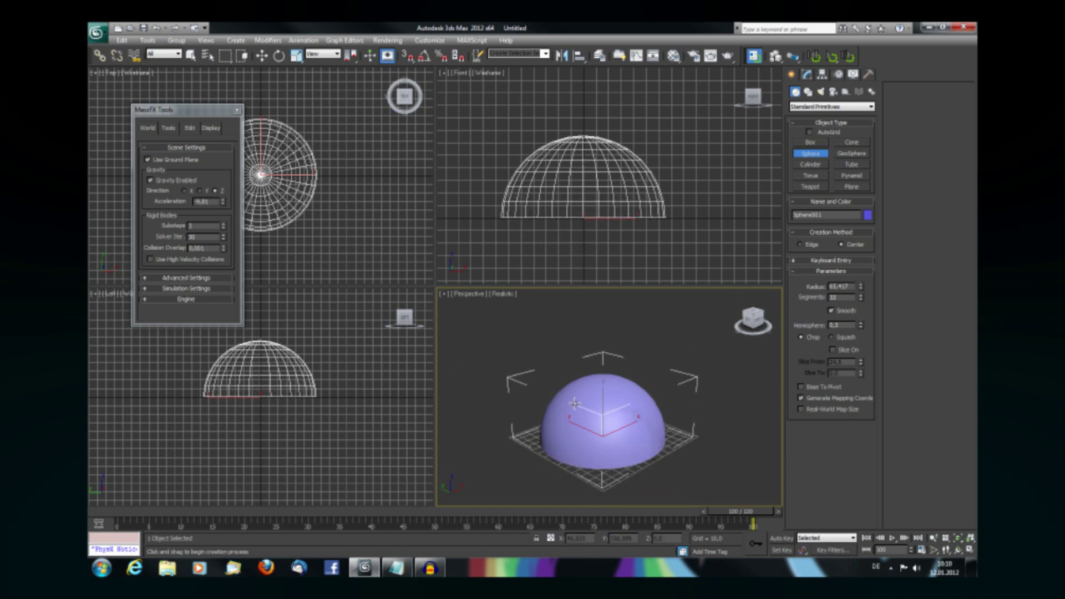
Rotate the hemisphere upside down and raise it above the ground grid to a Z position of about 68
key(e)
drag(614, 428, 482, 171)
key(a)
key(w)
drag(602, 397, 595, 338)
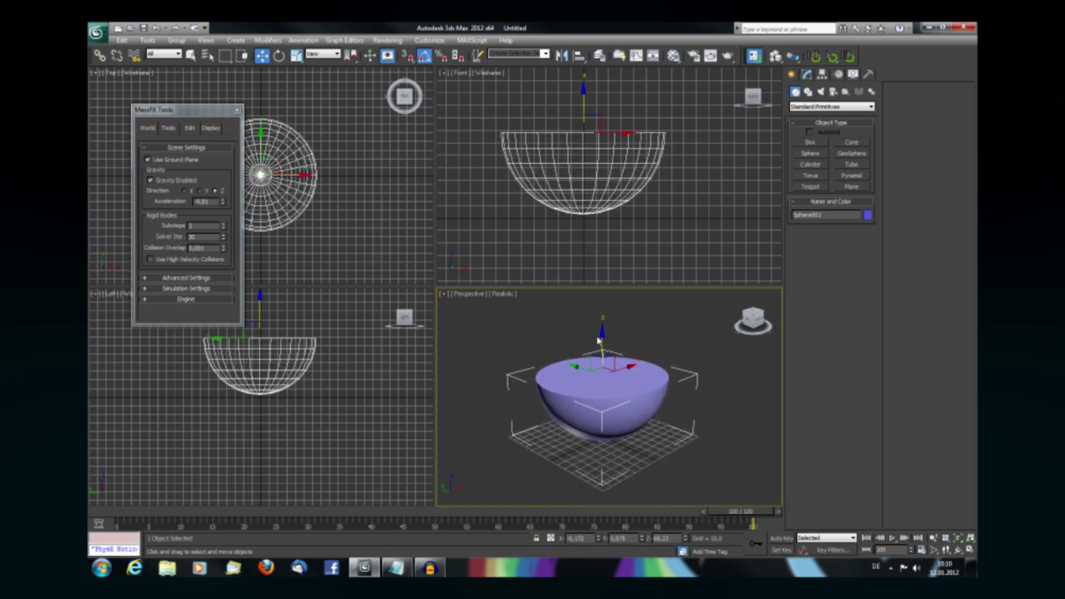
Convert the upturned hemisphere to an Editable Poly
right_click(610, 402)
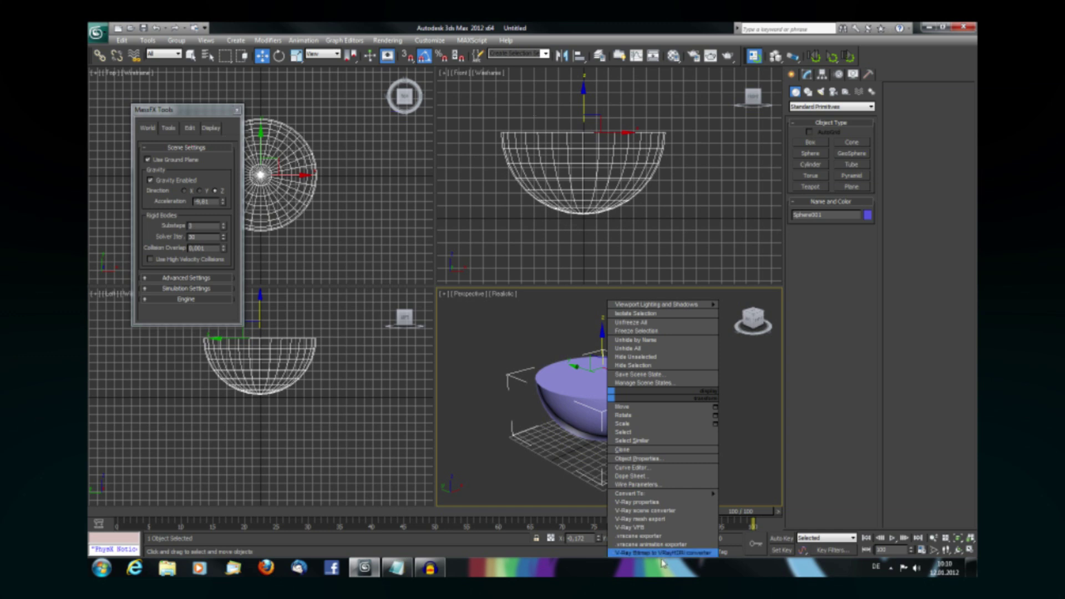
mouse_move(668, 498)
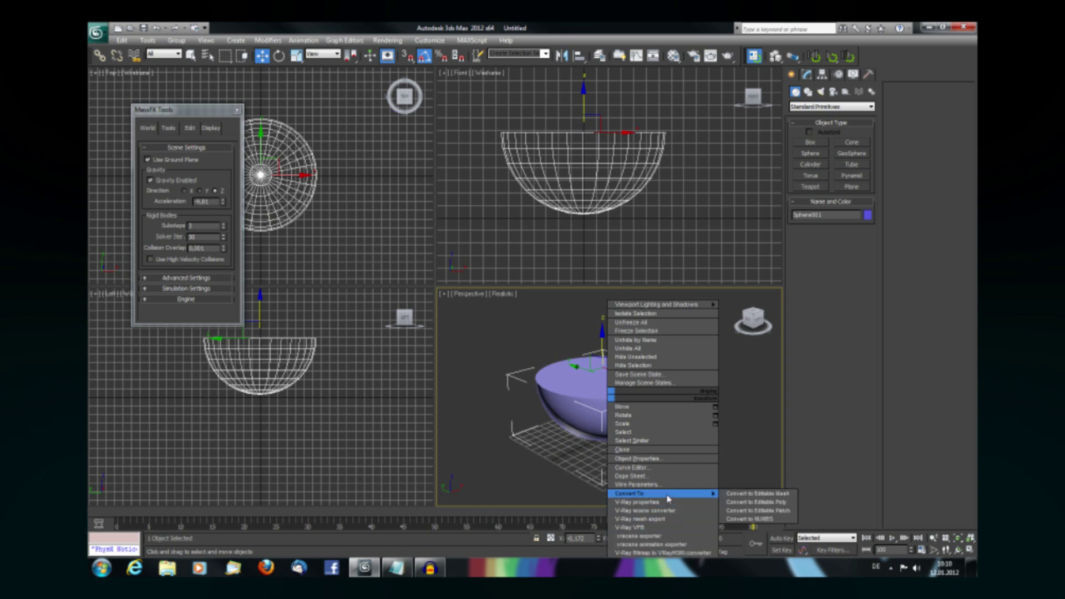
click(756, 502)
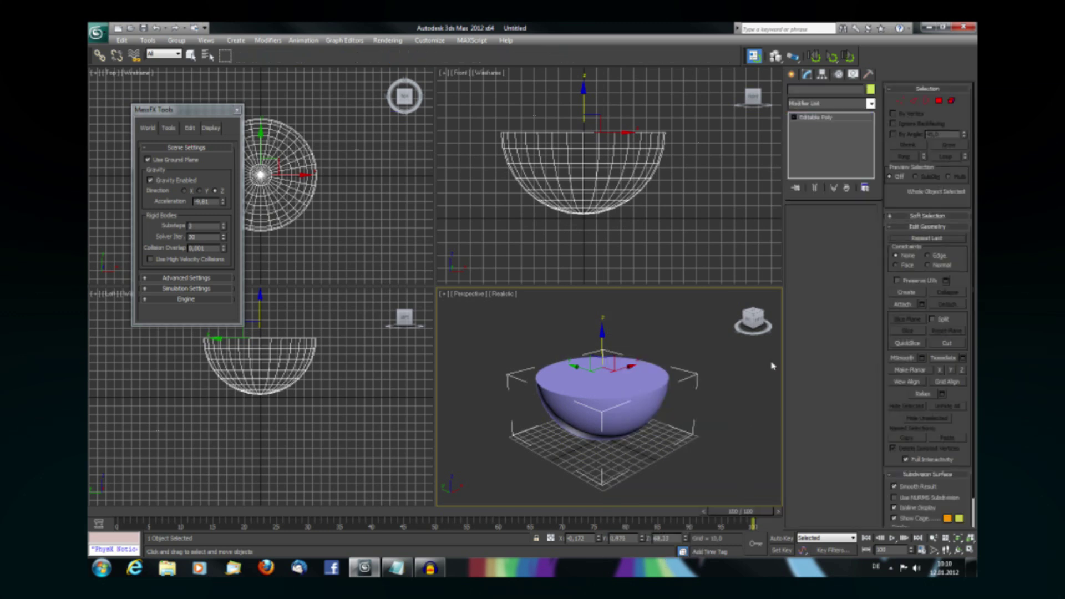
Delete all the polygons of the hemisphere's flat top cap to make an open bowl
click(842, 223)
click(612, 376)
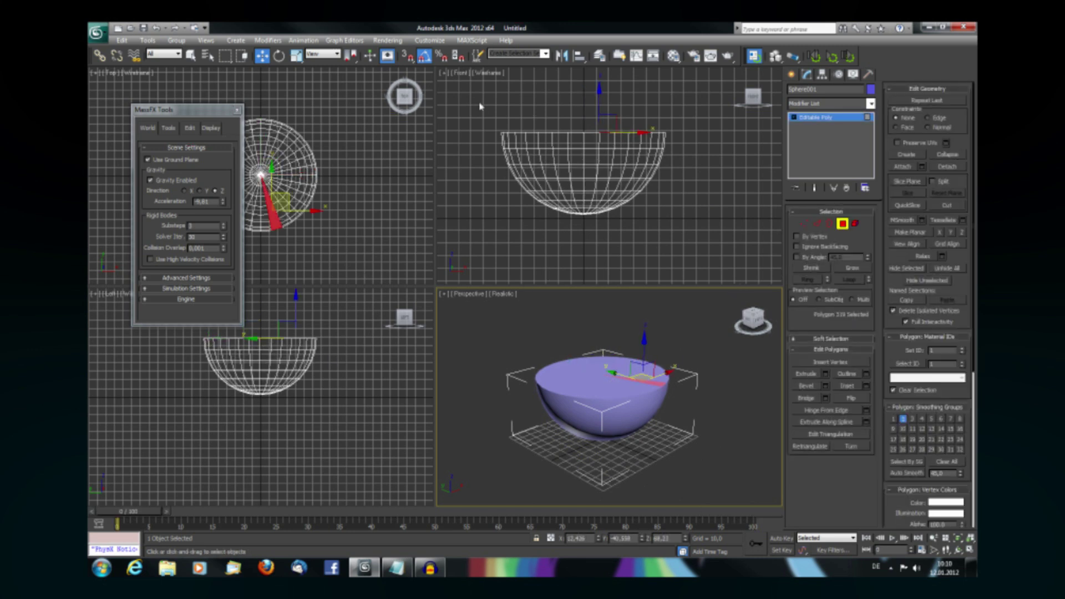
drag(467, 113, 460, 144)
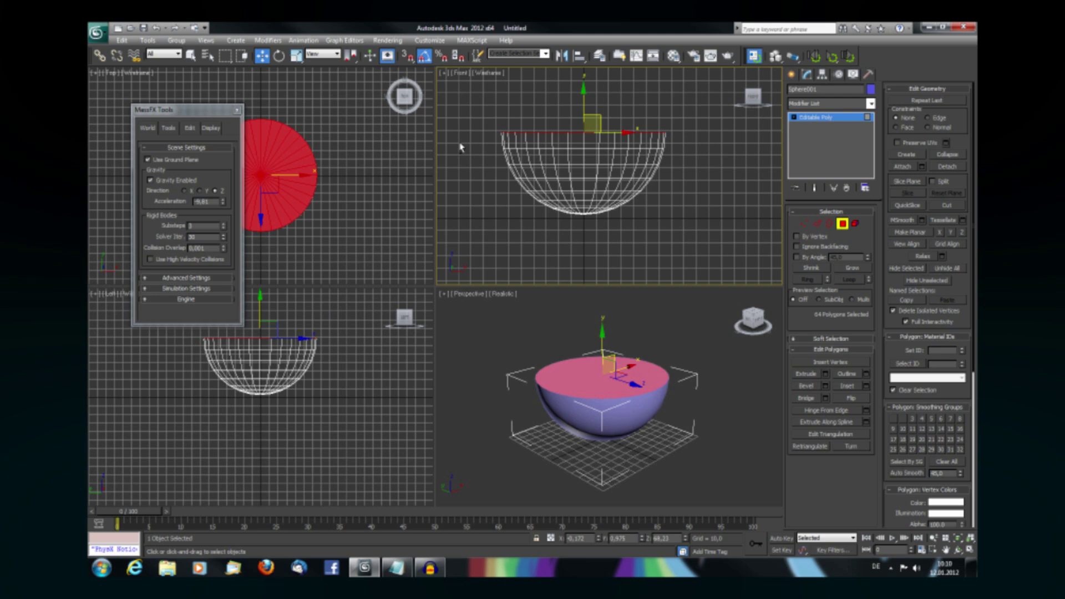
key(Delete)
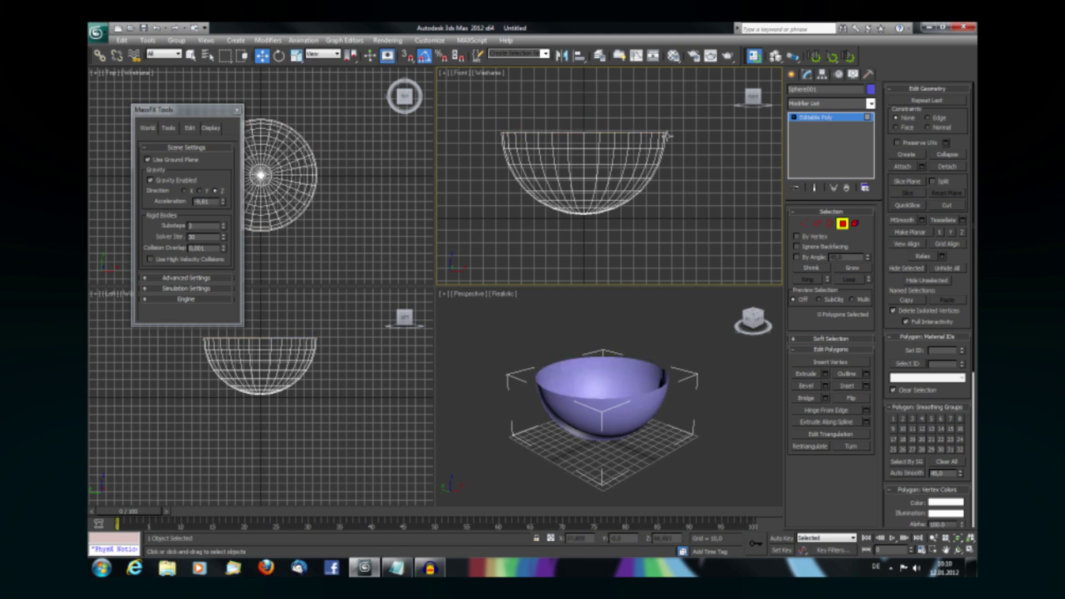
Add a Shell modifier to the bowl and set its Outer Amount to 2.0
click(836, 104)
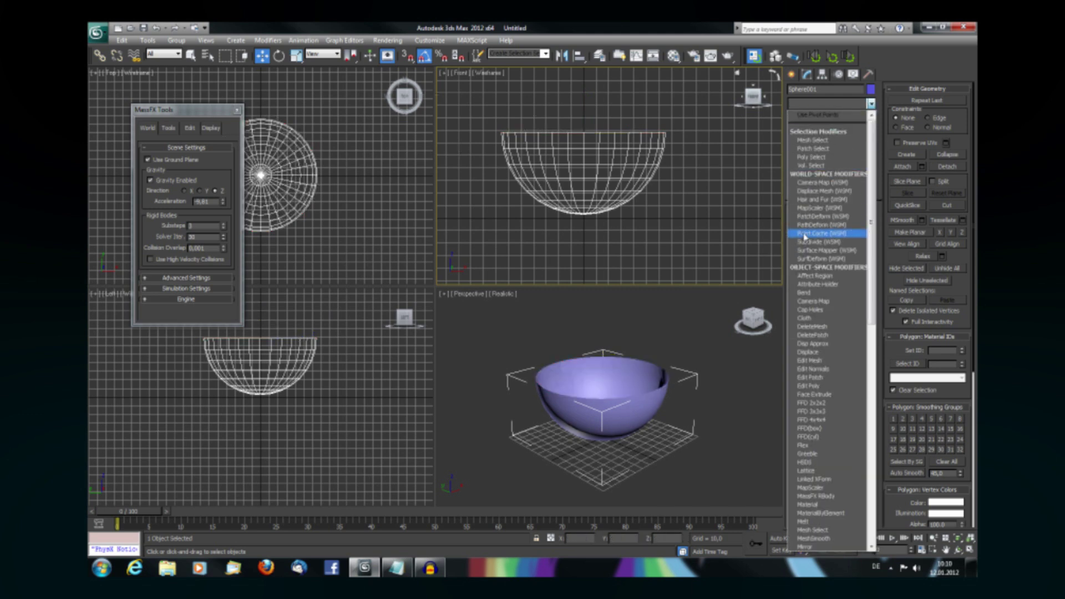
scroll(803, 257, down, 10)
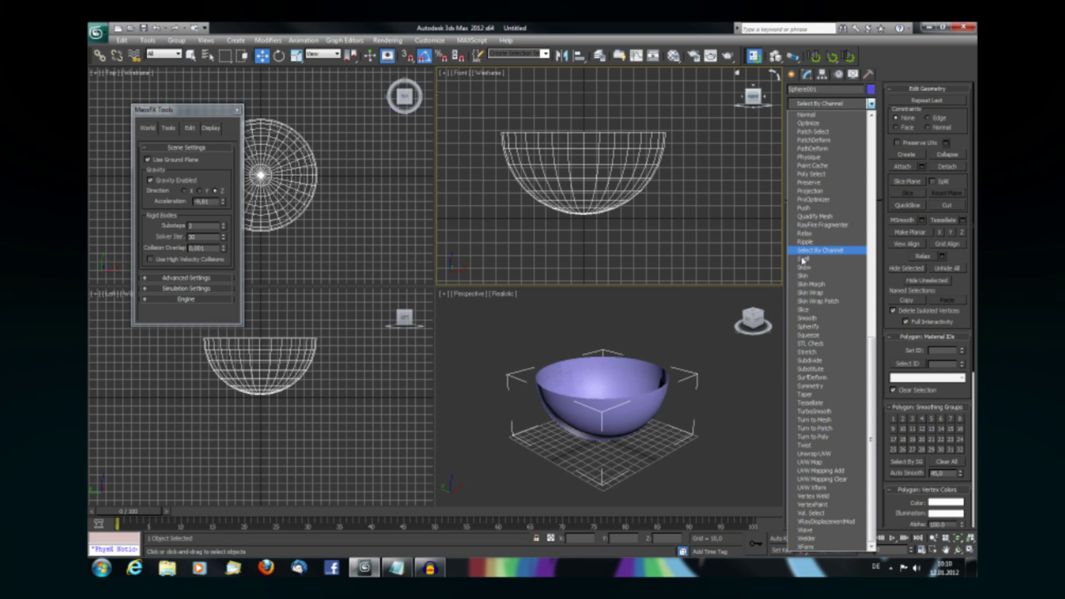
click(803, 259)
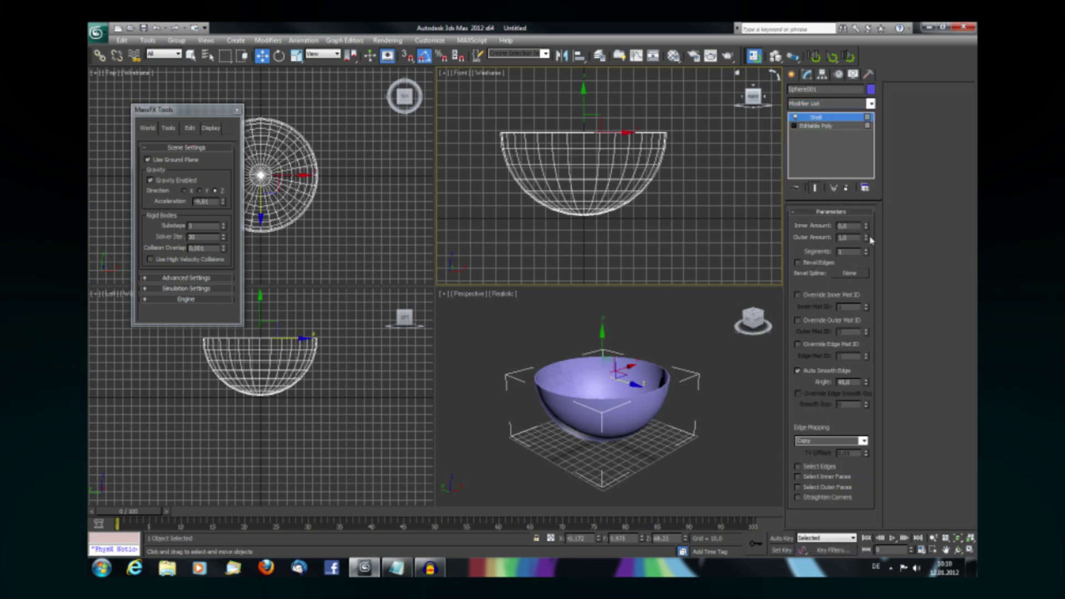
drag(867, 241, 867, 183)
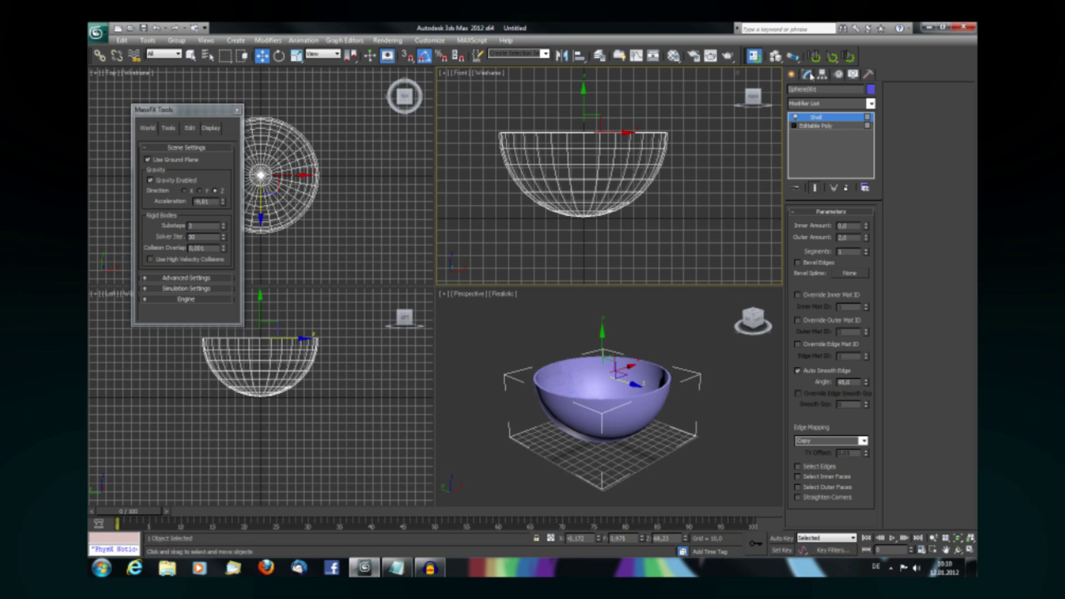
Create two small spheres of different sizes side by side above the bowl in the Front viewport
click(792, 75)
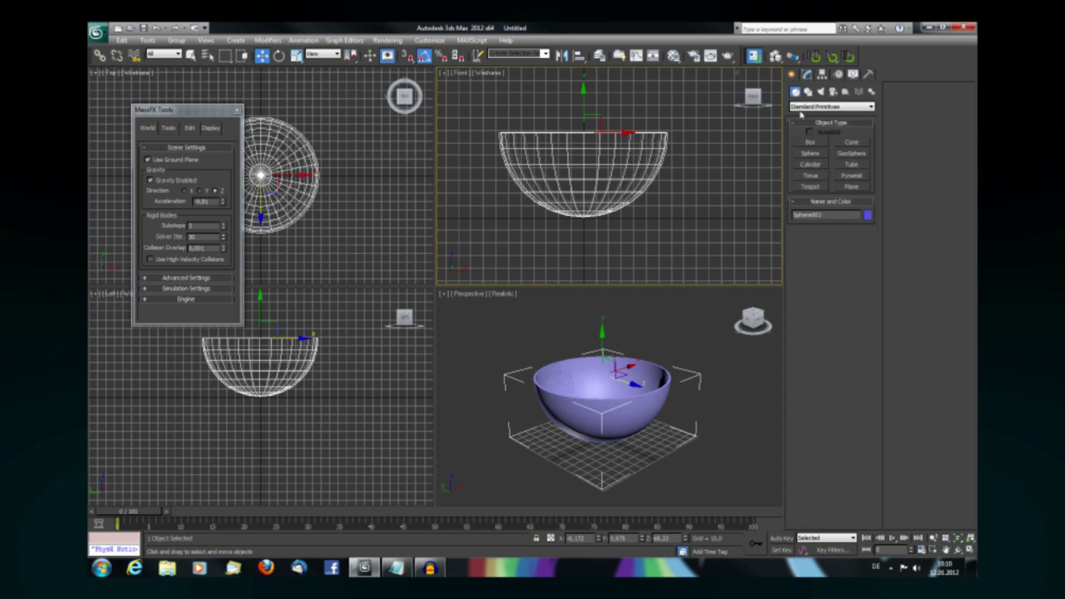
click(816, 153)
middle_drag(636, 126, 637, 278)
scroll(620, 148, down, 1)
scroll(620, 148, down, 1)
drag(608, 155, 571, 156)
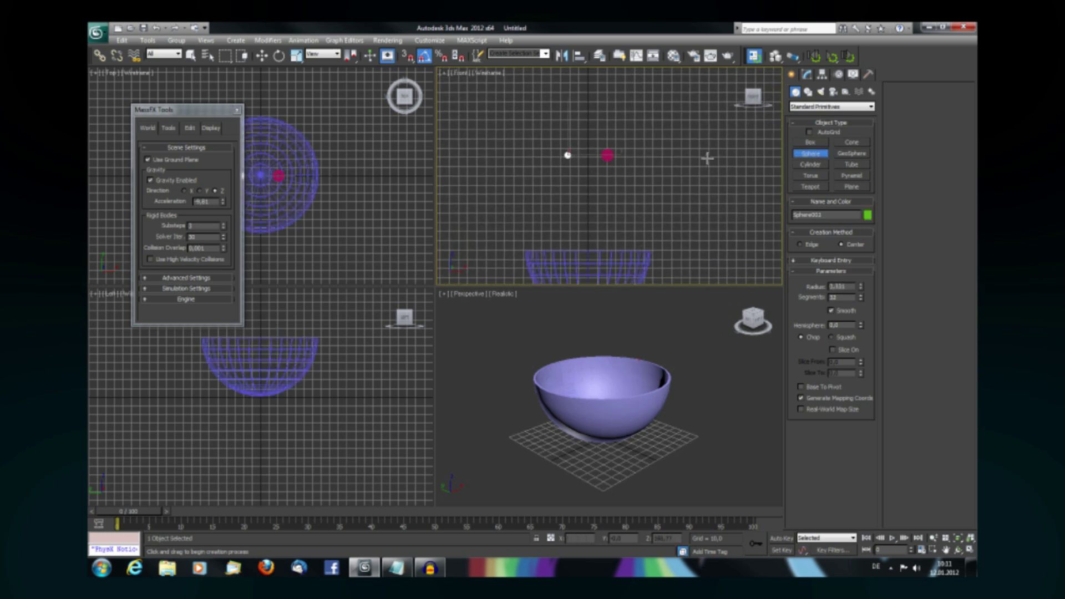
Create a small box, about 5 units across, slightly below and between the two small spheres in the Front viewport
click(811, 143)
drag(578, 178, 583, 183)
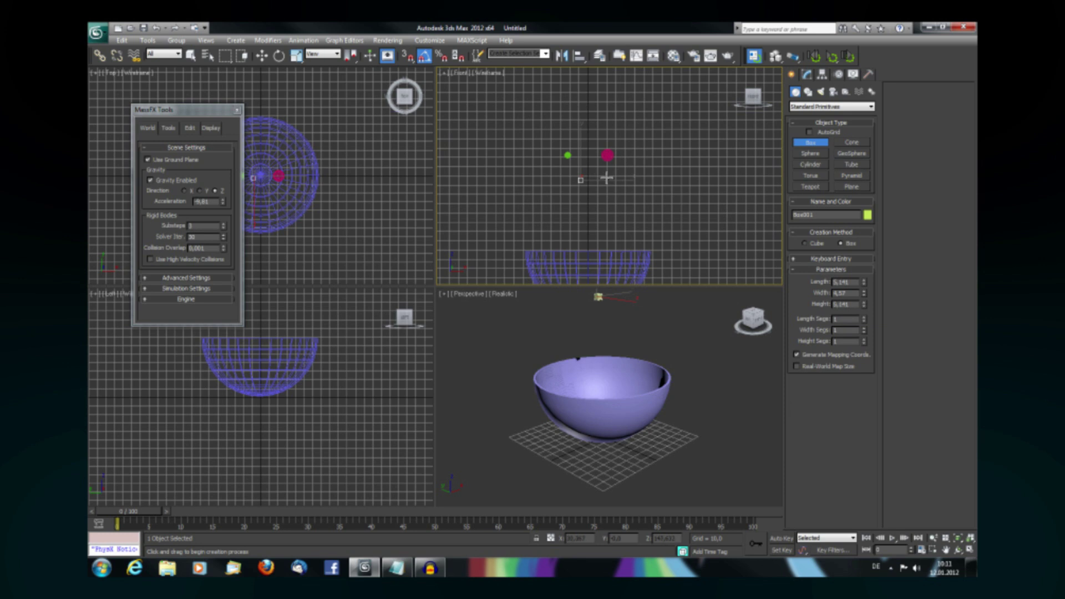
Create two more small boxes between and below the two small spheres in the Front viewport, the last about 7 units wide
drag(563, 183, 568, 188)
click(566, 181)
drag(591, 165, 598, 172)
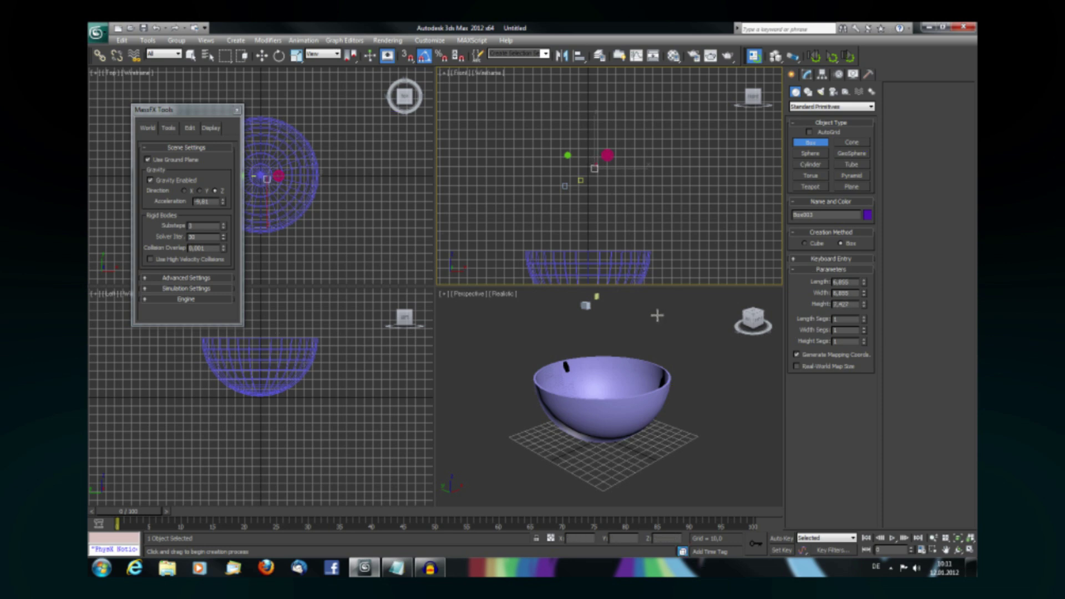
right_click(637, 335)
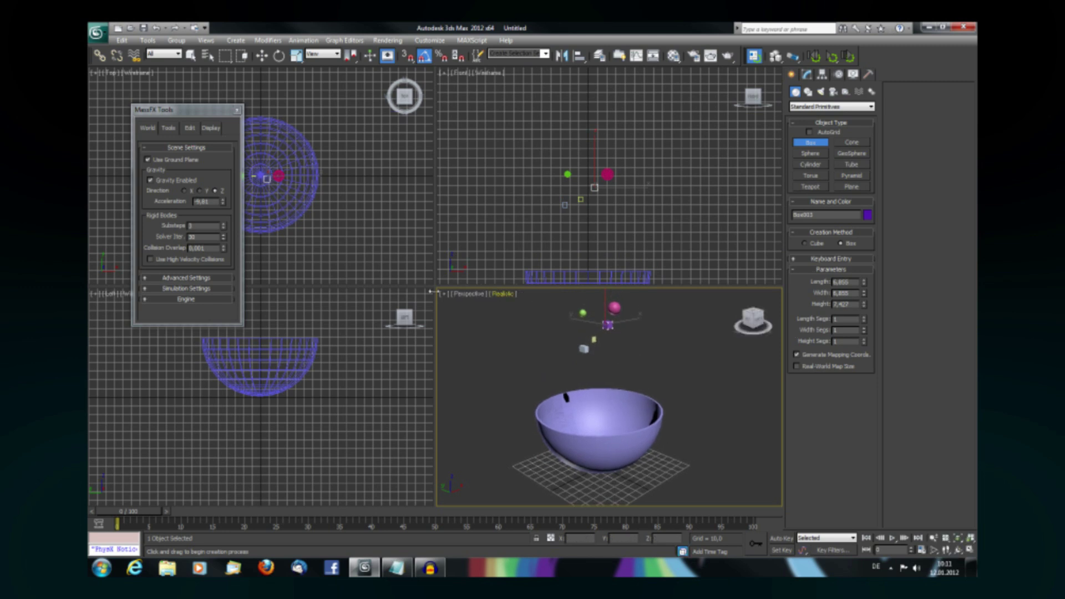
Close the MassFX Tools dialog and make all the small spheres and boxes above the bowl dynamic rigid bodies
click(775, 56)
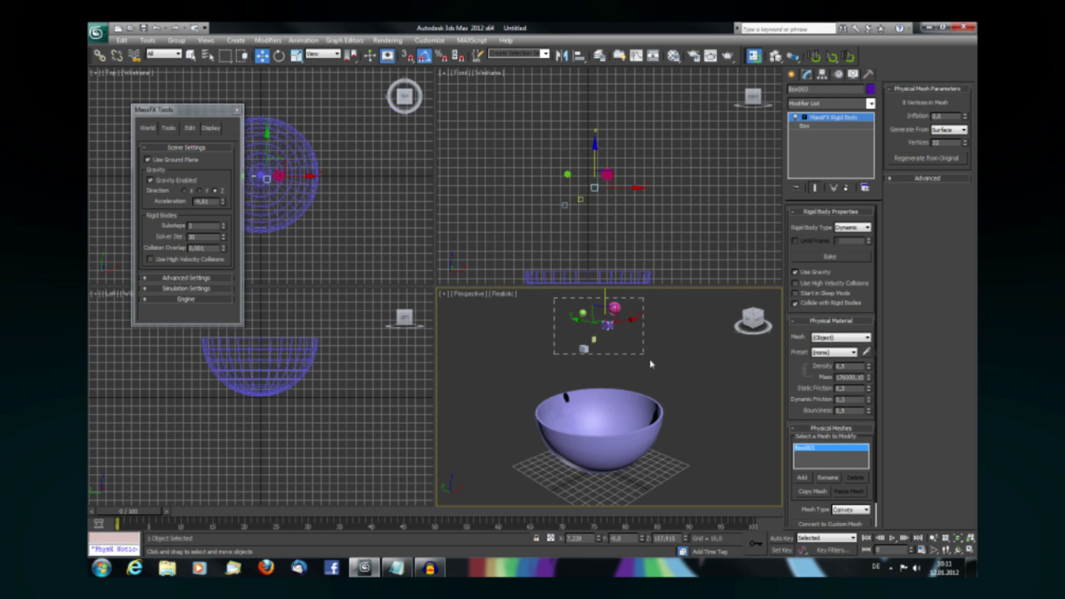
drag(645, 359, 659, 370)
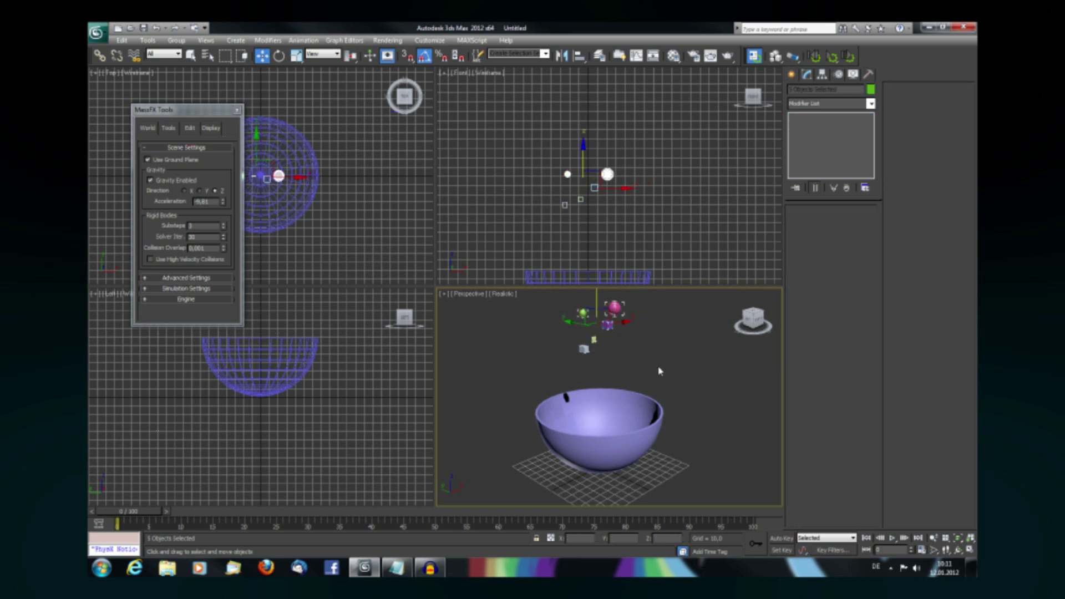
click(753, 57)
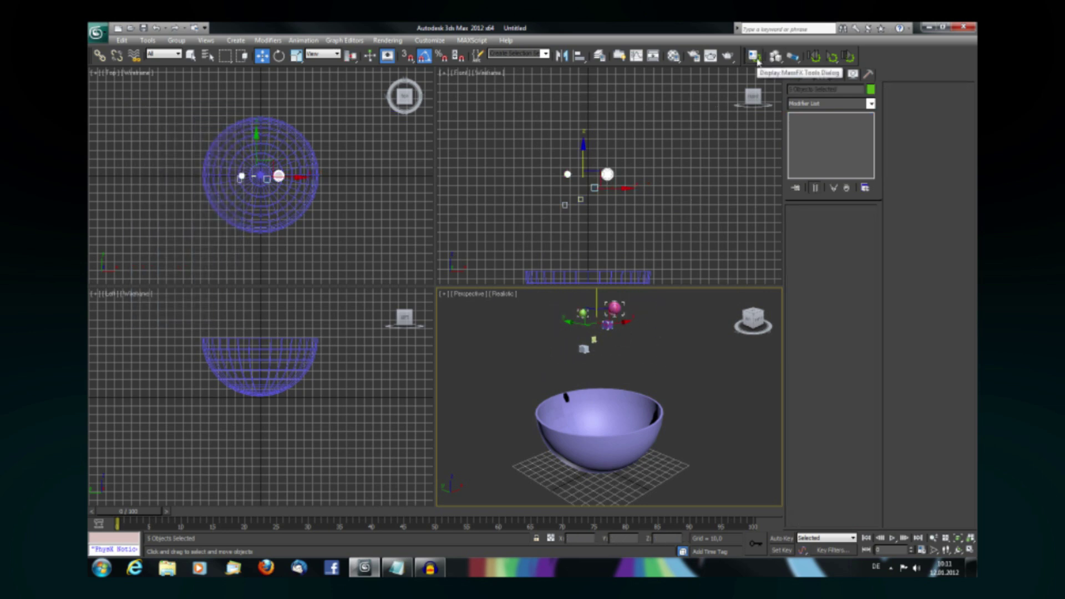
drag(776, 57, 789, 75)
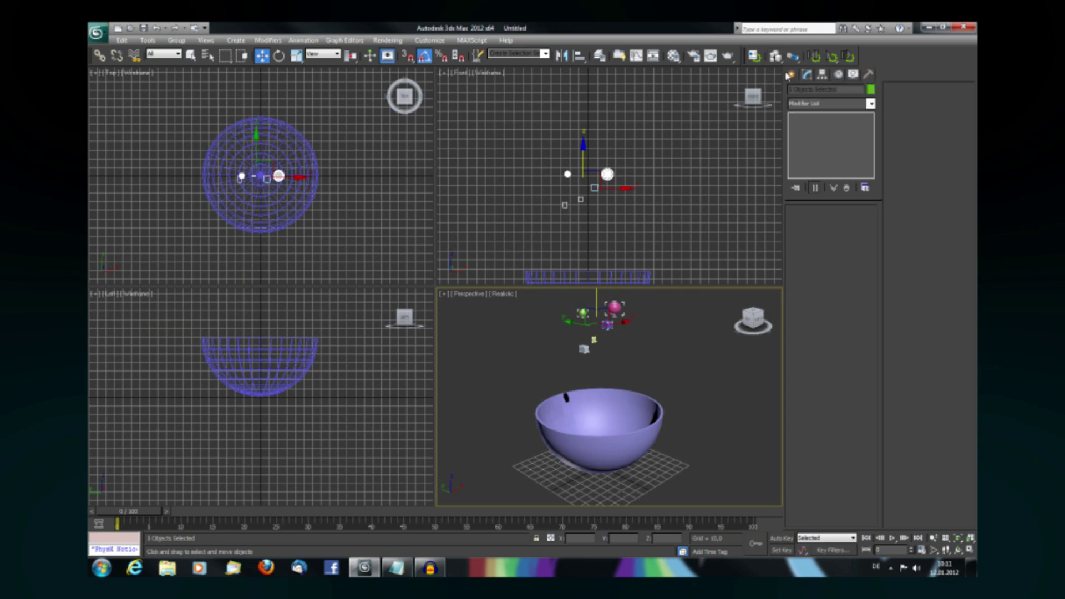
Make the bowl a static rigid body, run the MassFX simulation and rewind the timeline to frame 0
click(595, 453)
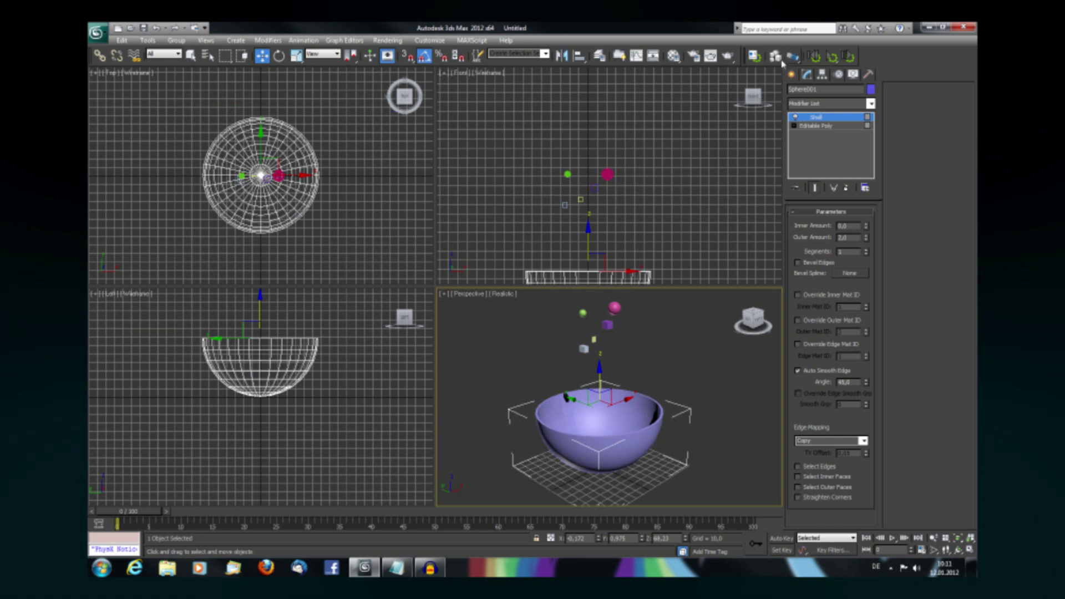
drag(779, 56, 794, 105)
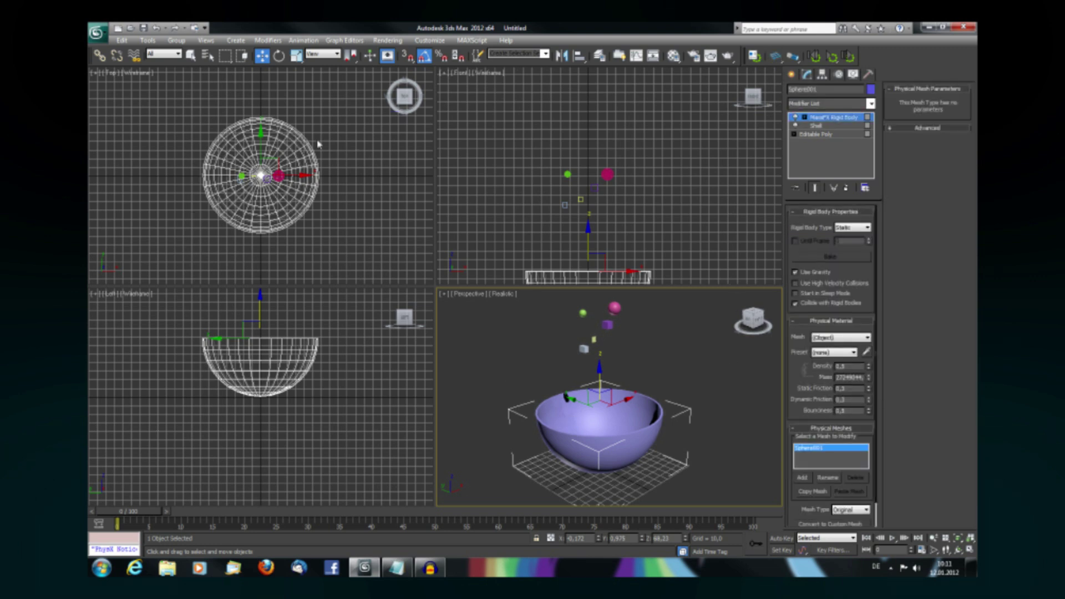
click(831, 56)
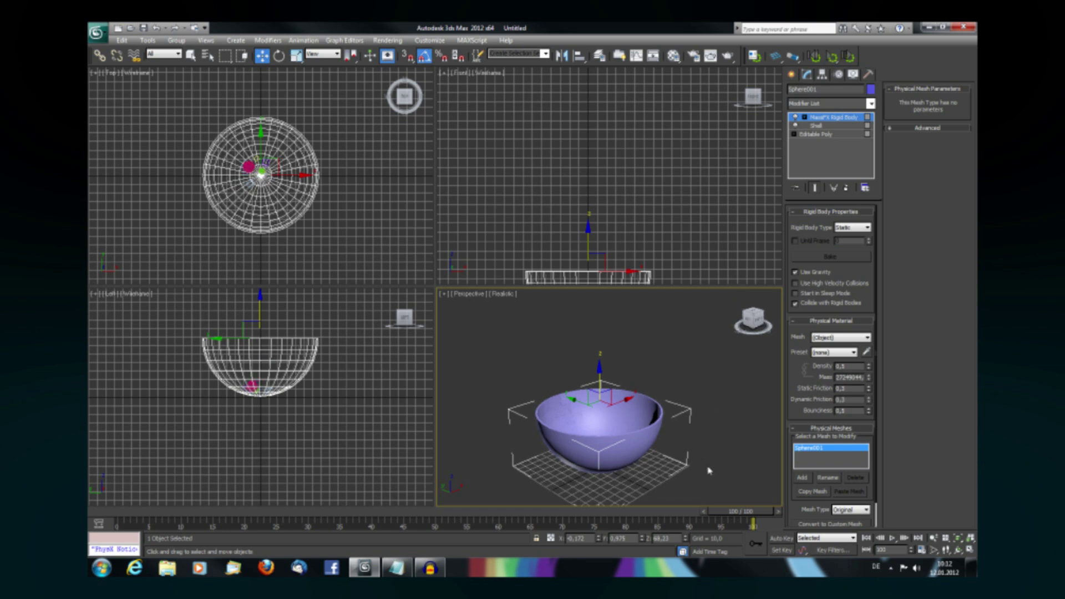
drag(745, 515, 125, 514)
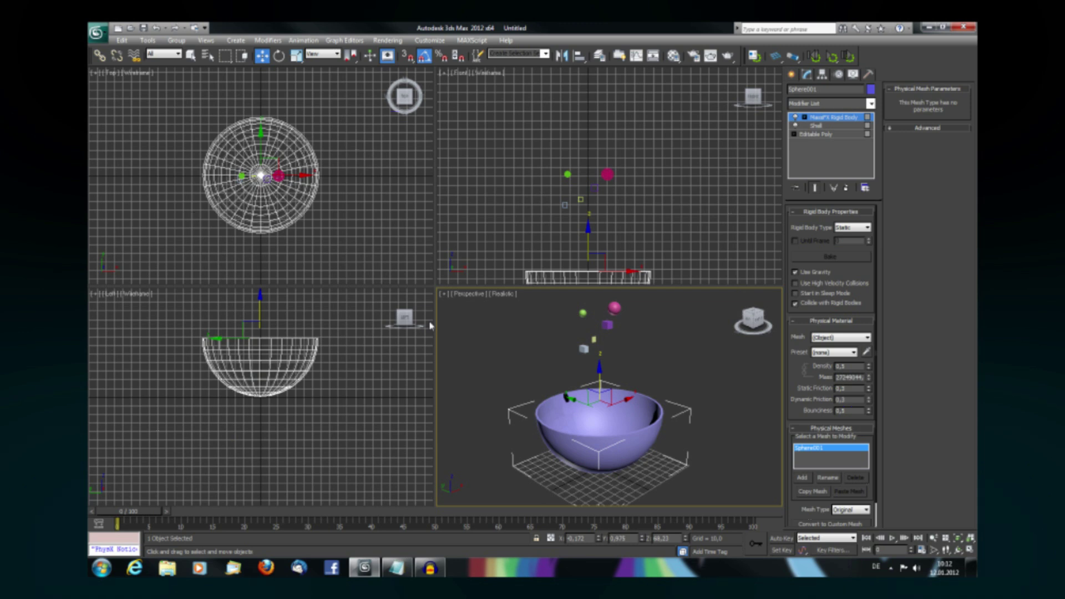
Examine from several angles how the small objects fall into the static bowl, and return the timeline to frame 0
scroll(431, 326, up, 5)
alt+middle_drag(431, 326, 443, 430)
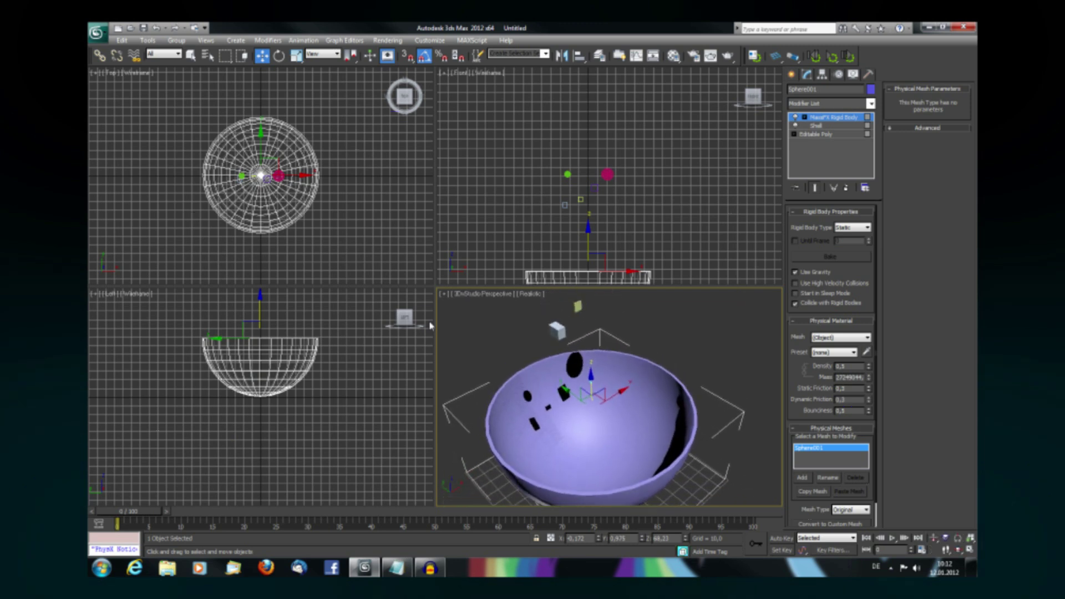
scroll(444, 430, down, 4)
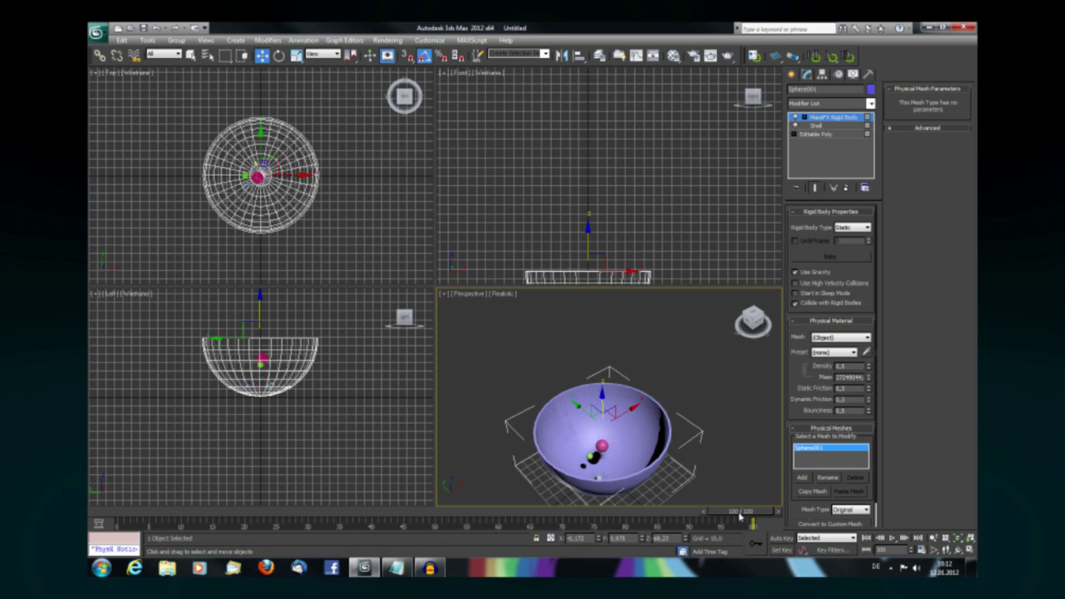
drag(732, 517, 118, 513)
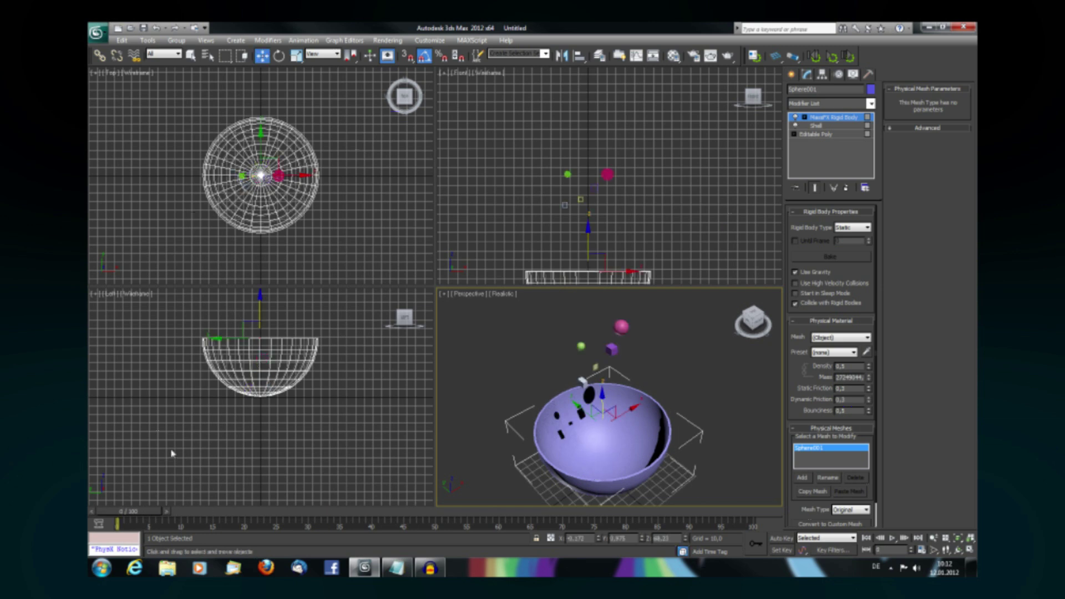
scroll(388, 369, down, 3)
alt+middle_drag(507, 424, 504, 393)
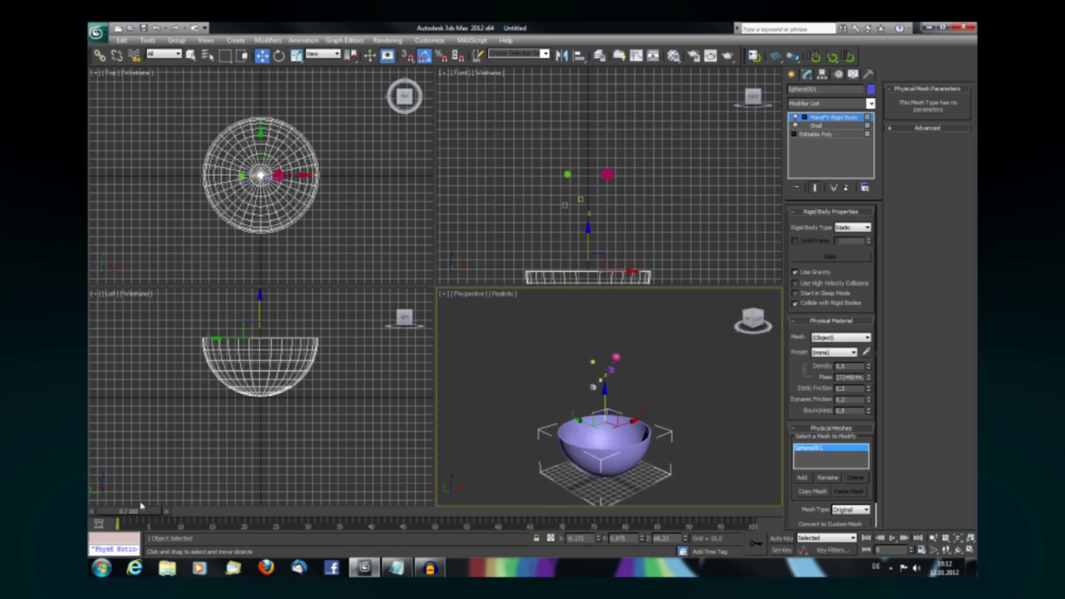
drag(127, 516, 104, 516)
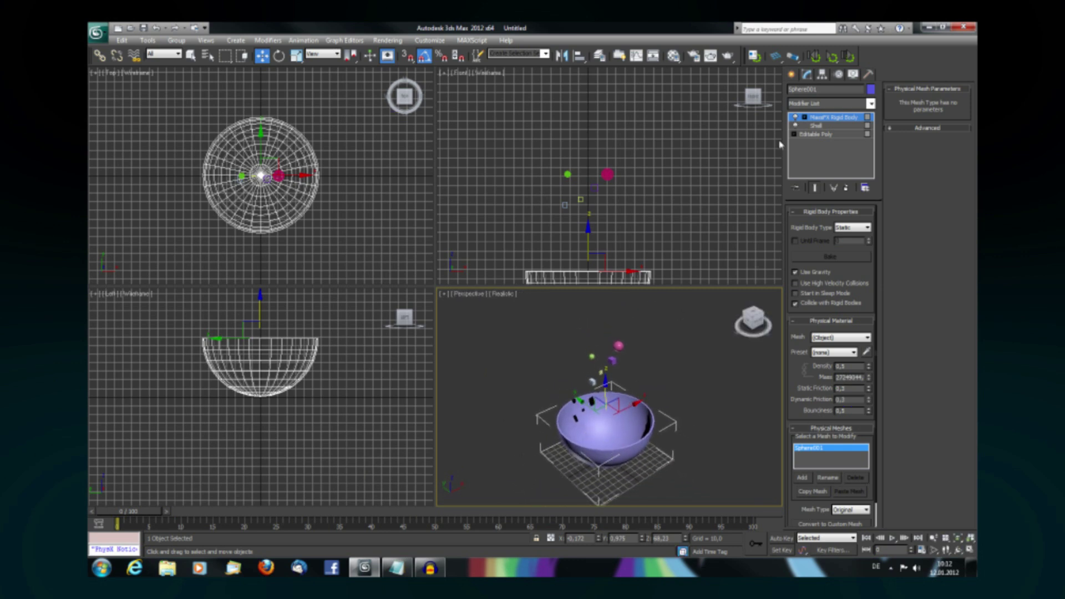
Make the bowl a kinematic rigid body and, with Auto Key on, keyframe it at frame 25 moved to about X 115
drag(776, 56, 790, 91)
click(595, 452)
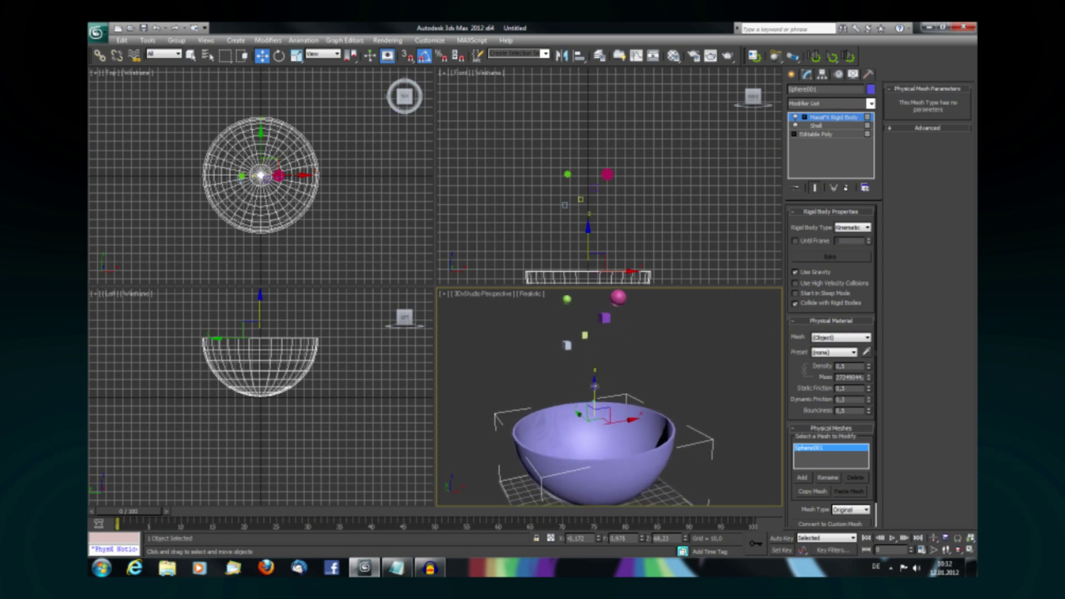
click(782, 538)
drag(125, 515, 275, 511)
key(w)
drag(631, 418, 742, 401)
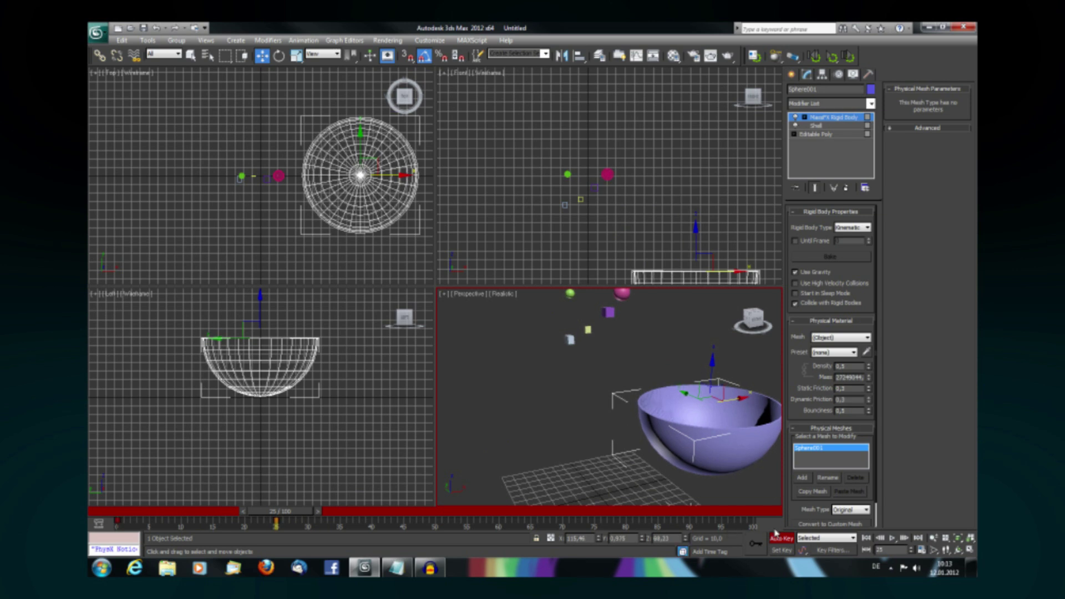
Keyframe the bowl at frame 70, moved along X to the opposite side at about X -134
drag(299, 516, 588, 510)
key(w)
drag(741, 398, 460, 448)
Keyframe the bowl at frame 100, moved back beneath the small objects at about X 2.67, and turn off Auto Key
drag(542, 511, 747, 511)
key(w)
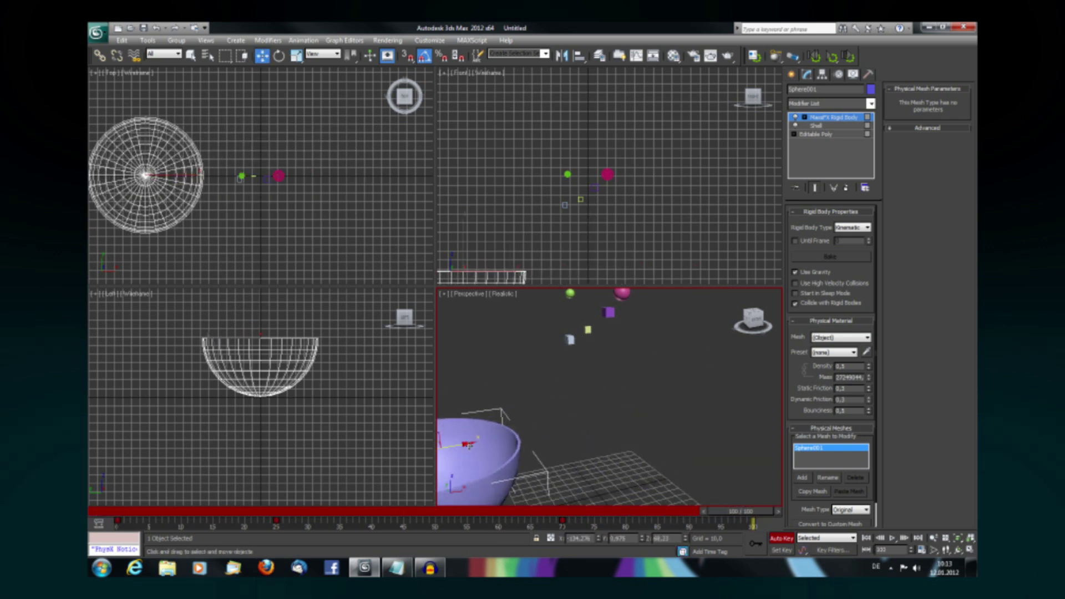
drag(464, 444, 640, 434)
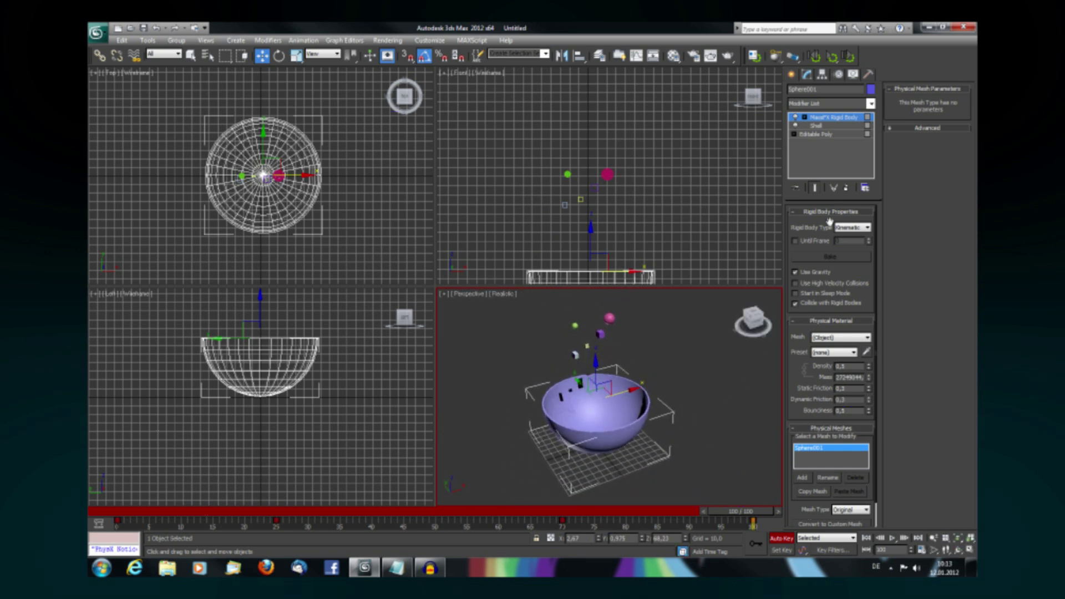
click(781, 538)
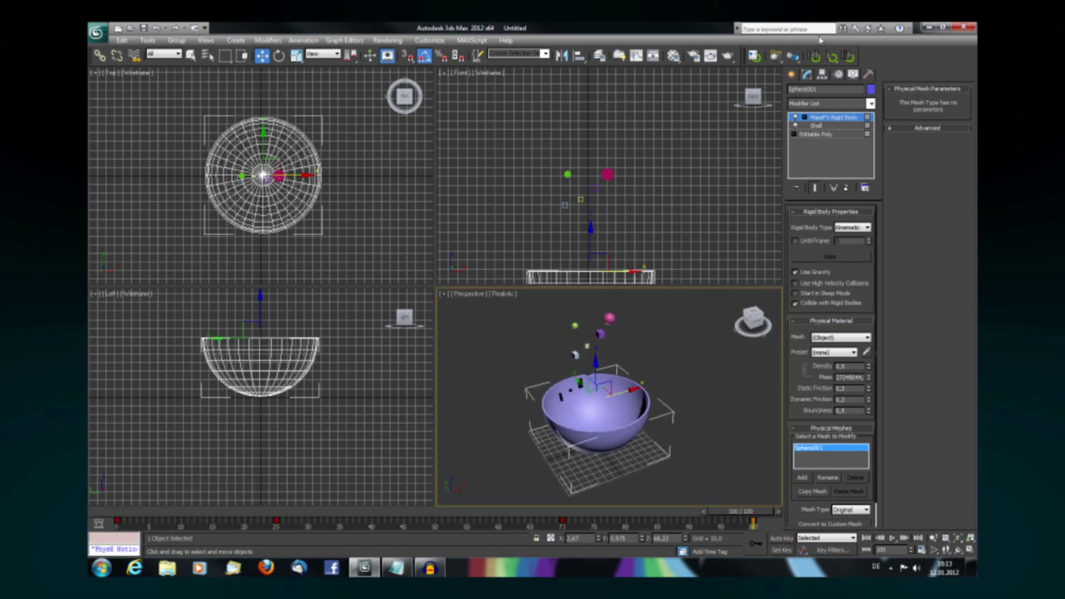
Run the simulation with the kinematic bowl, examine up close how the small objects collide with it, and return to frame 0
click(830, 58)
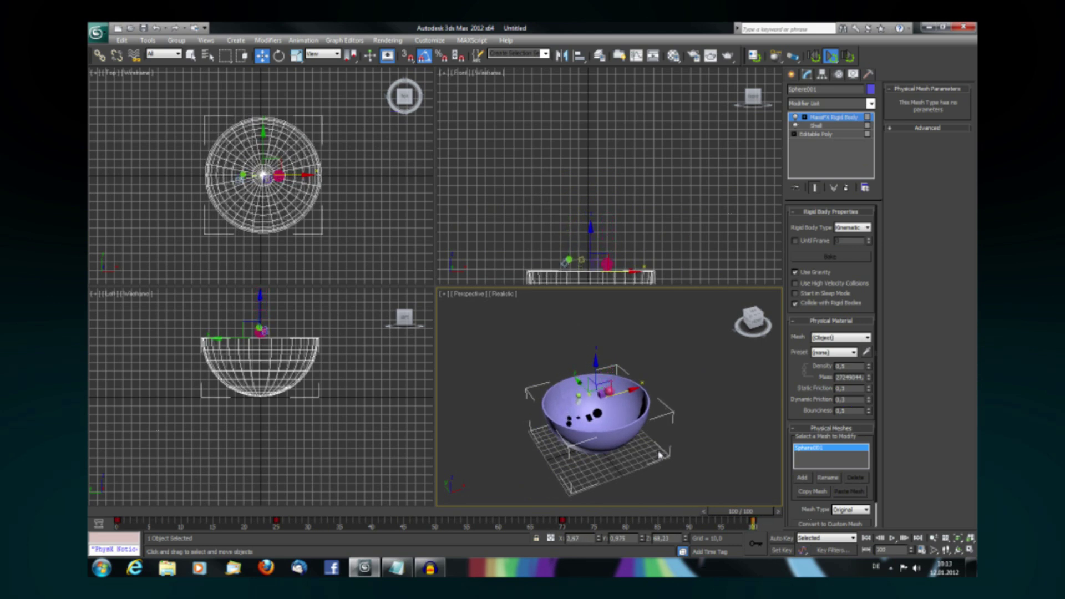
scroll(661, 455, up, 6)
scroll(659, 455, up, 4)
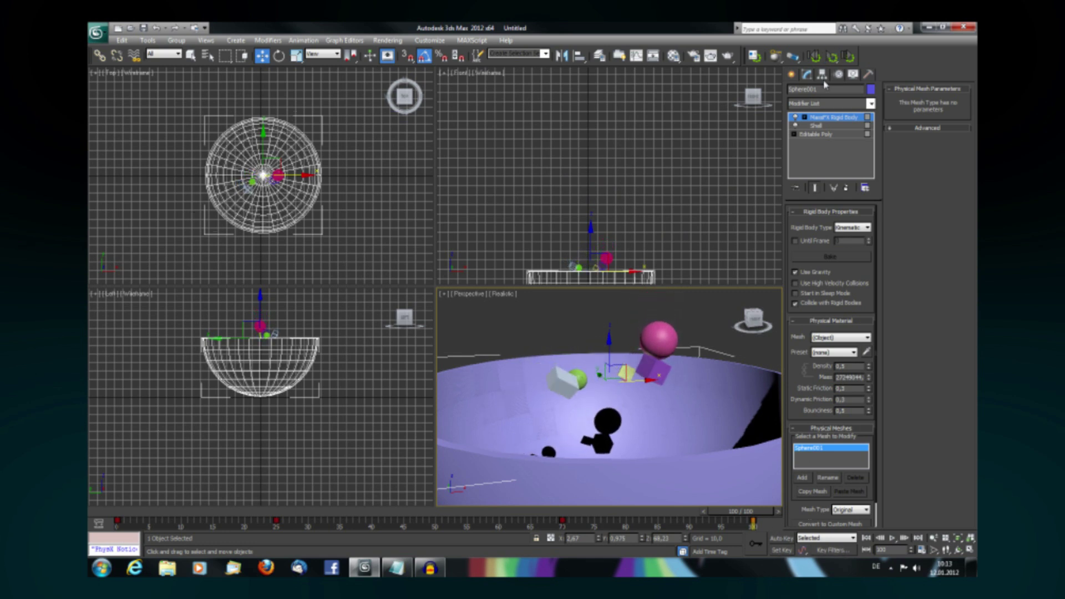
drag(759, 517, 114, 511)
scroll(447, 414, down, 6)
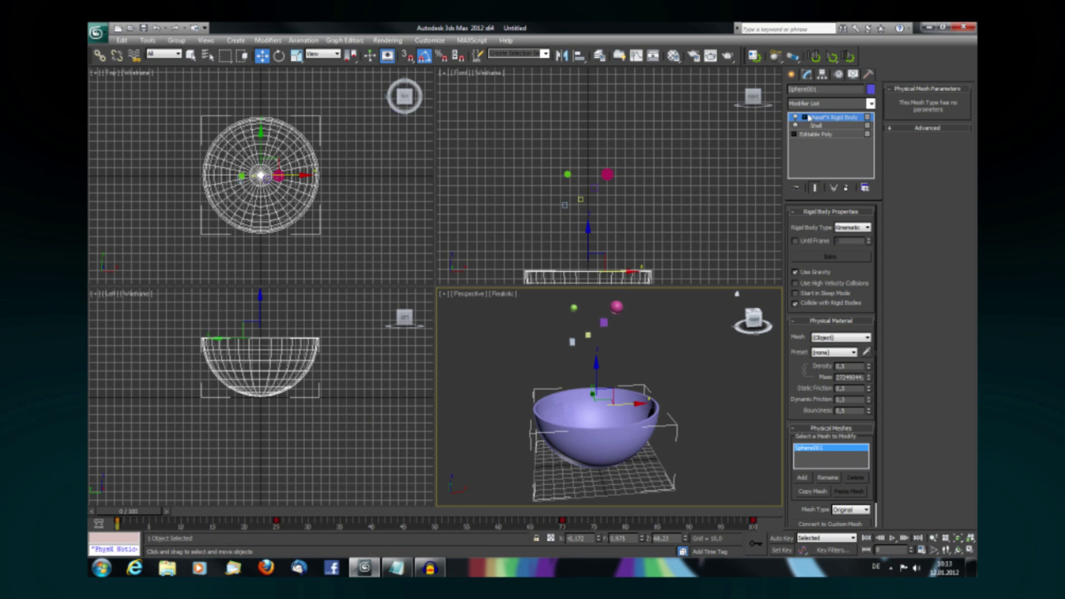
Set the mesh type of the bowl's physical mesh to Custom in its MassFX Rigid Body modifier
click(819, 119)
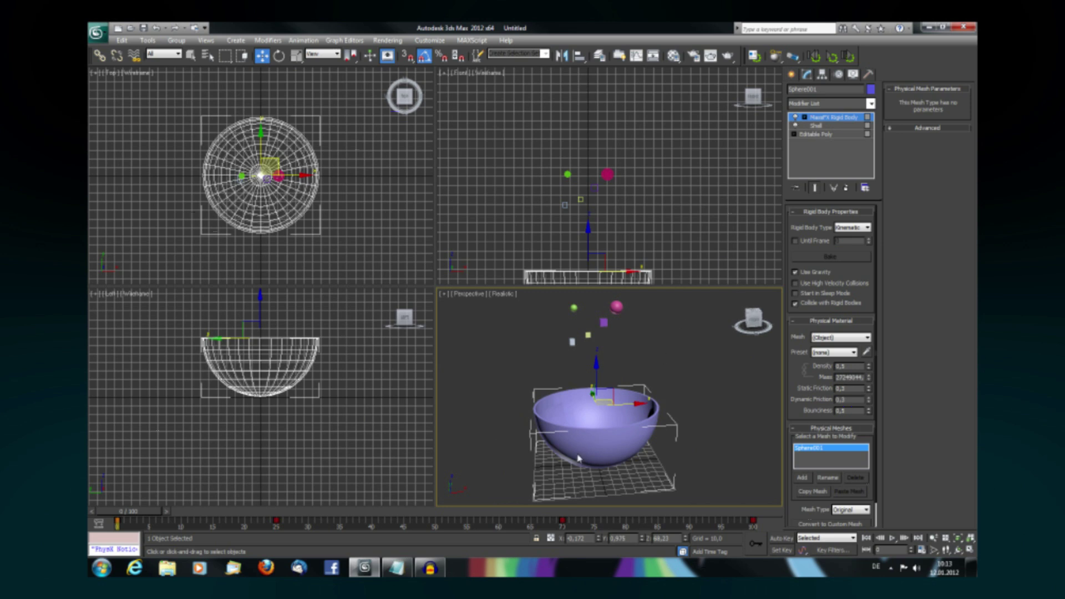
scroll(617, 413, up, 2)
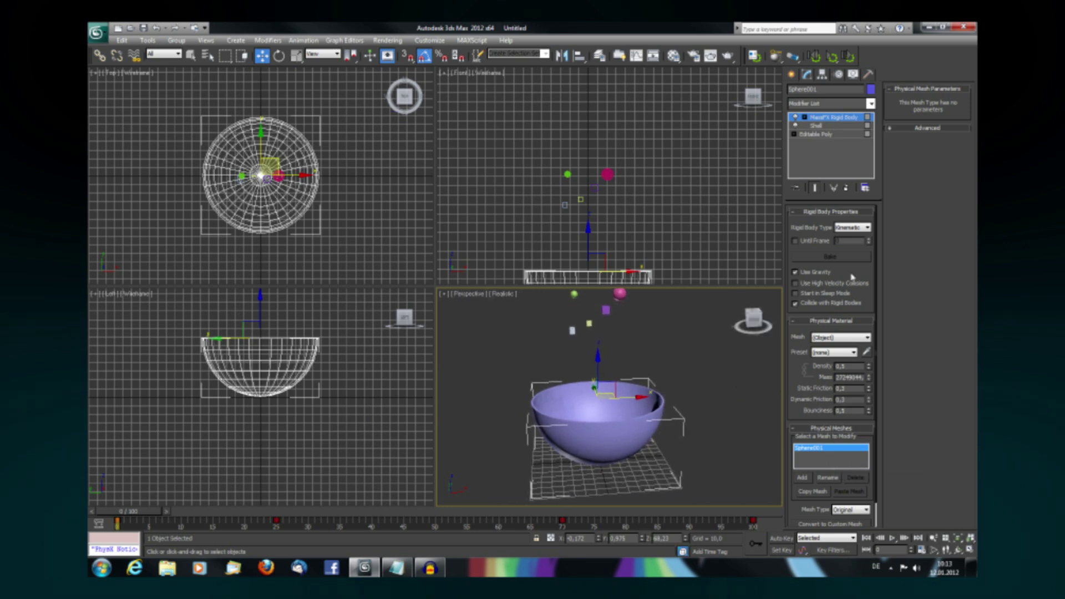
click(829, 338)
click(829, 347)
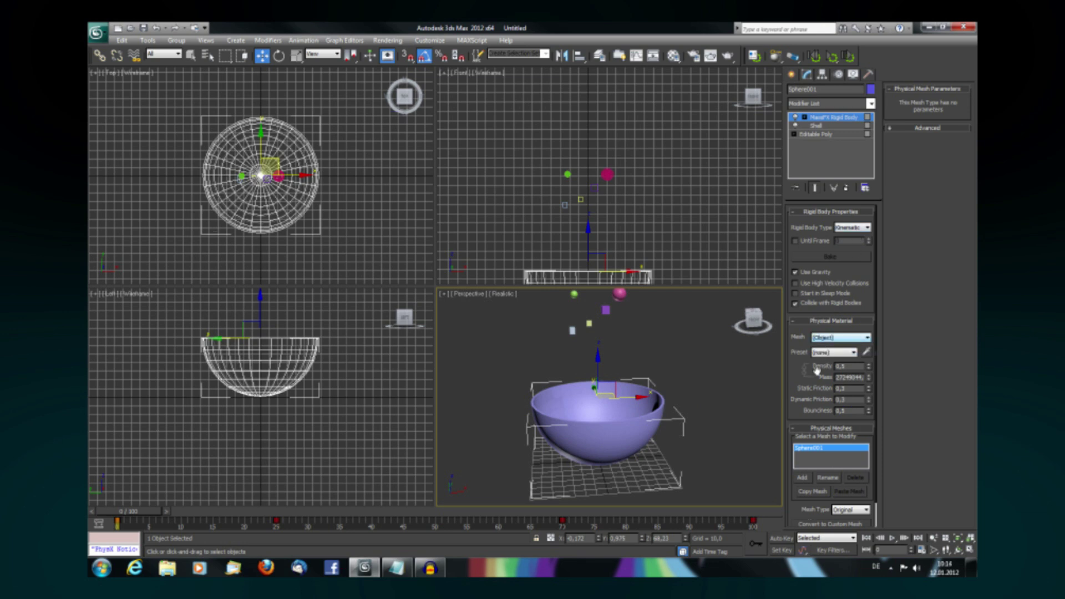
scroll(802, 411, down, 2)
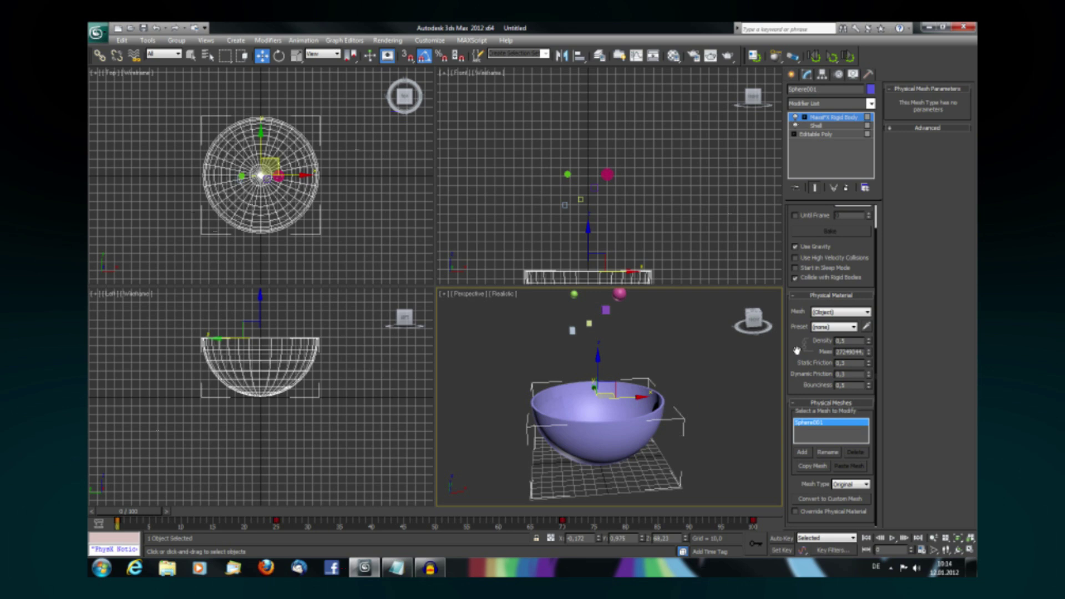
click(843, 485)
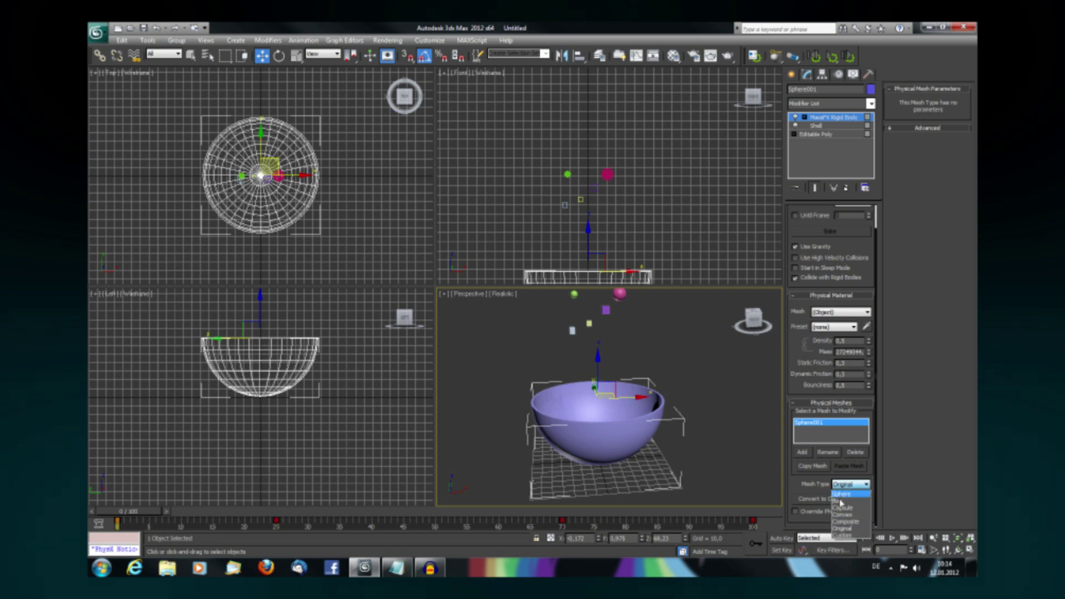
click(844, 534)
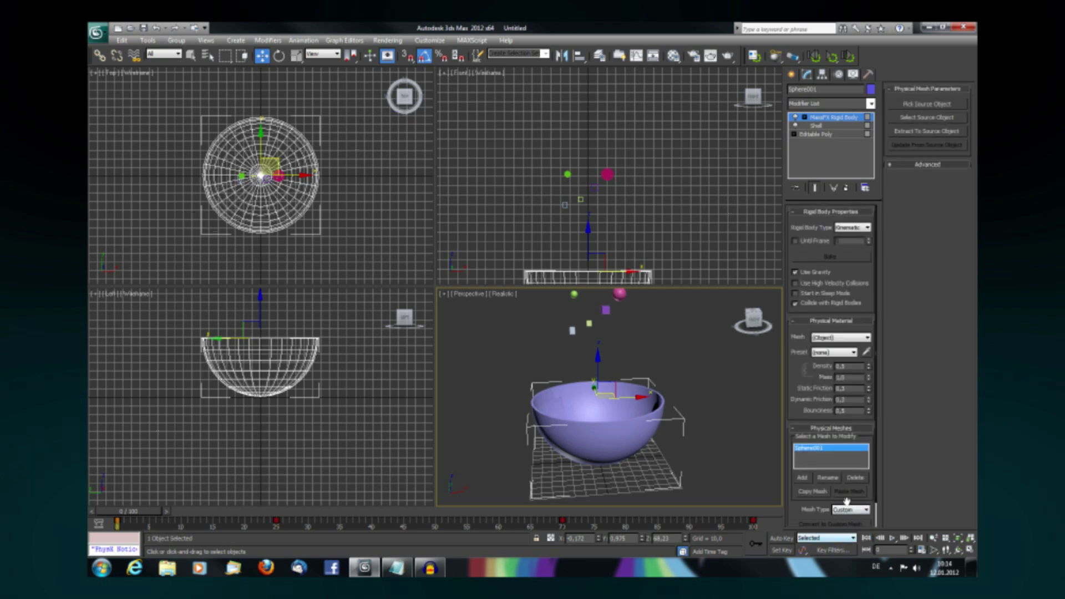
Set the bowl's physical mesh type to Composite and generate its collision hulls with the default parameters
scroll(827, 508, down, 2)
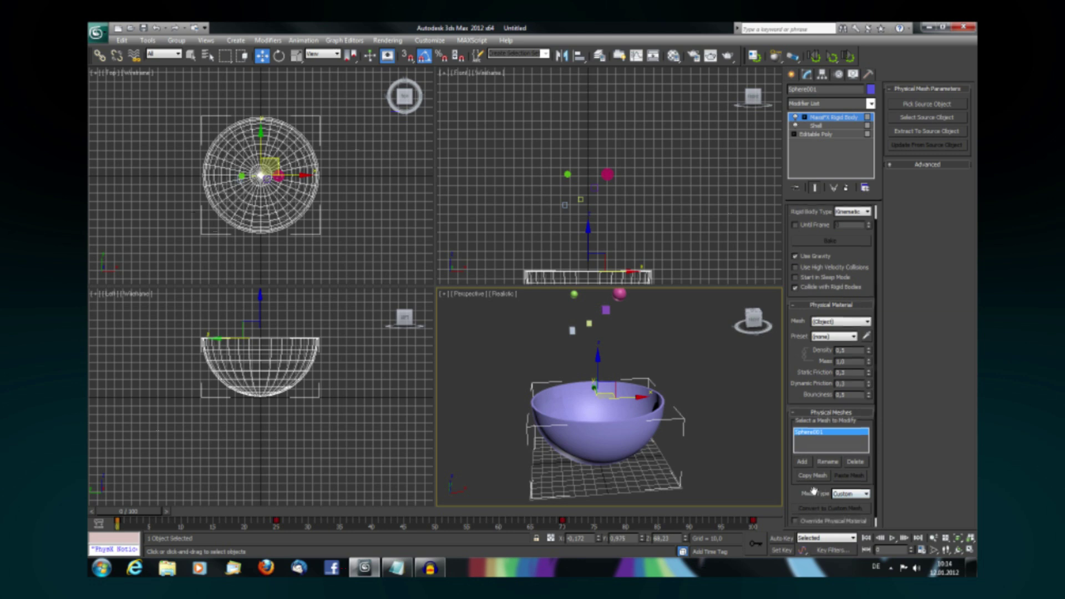
click(849, 486)
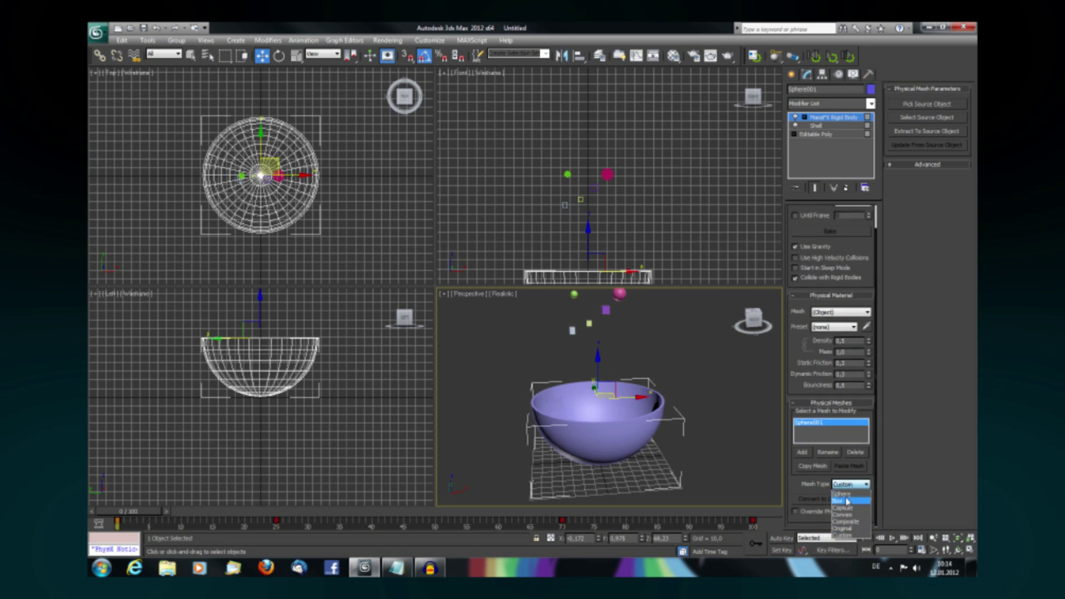
click(845, 523)
drag(794, 506, 801, 457)
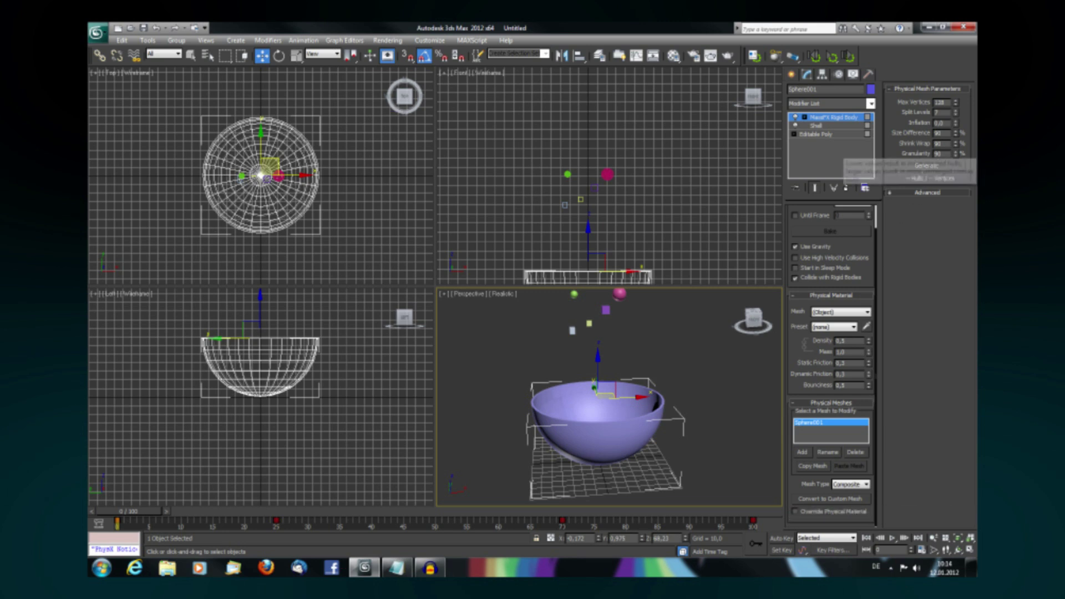
click(930, 166)
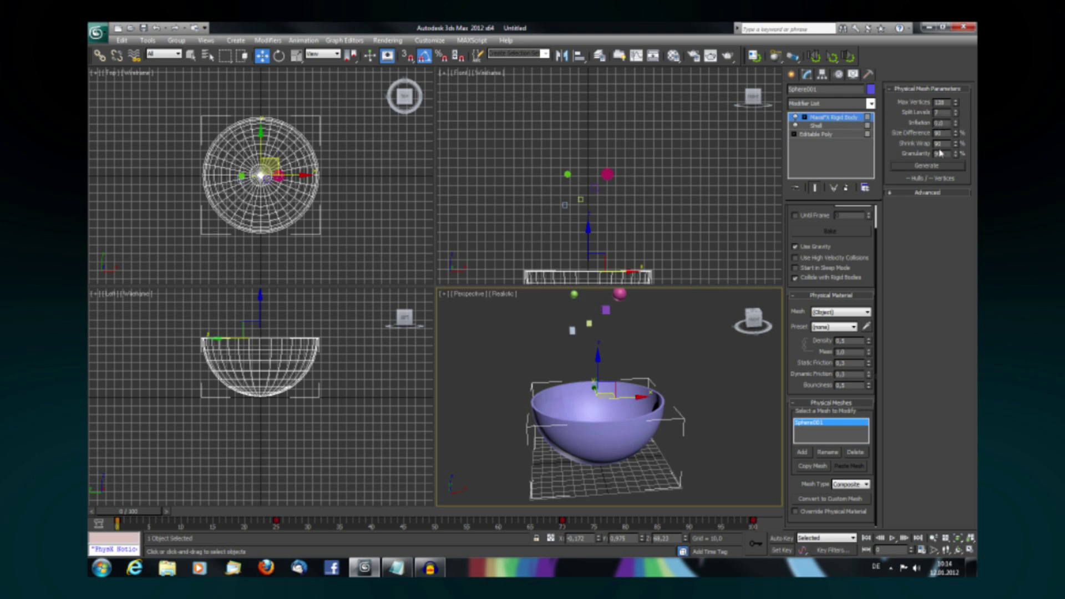
click(910, 167)
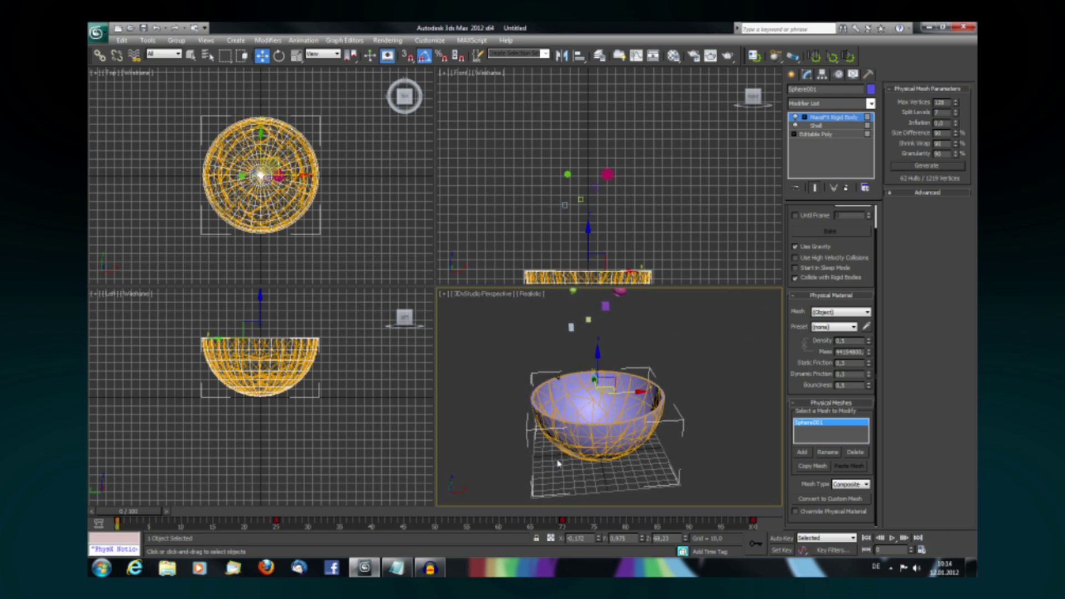
scroll(558, 464, up, 4)
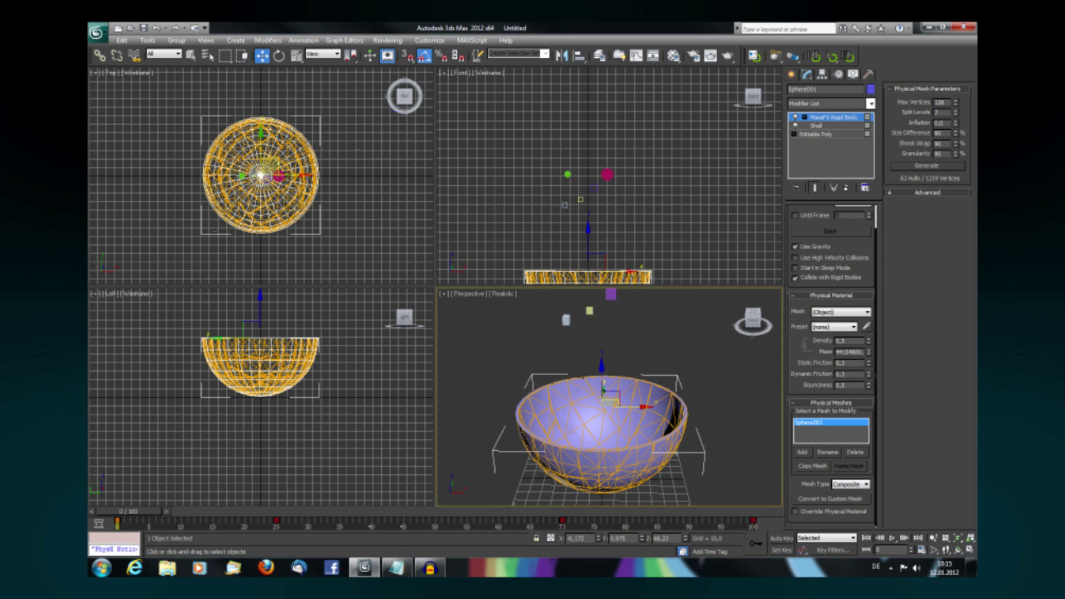
Run the simulation with the bowl's composite mesh, return to frame 0, and bring the small objects and bowl into view
click(832, 58)
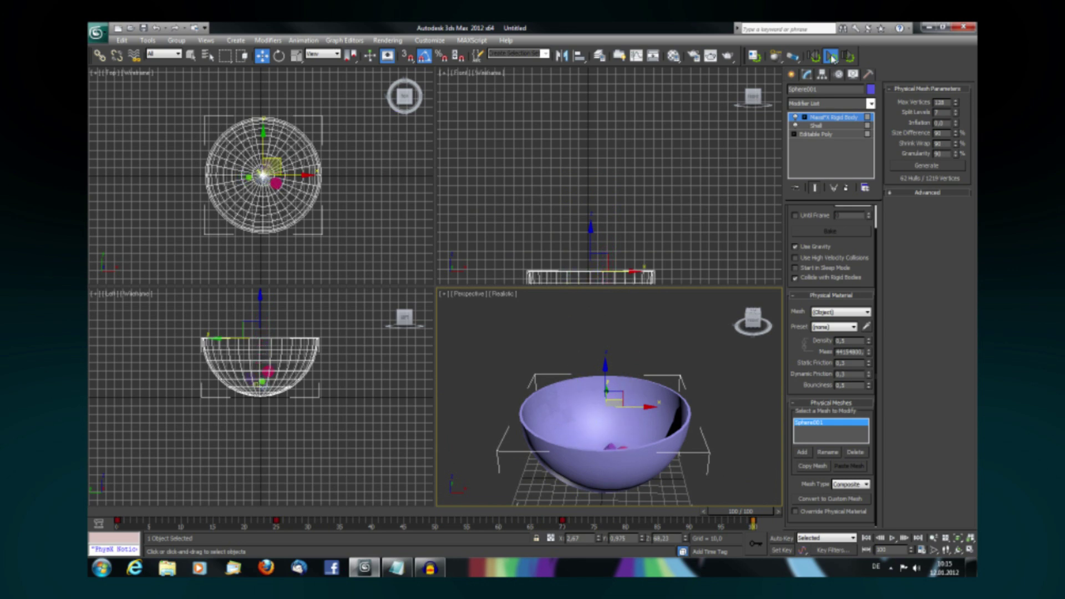
click(832, 57)
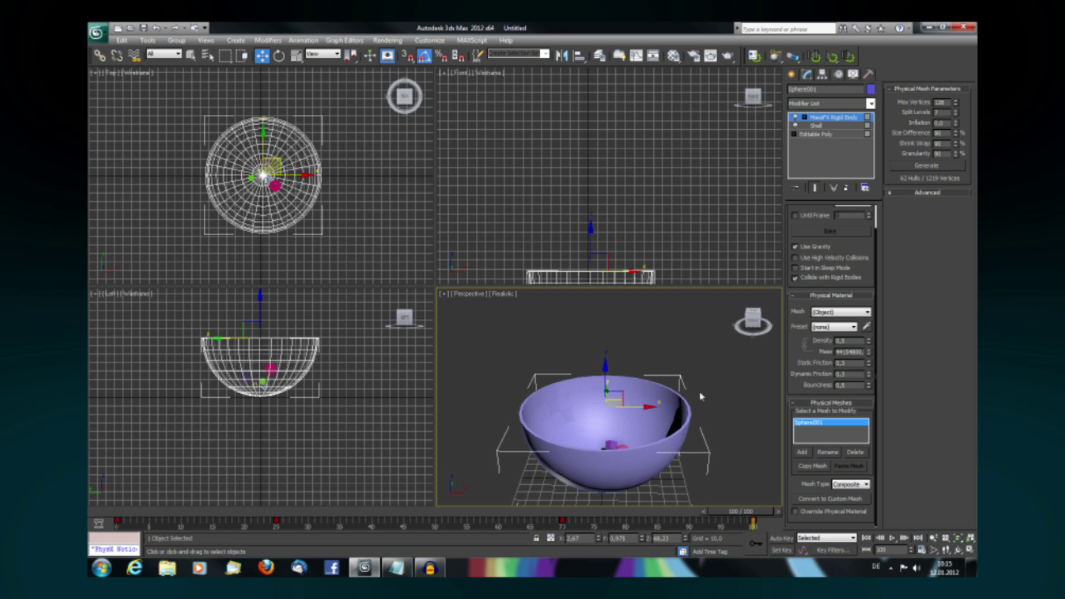
drag(740, 512, 113, 521)
alt+middle_drag(551, 332, 572, 466)
alt+middle_drag(491, 372, 498, 391)
Select the five small objects and move them together to a different start position, return to frame 0, and select the bowl
drag(525, 340, 669, 423)
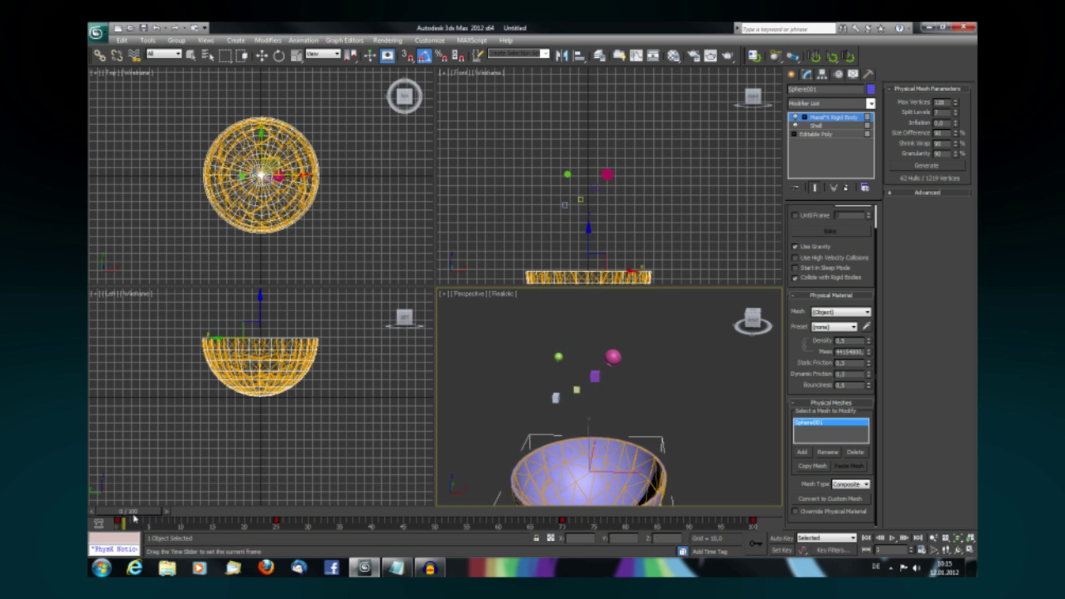
right_click(673, 401)
click(651, 391)
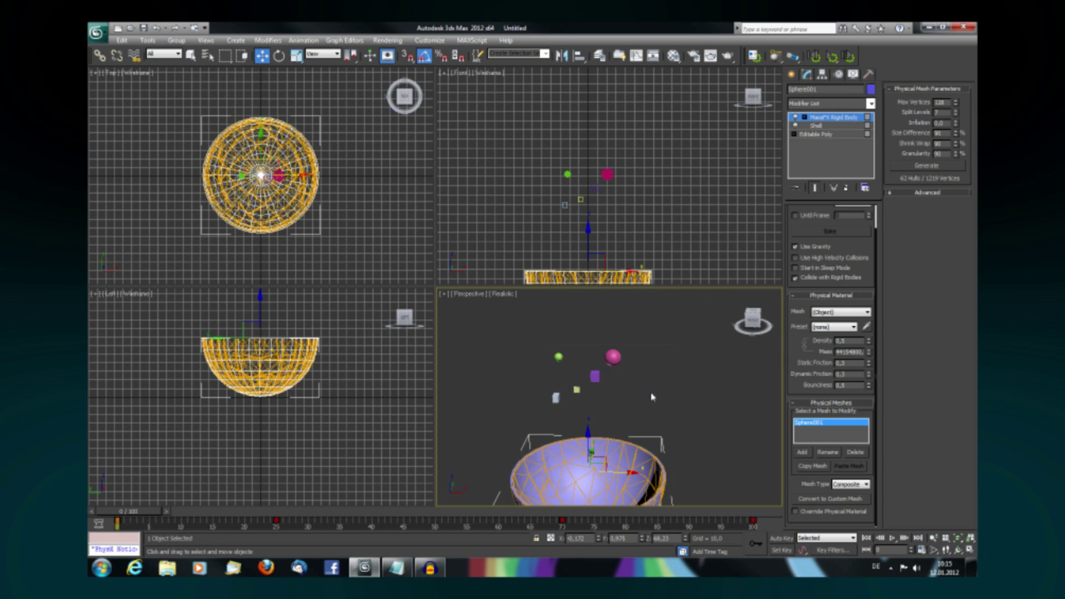
click(677, 364)
drag(673, 329, 524, 411)
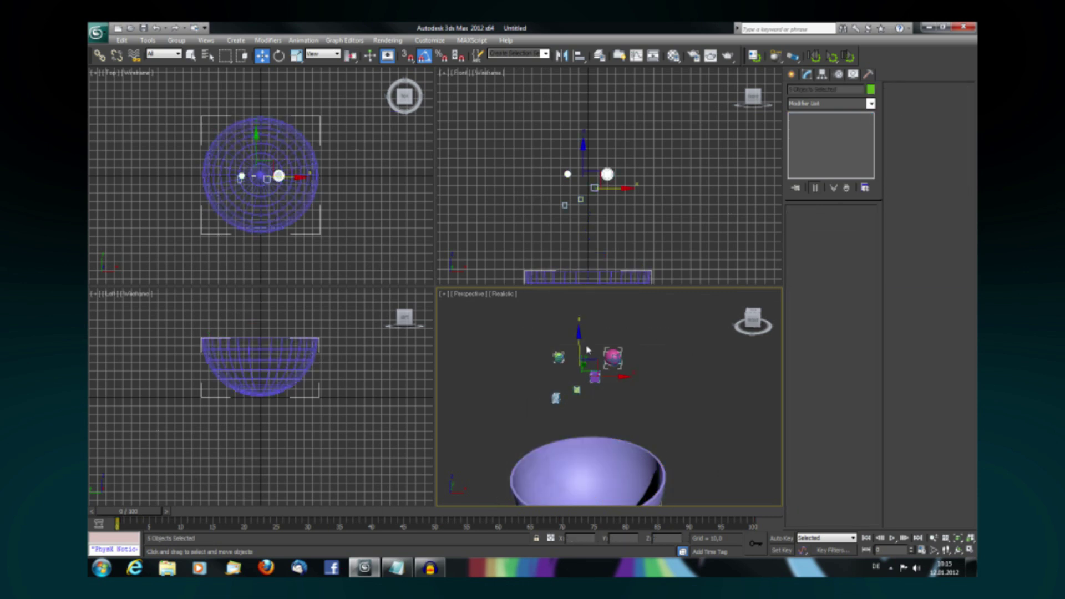
drag(575, 345, 554, 454)
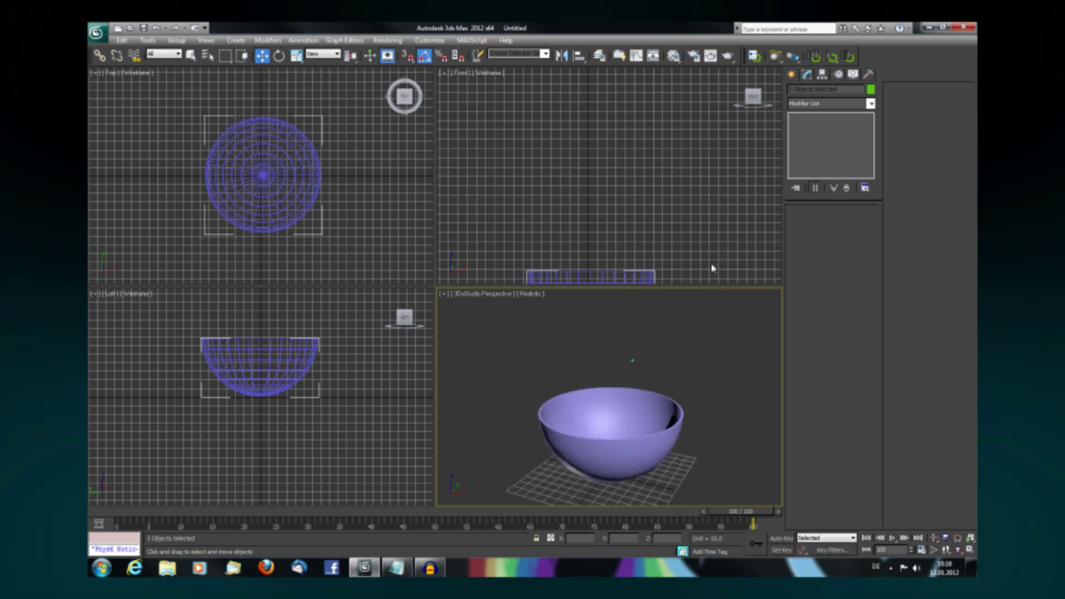
drag(715, 511, 129, 512)
key(w)
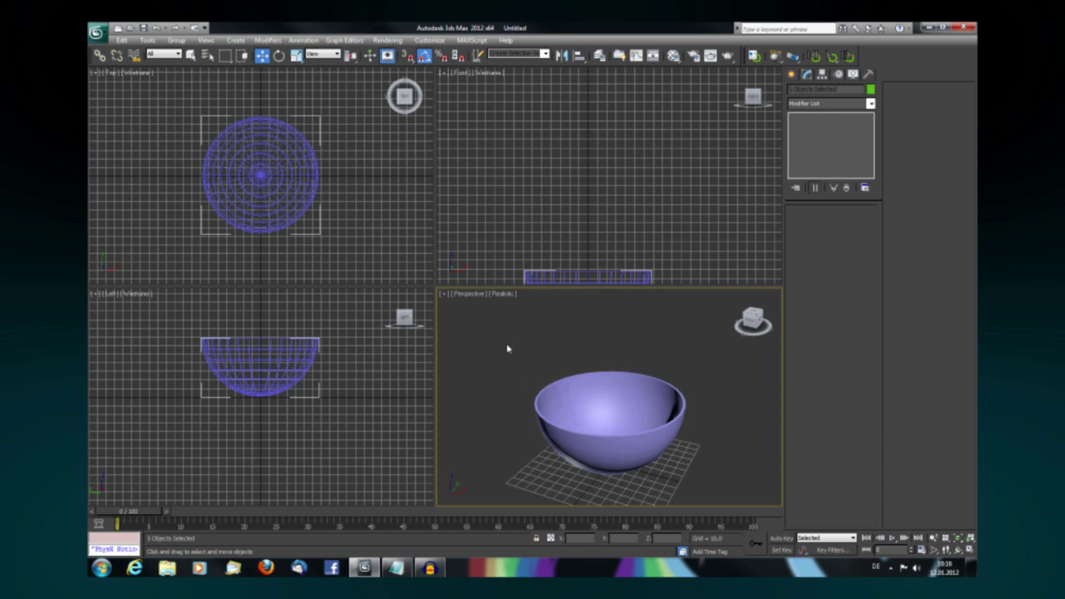
click(506, 360)
click(563, 419)
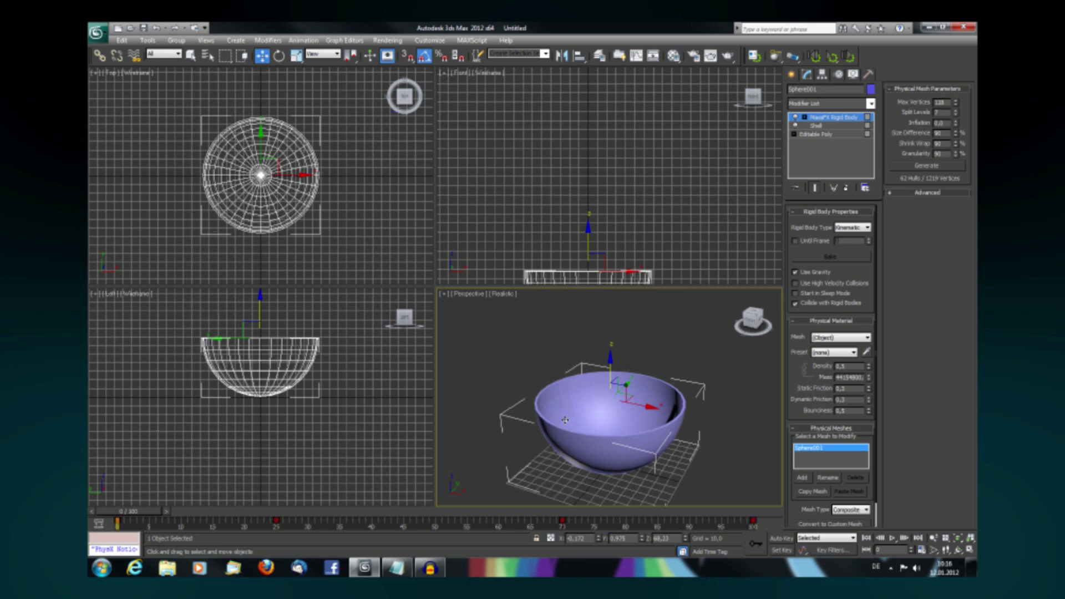
Reset the scene without saving the changes
click(98, 35)
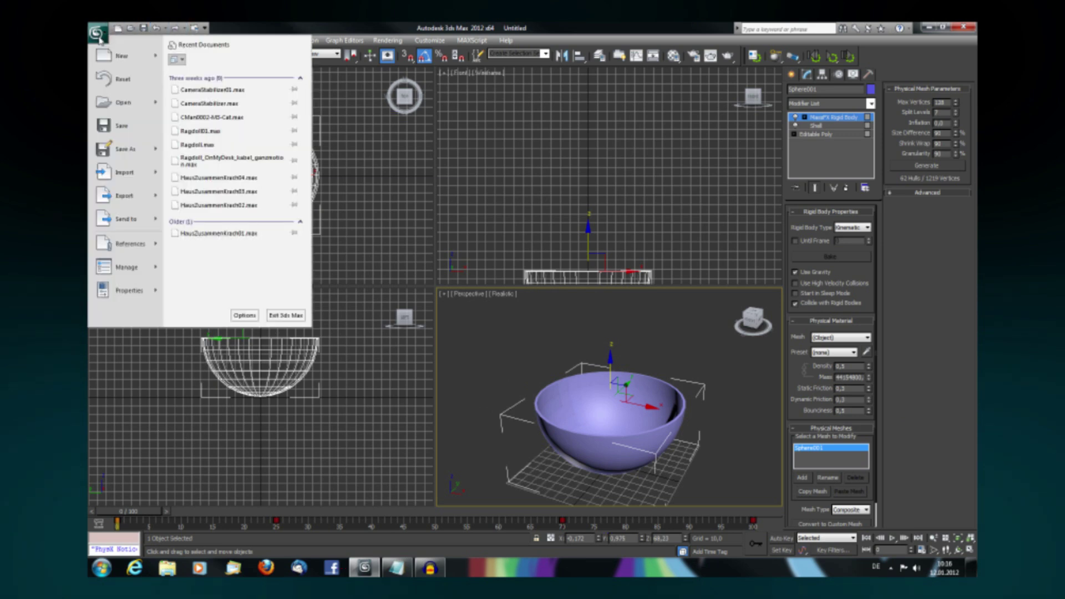
click(123, 81)
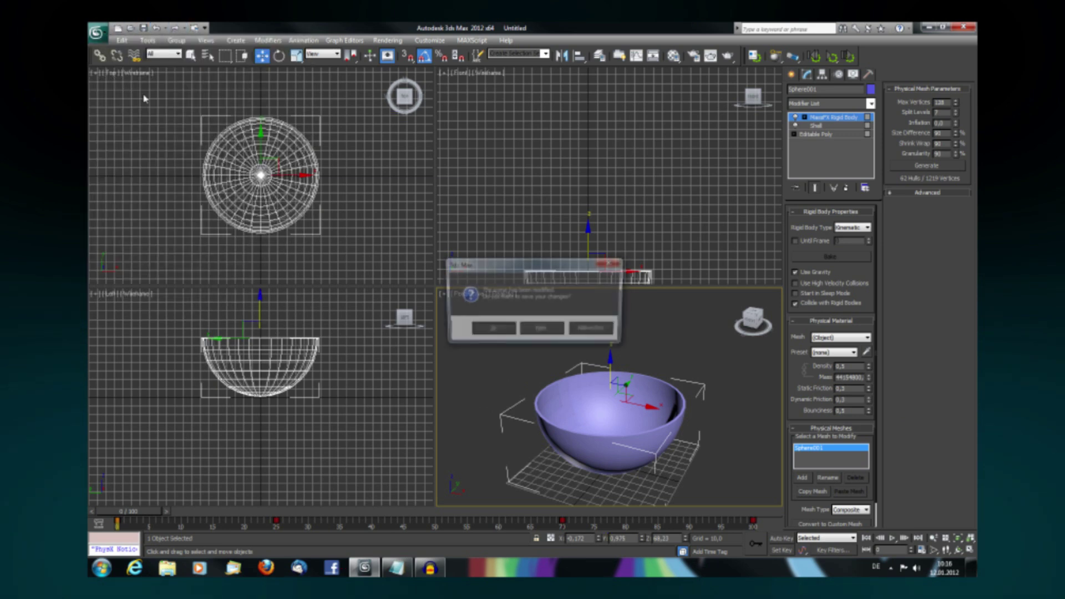
click(543, 331)
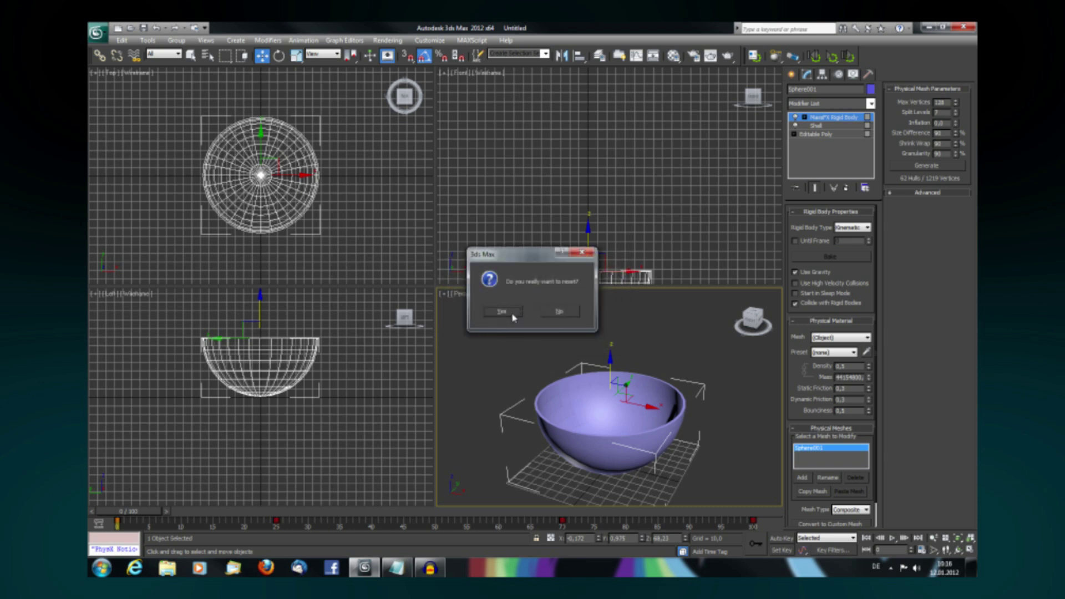
click(503, 311)
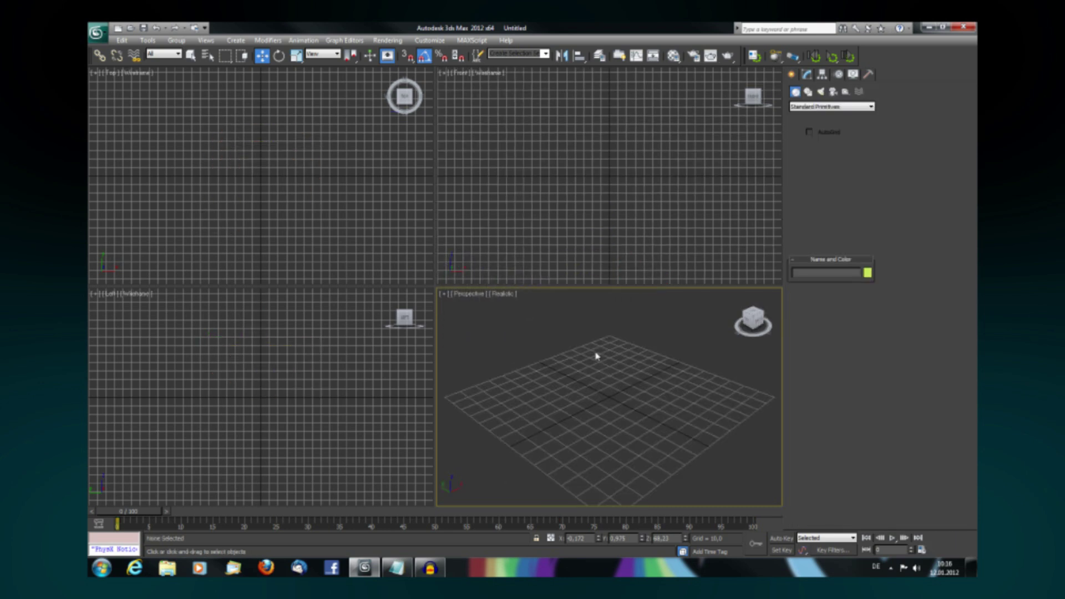
Check the ground plane option in the MassFX Tools scene settings
scroll(582, 361, down, 5)
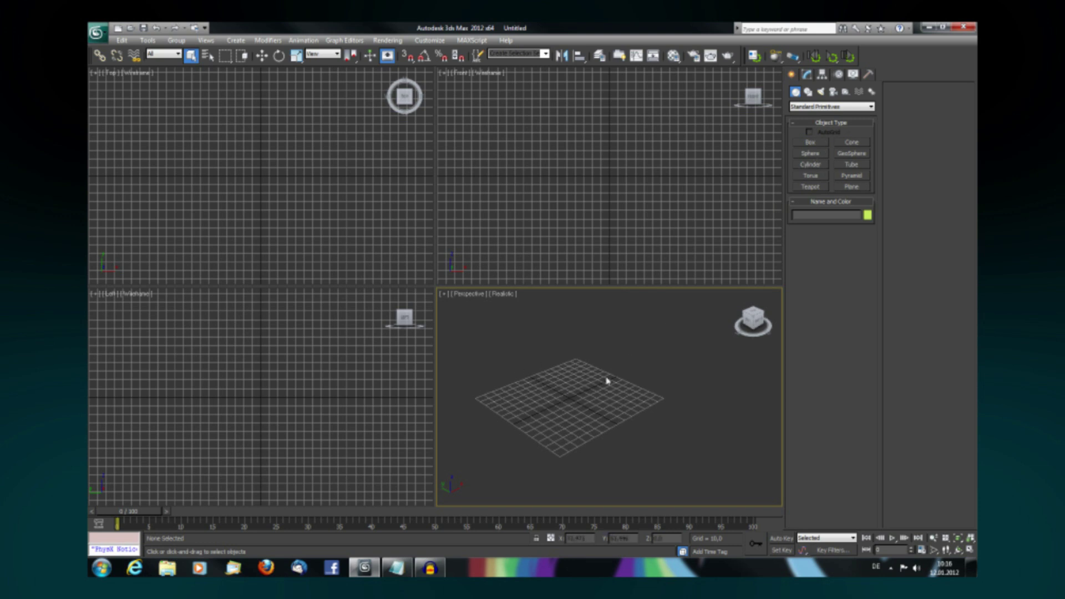
scroll(597, 333, down, 2)
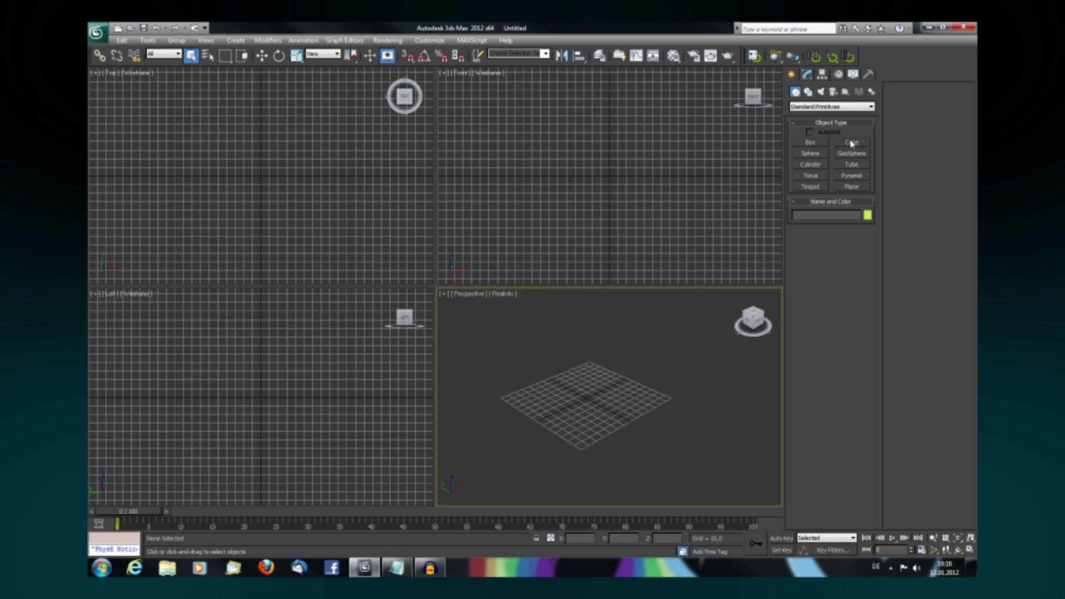
click(755, 56)
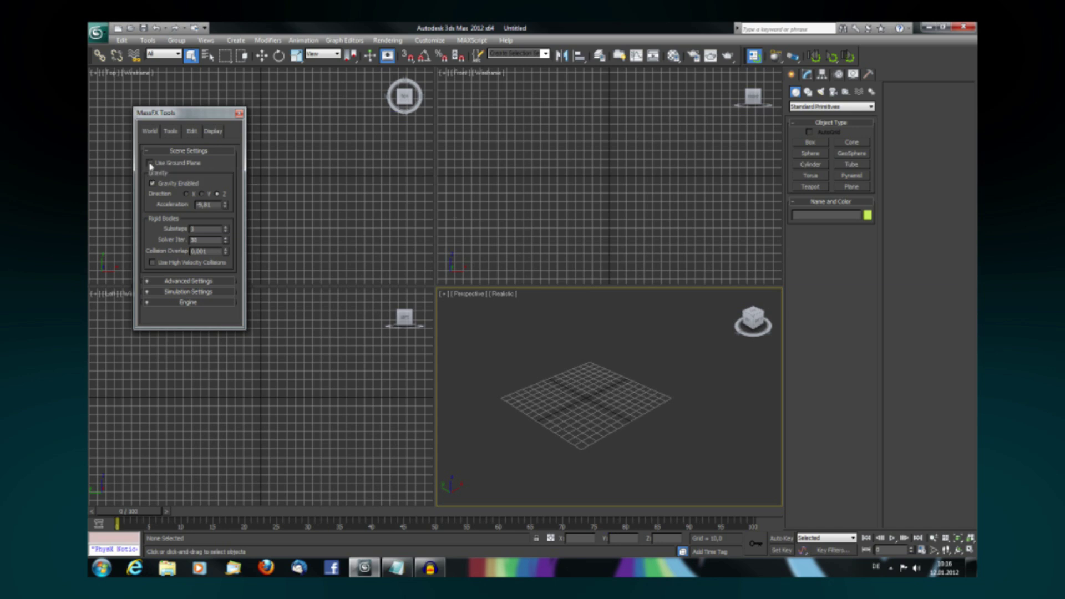
click(239, 113)
Create a large flat ground box about 438 long and 524 wide, with a height of about -5.9
click(815, 146)
scroll(597, 358, down, 4)
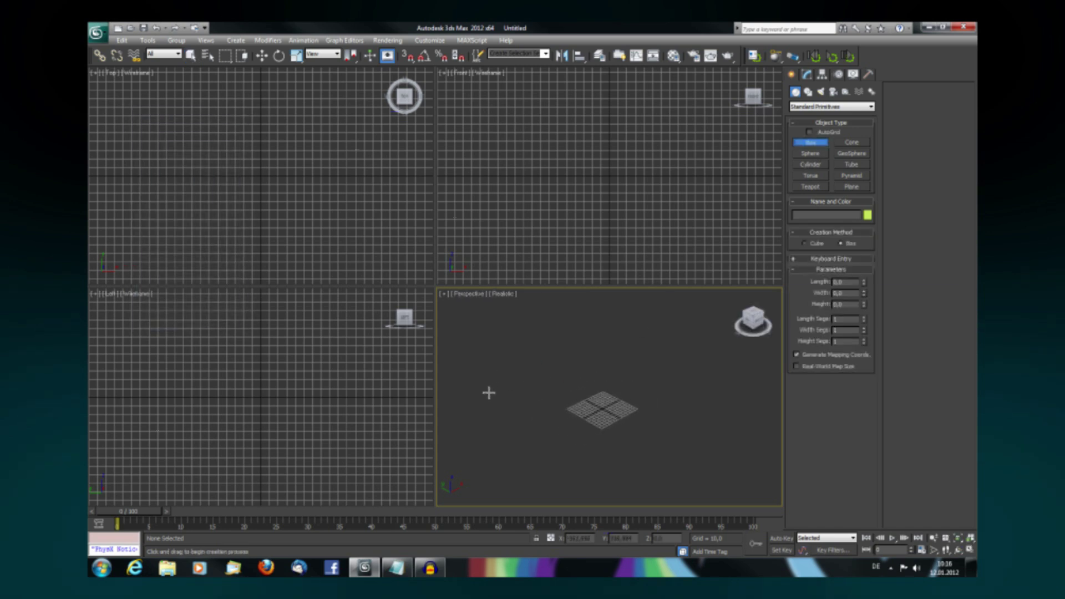
drag(481, 410, 729, 397)
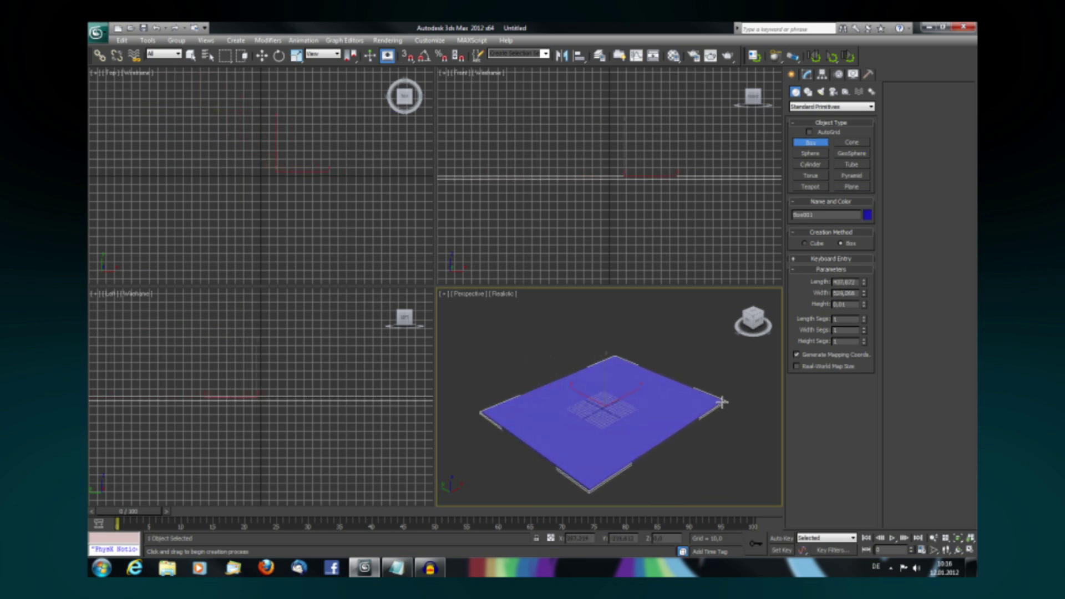
click(722, 402)
scroll(721, 402, up, 5)
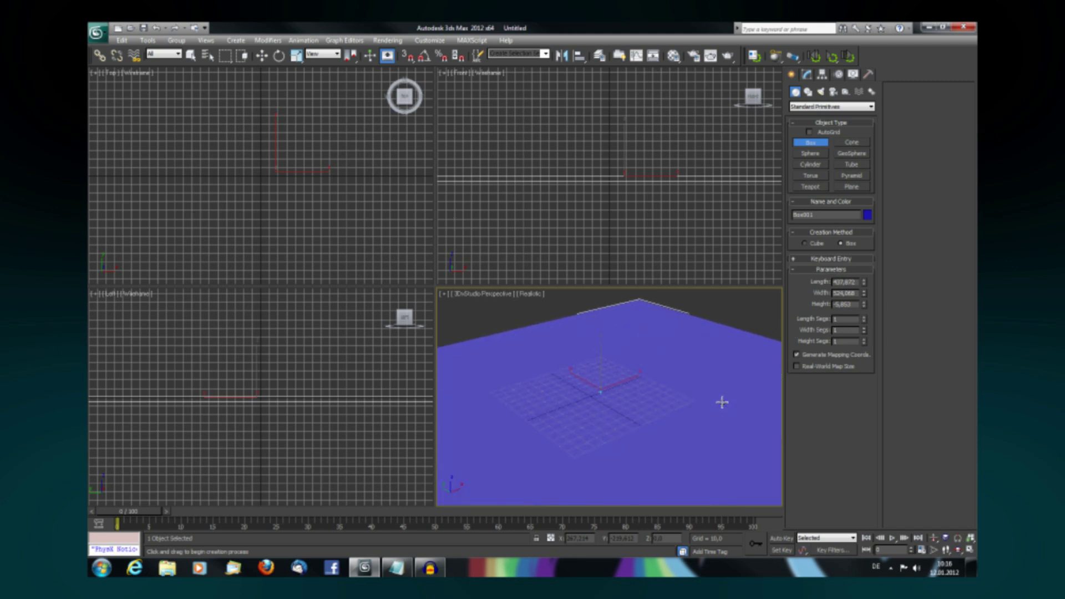
Create a long thin cylinder in the Front view, lying horizontally along the Y axis above the ground box
click(811, 154)
click(811, 165)
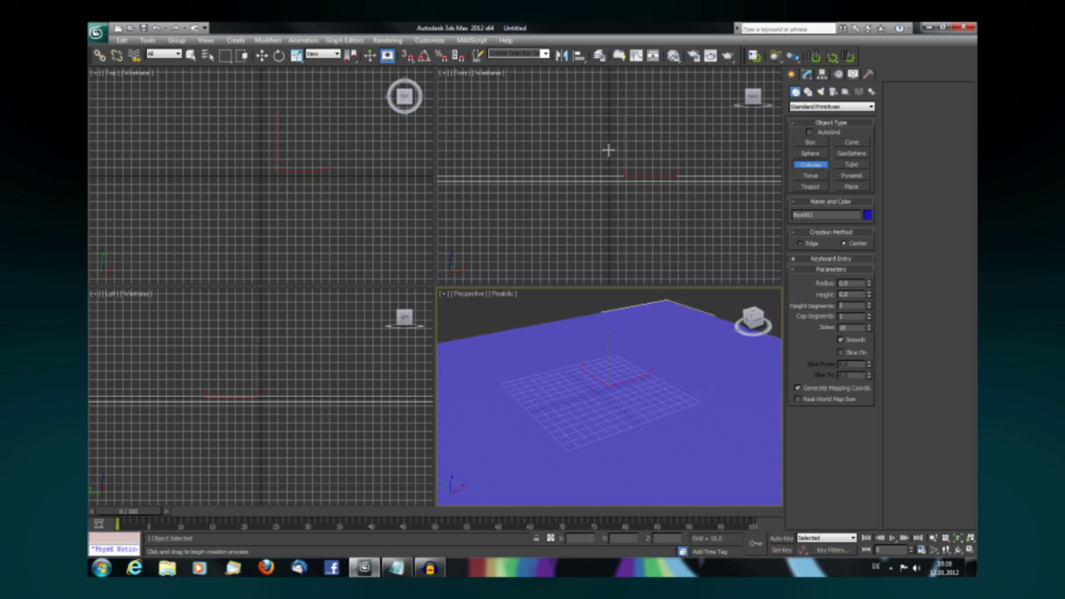
drag(609, 149, 615, 150)
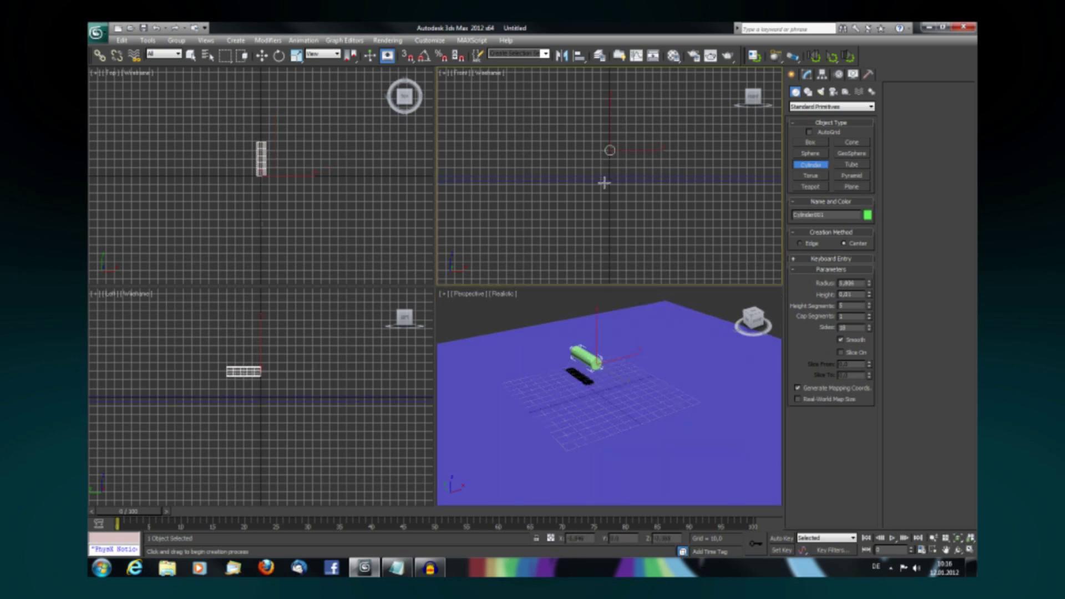
middle_drag(602, 191, 606, 200)
scroll(607, 201, up, 2)
key(w)
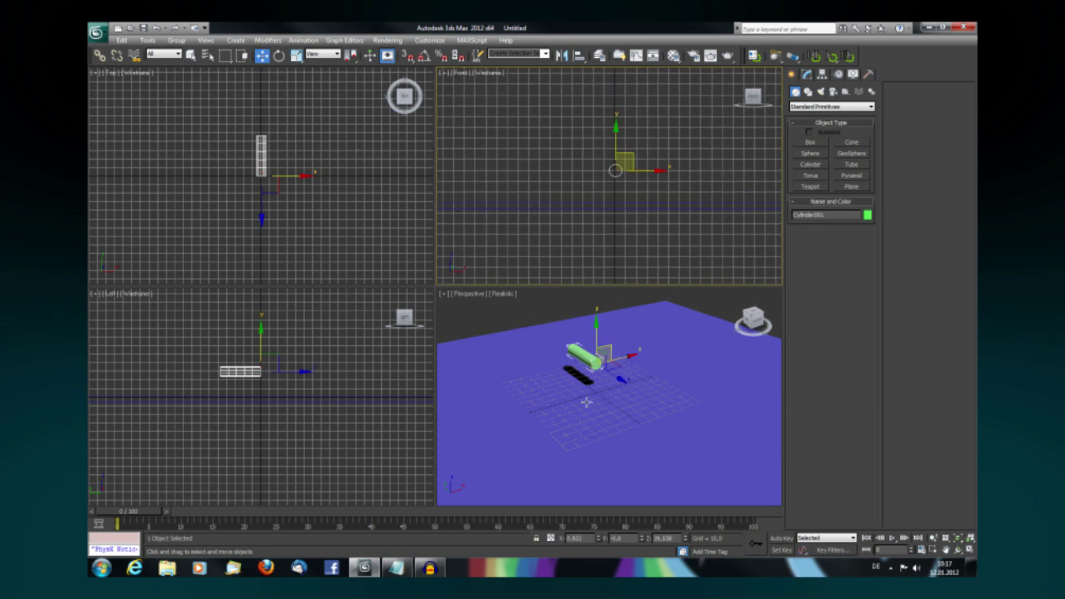
Clone the cylinder along Y as a copy at about Y -53.6, end to end with the original and separated by a small gap
right_click(616, 377)
shift+drag(610, 372, 615, 363)
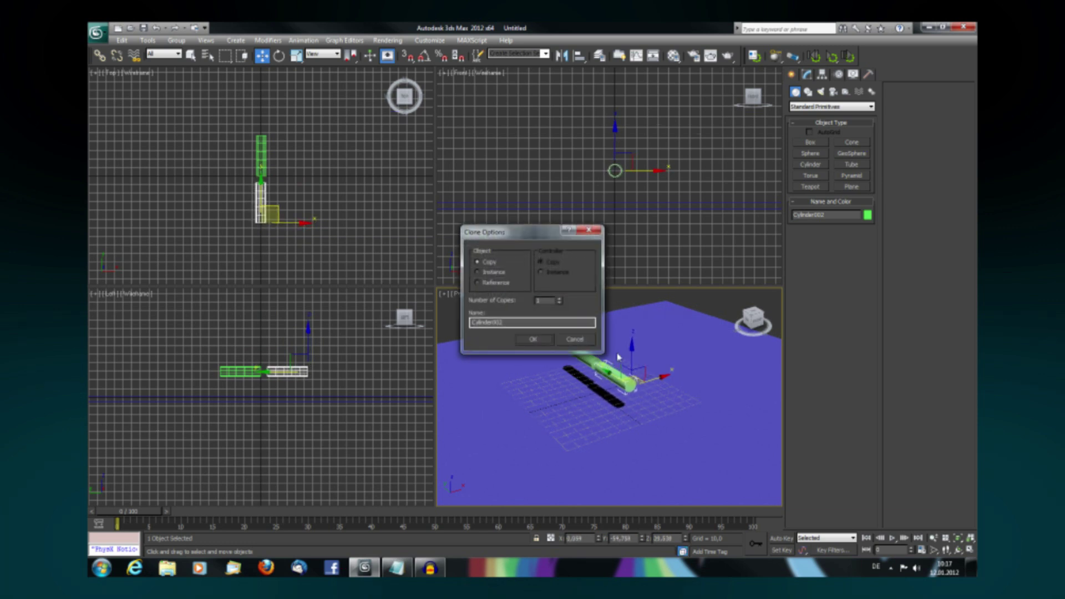
click(575, 339)
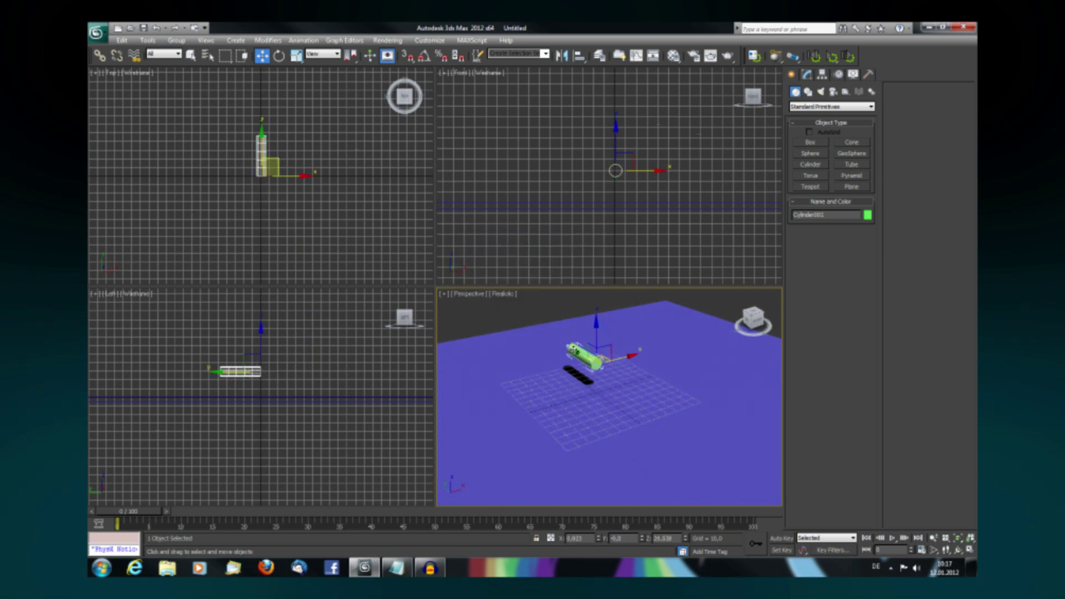
shift+drag(575, 351, 608, 376)
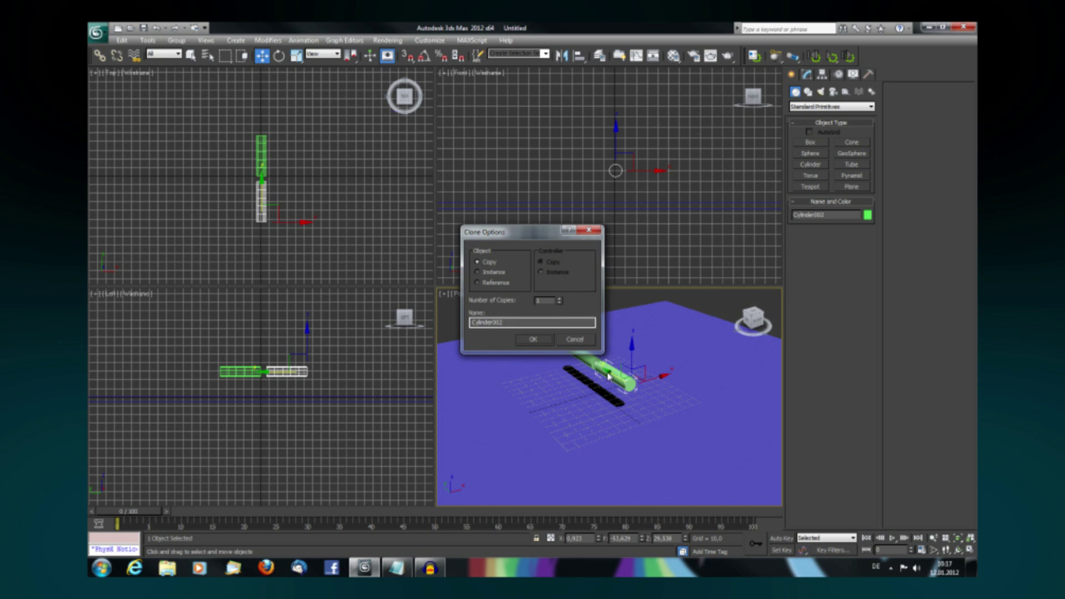
click(533, 340)
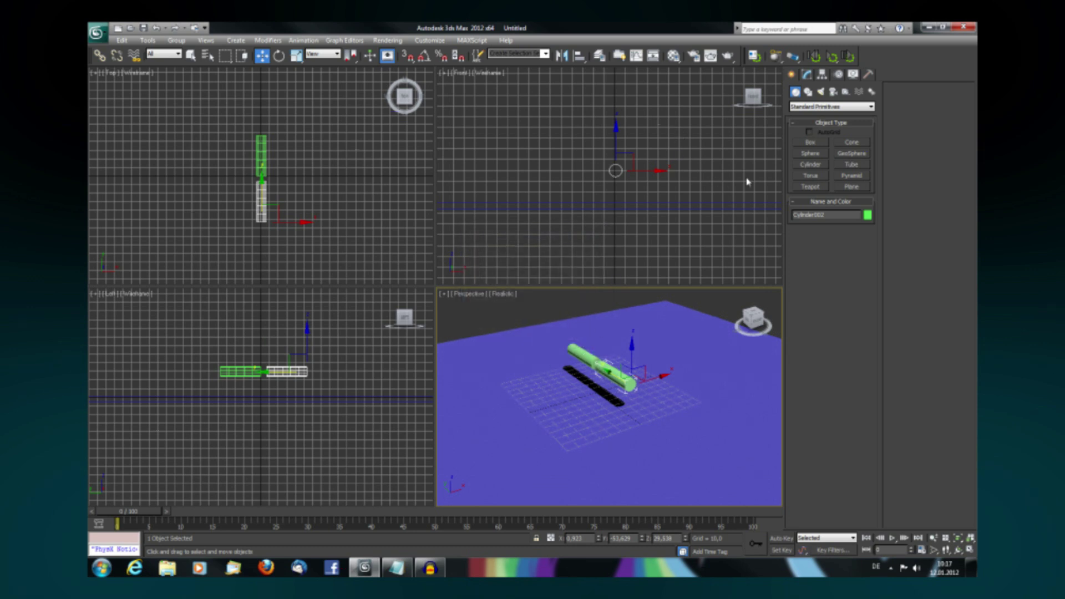
Create a box about 31 long, 33 wide and 36 high near the free end of the cloned cylinder
click(813, 144)
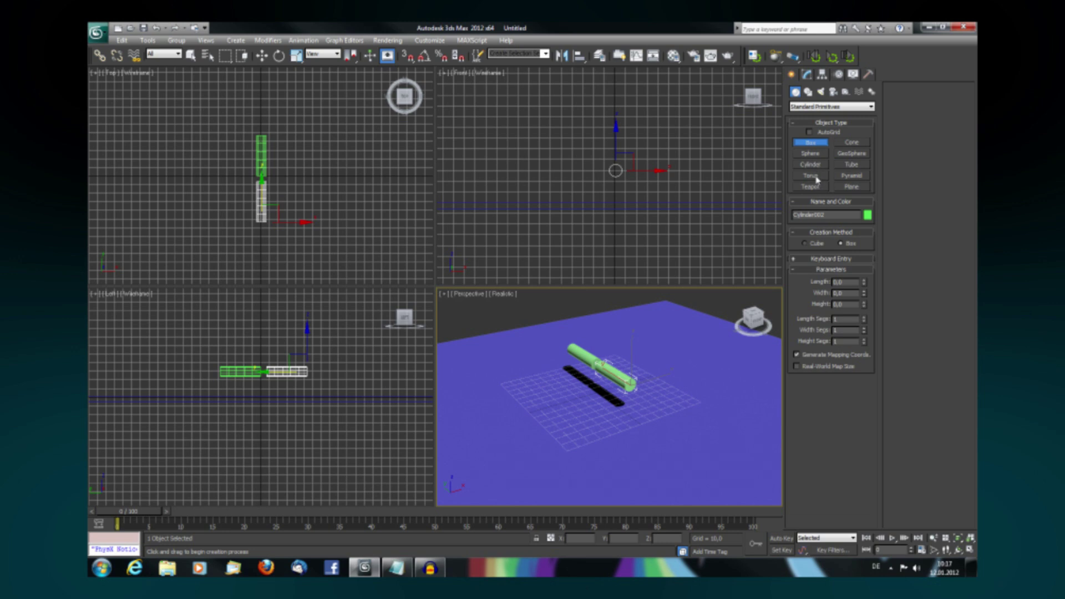
click(811, 165)
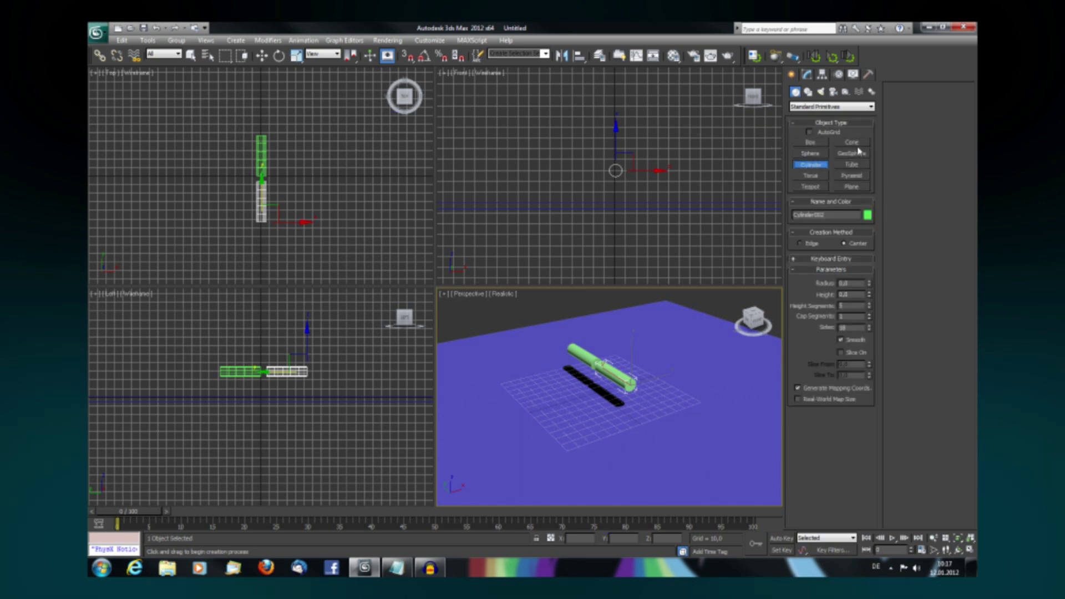
click(804, 143)
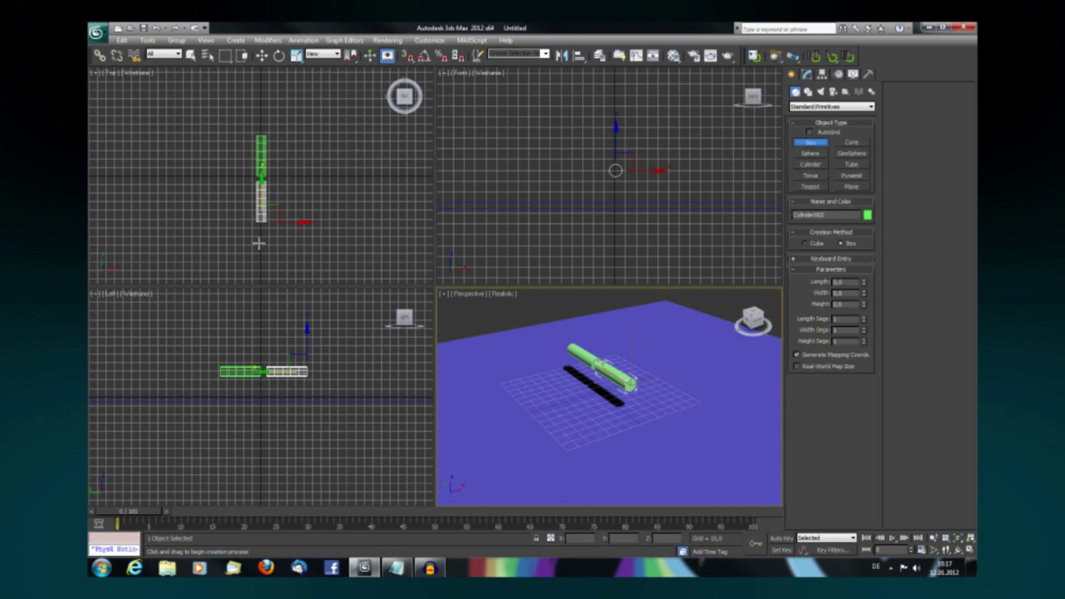
drag(260, 243, 286, 215)
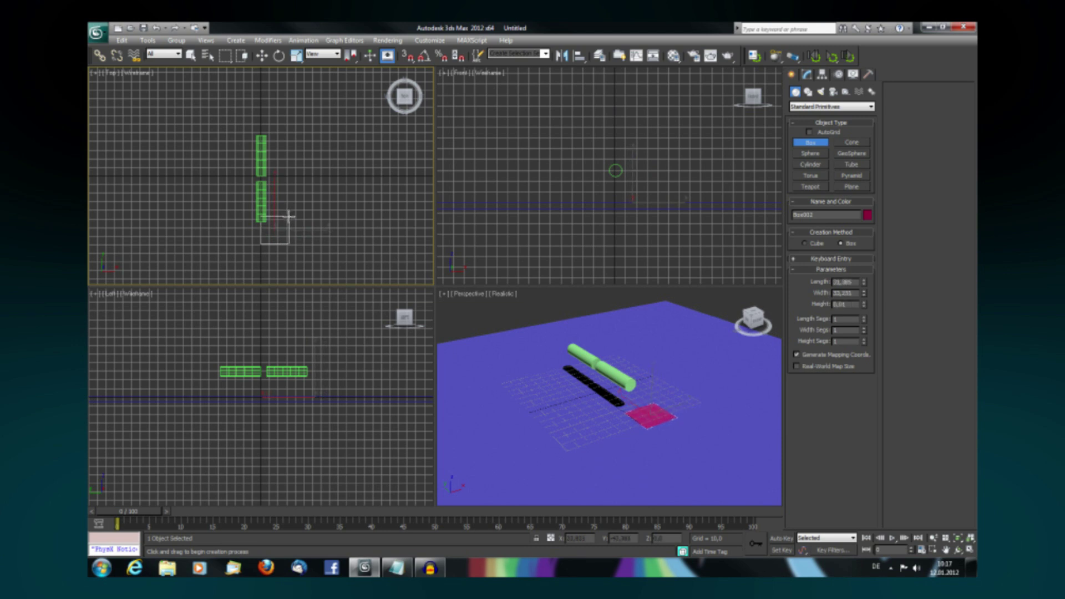
click(287, 185)
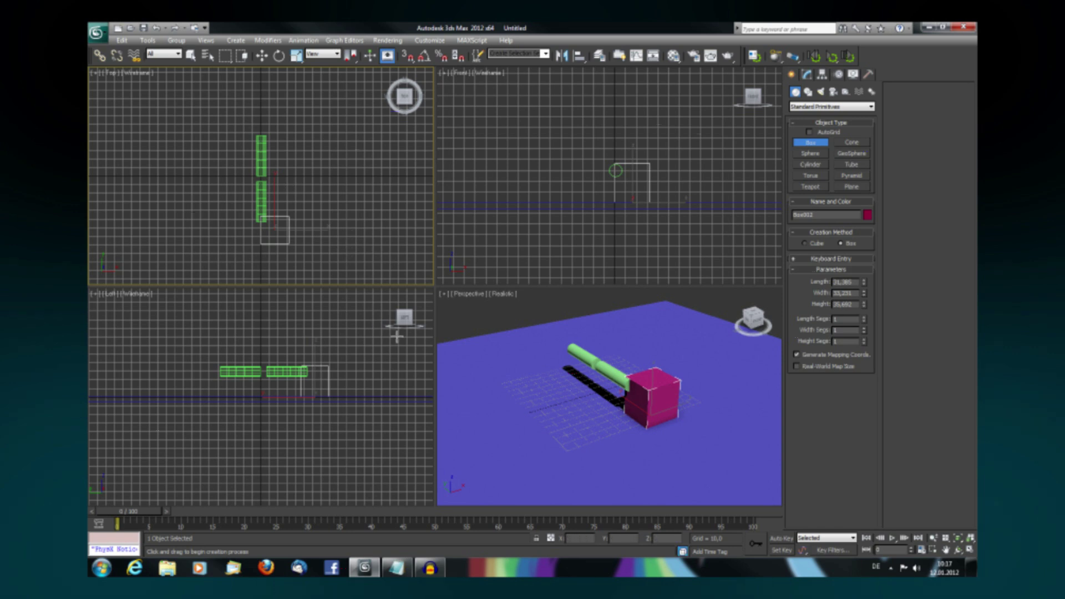
Move the new box so it is centred on the cylinders' axis just beyond the cloned cylinder's end, and deselect it
key(w)
drag(654, 383, 654, 371)
click(309, 226)
mouse_move(290, 218)
mouse_down()
mouse_move(275, 237)
mouse_move(275, 228)
mouse_up()
click(333, 218)
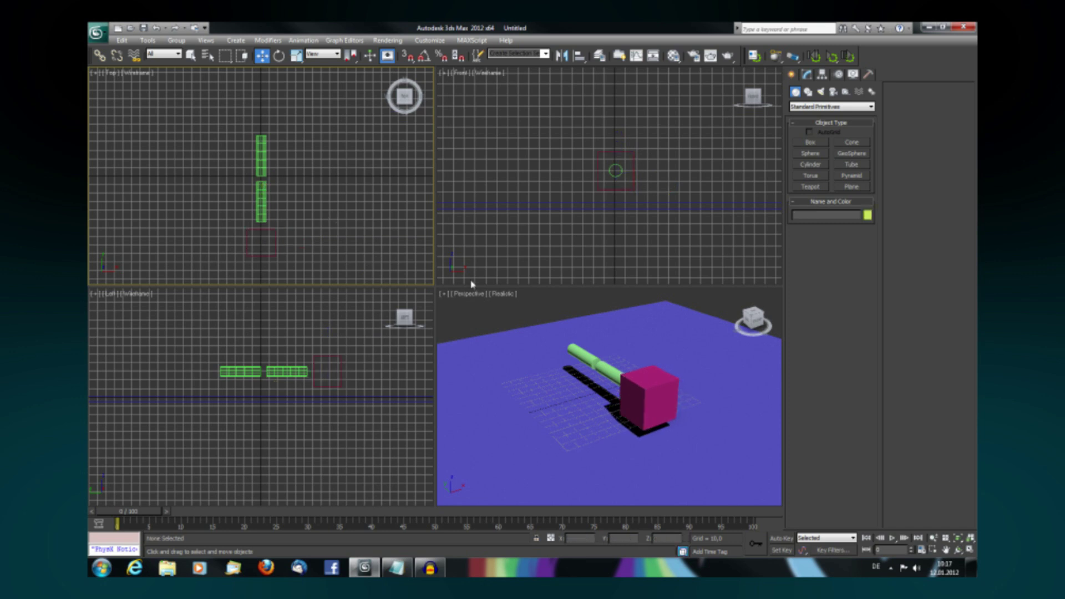
Select both cylinders together, leaving the box and the ground slab unselected
click(481, 326)
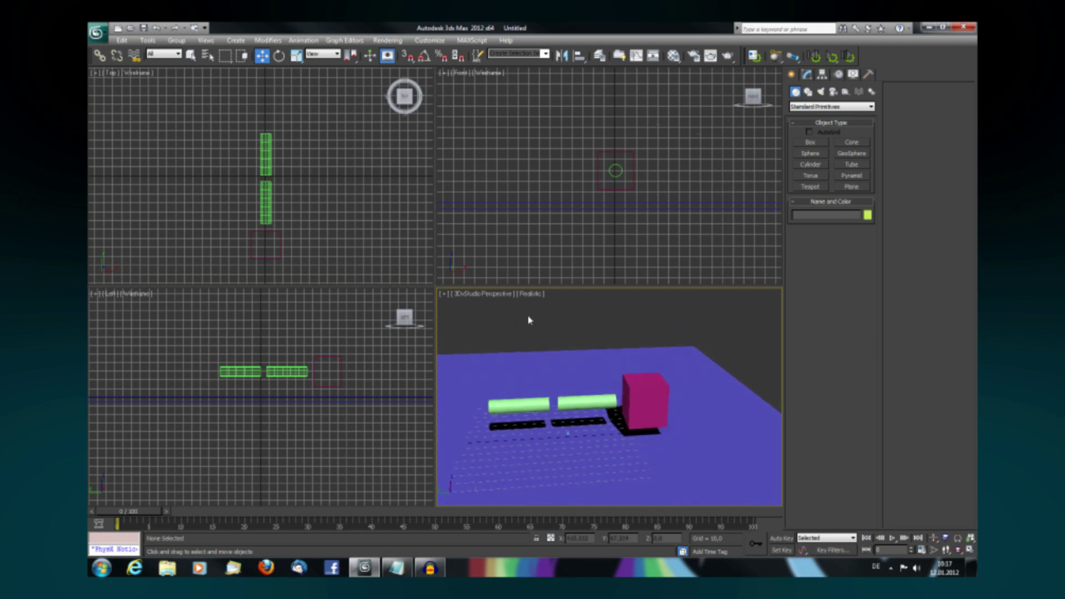
ctrl+click(580, 406)
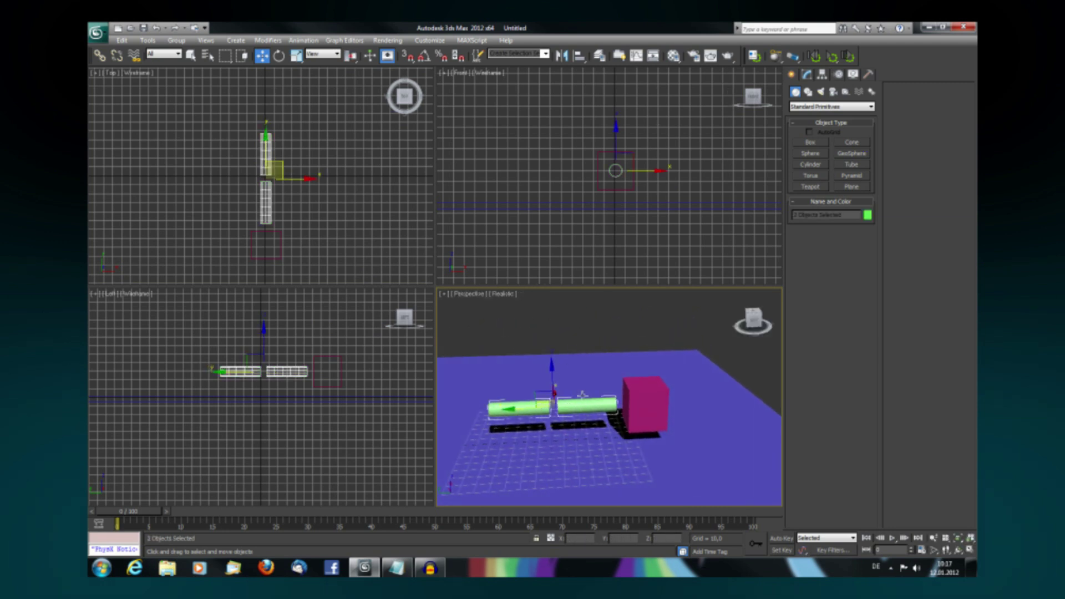
click(793, 57)
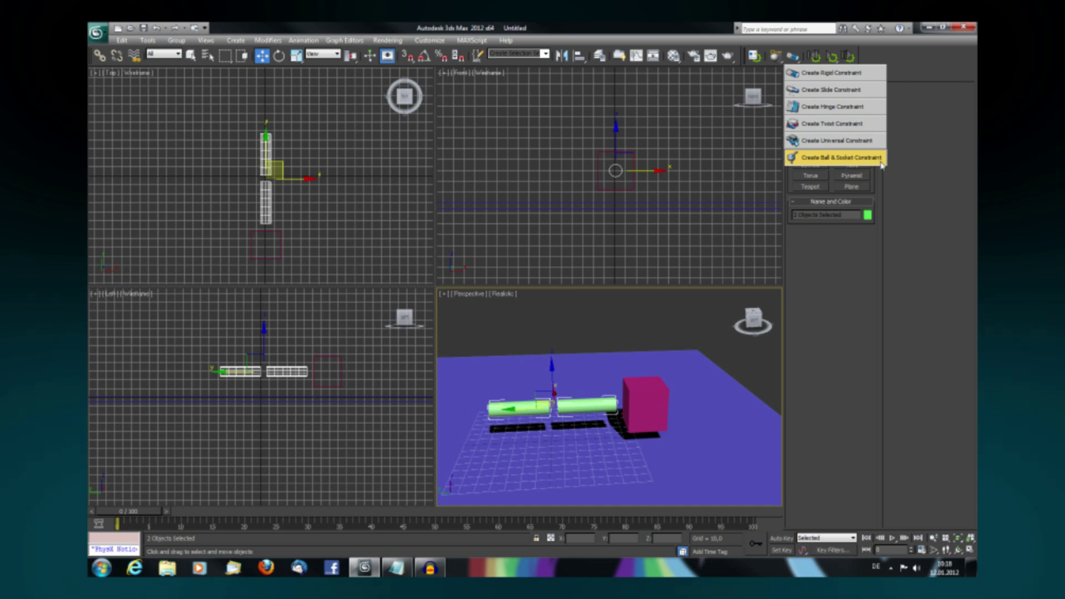
click(852, 159)
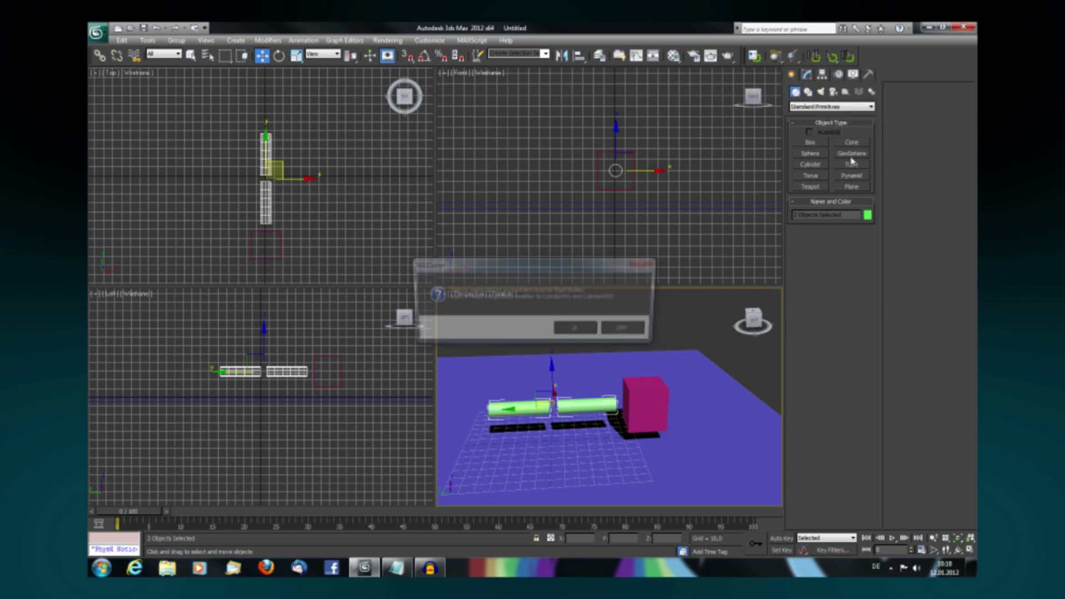
click(576, 332)
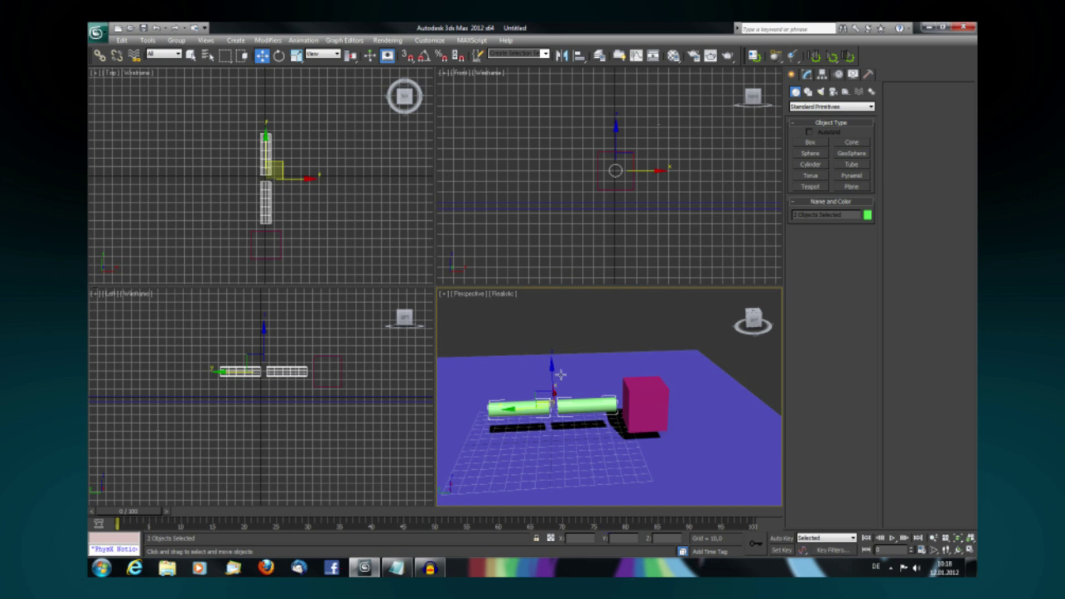
Set the two selected cylinders as dynamic rigid bodies and the red box as a kinematic rigid body
drag(776, 56, 775, 74)
click(637, 408)
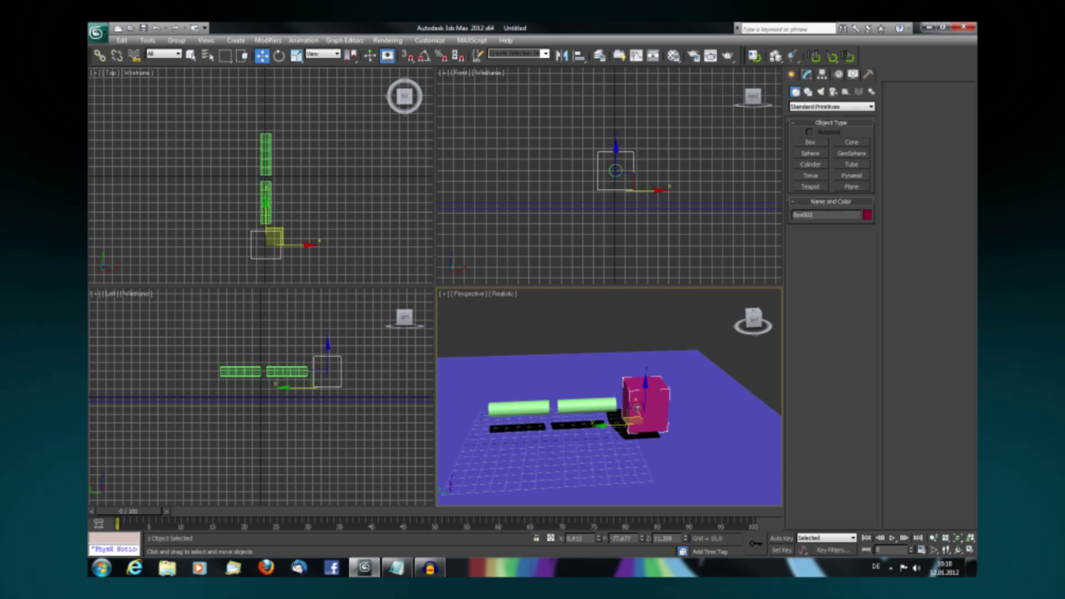
drag(776, 56, 781, 91)
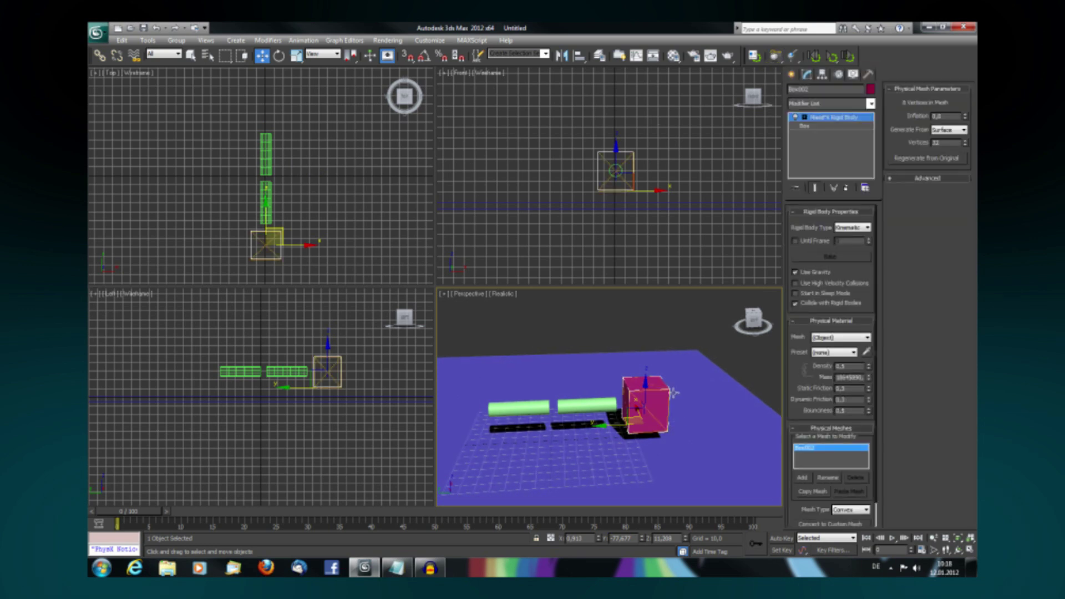
Create a Ball & Socket constraint with the cylinder nearest the box as parent and the other cylinder as child
click(559, 409)
ctrl+click(526, 409)
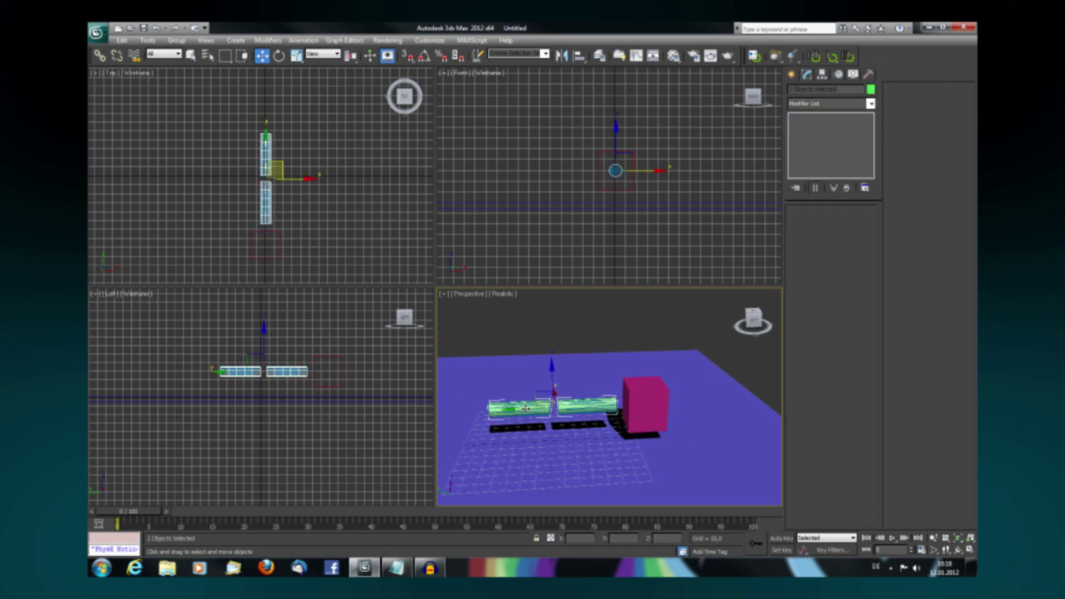
click(793, 56)
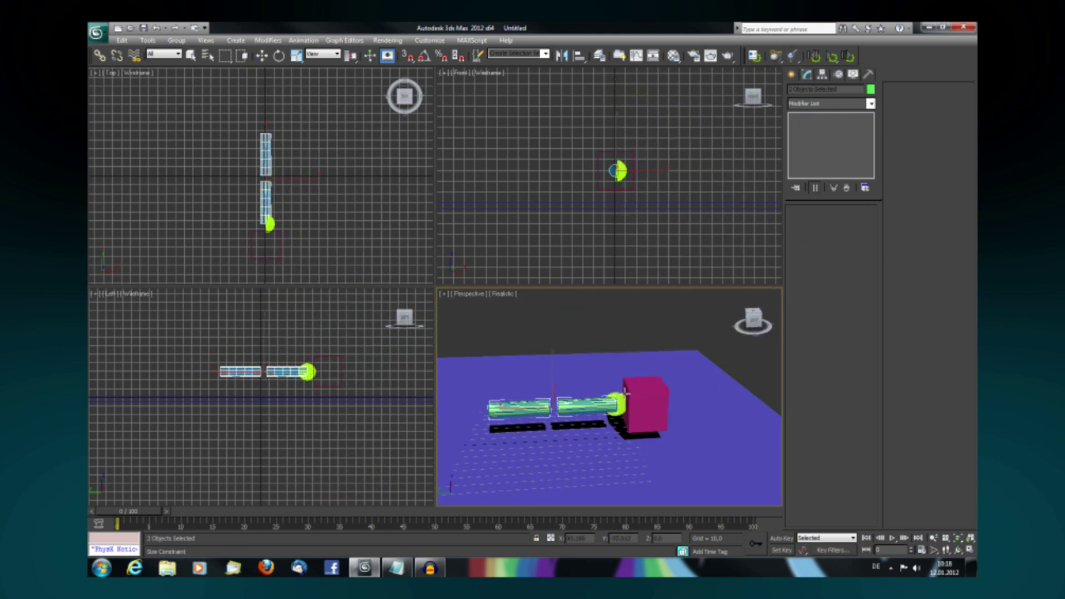
click(629, 373)
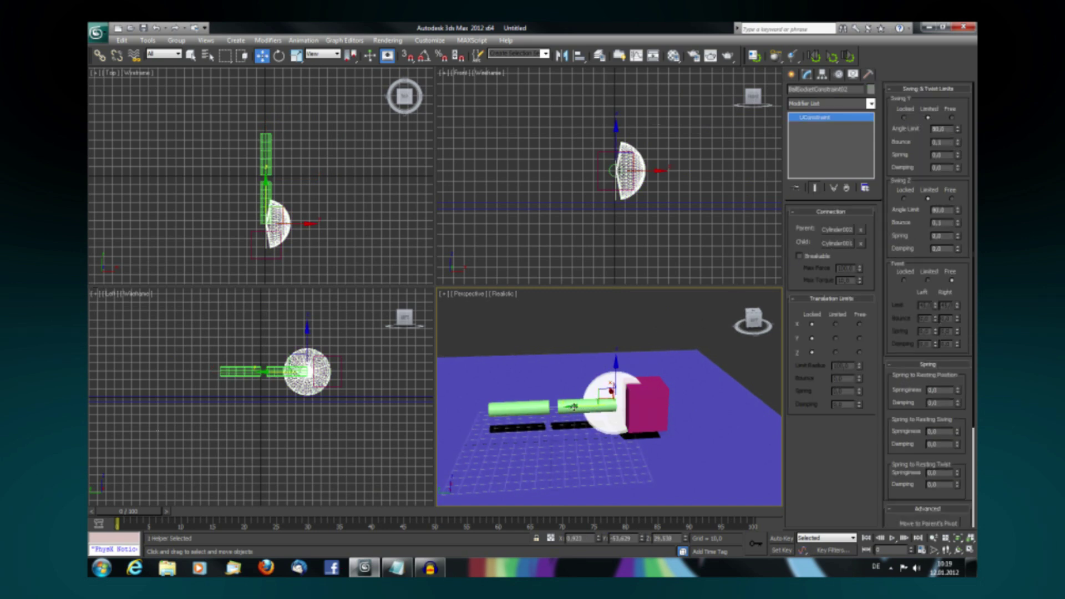
Move the Ball & Socket constraint along Y into the gap between the two cylinders and deselect it
drag(574, 407, 511, 406)
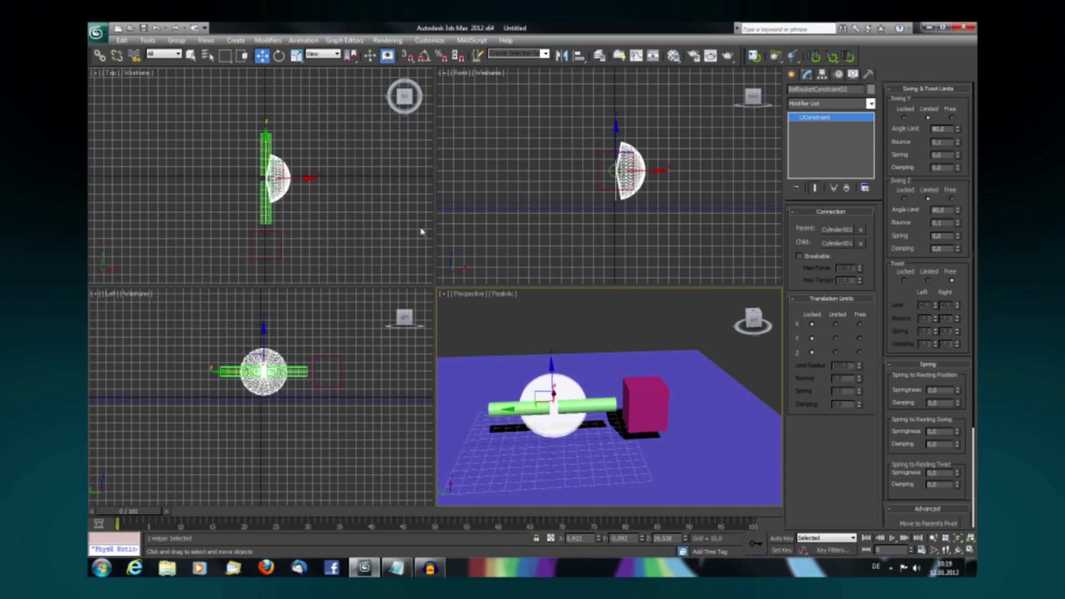
click(398, 231)
scroll(317, 222, up, 3)
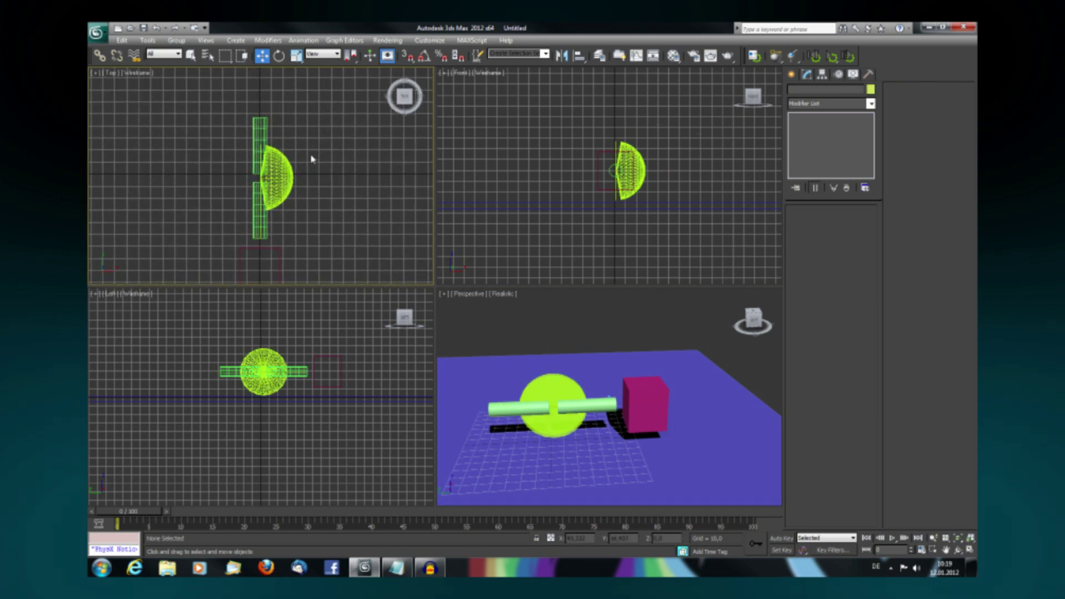
scroll(311, 160, up, 5)
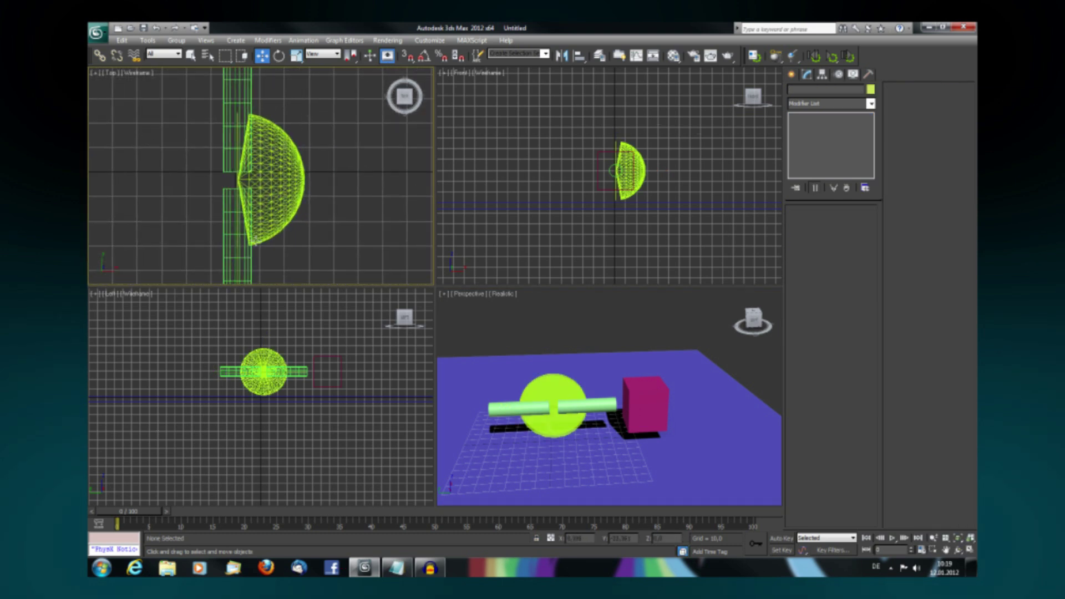
Rotate the constraint between the cylinders 90 degrees about Z with angle snap on, aligning it with the cylinders' axis
click(514, 330)
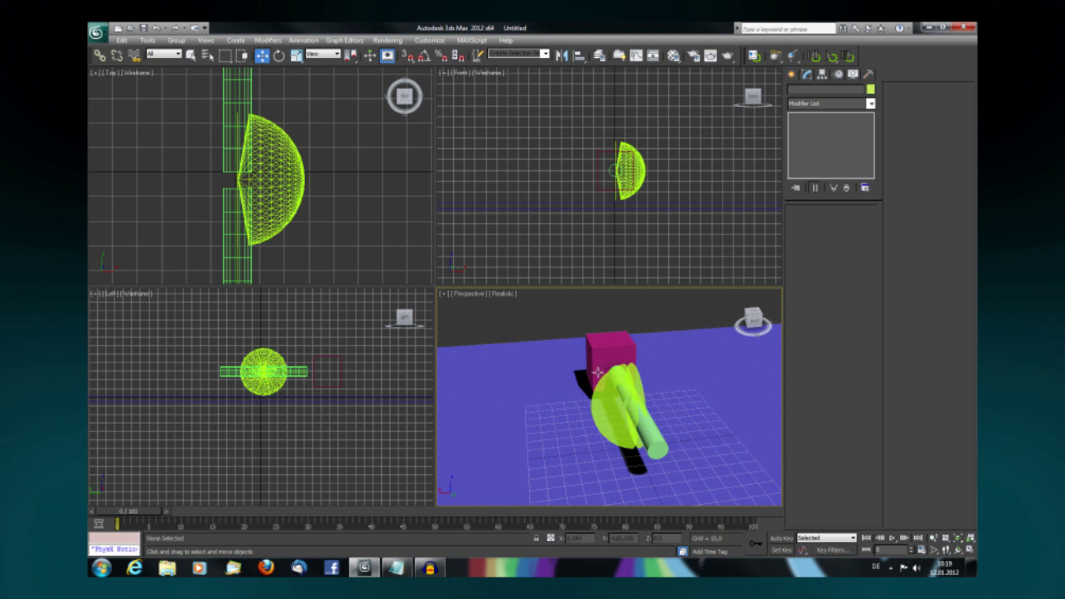
click(614, 408)
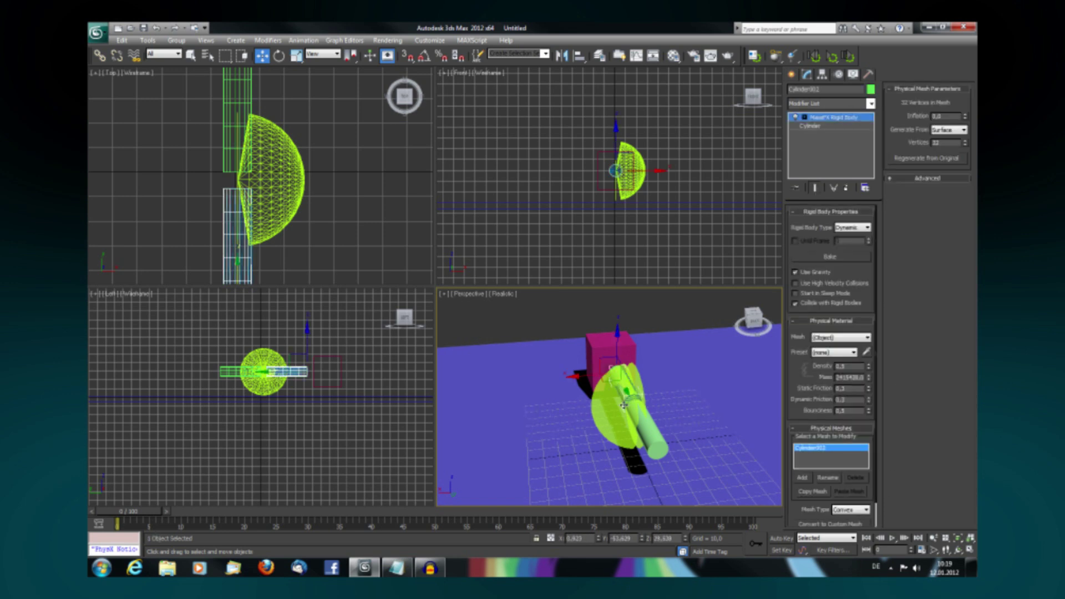
click(614, 408)
click(630, 169)
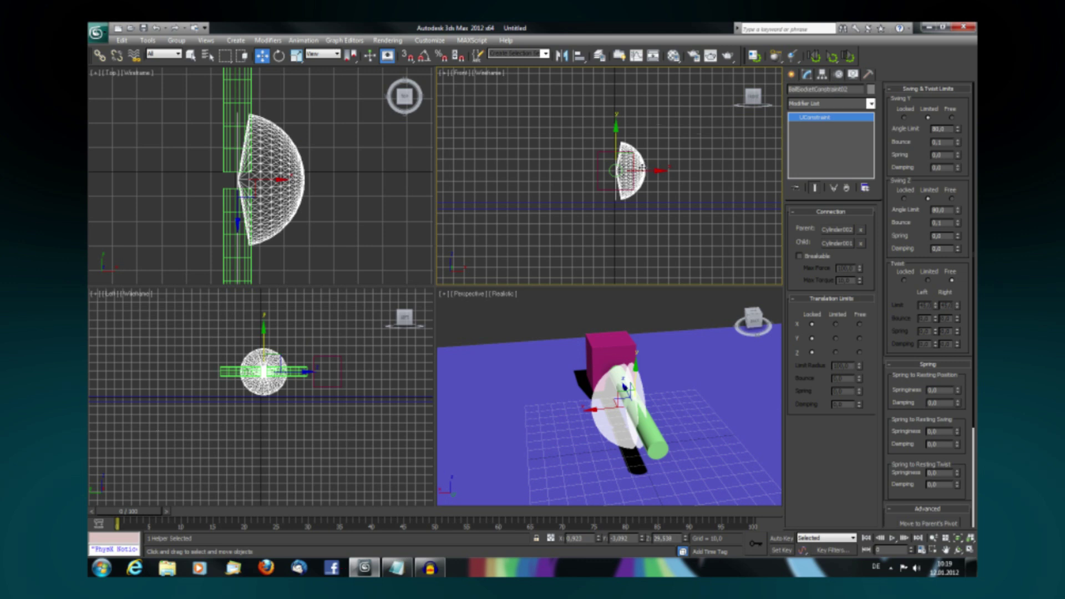
key(e)
drag(613, 421, 662, 425)
key(a)
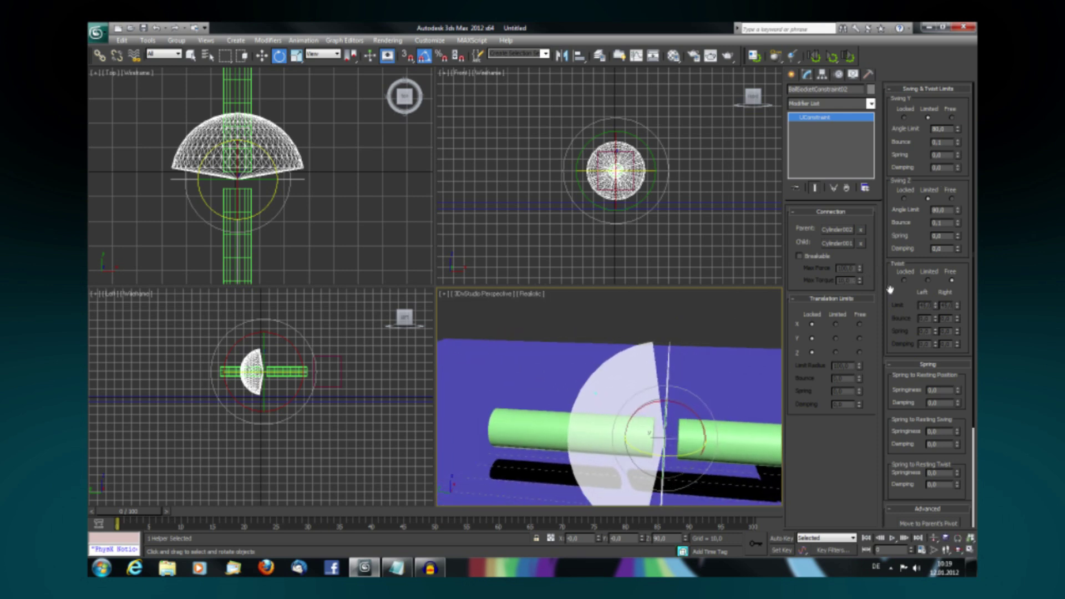
Try limiting the constraint's twist with a lower left limit and setting its Swing Z to Free
scroll(913, 292, down, 2)
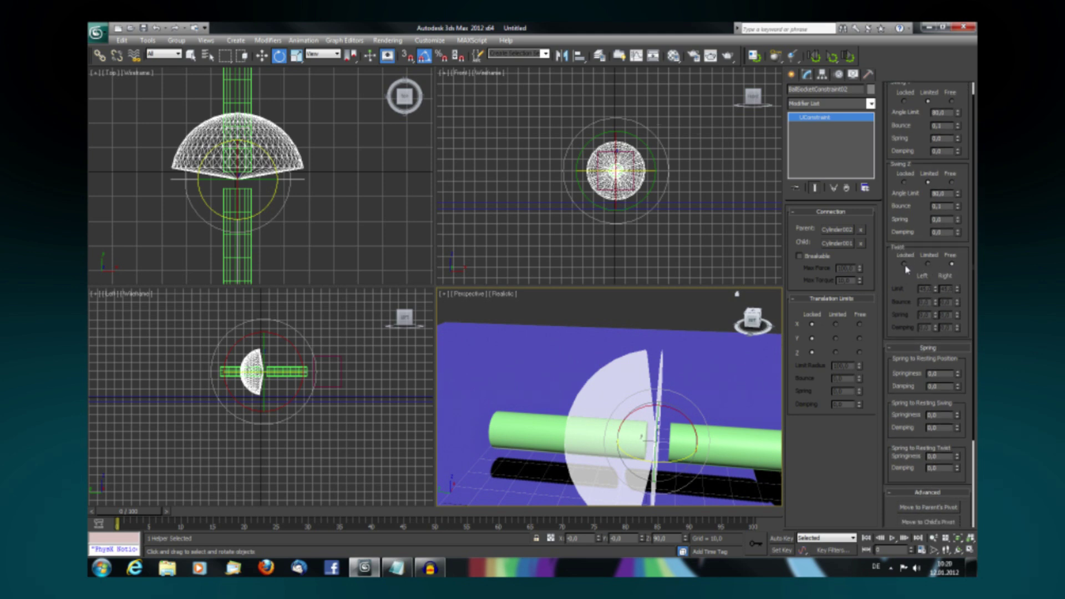
click(929, 264)
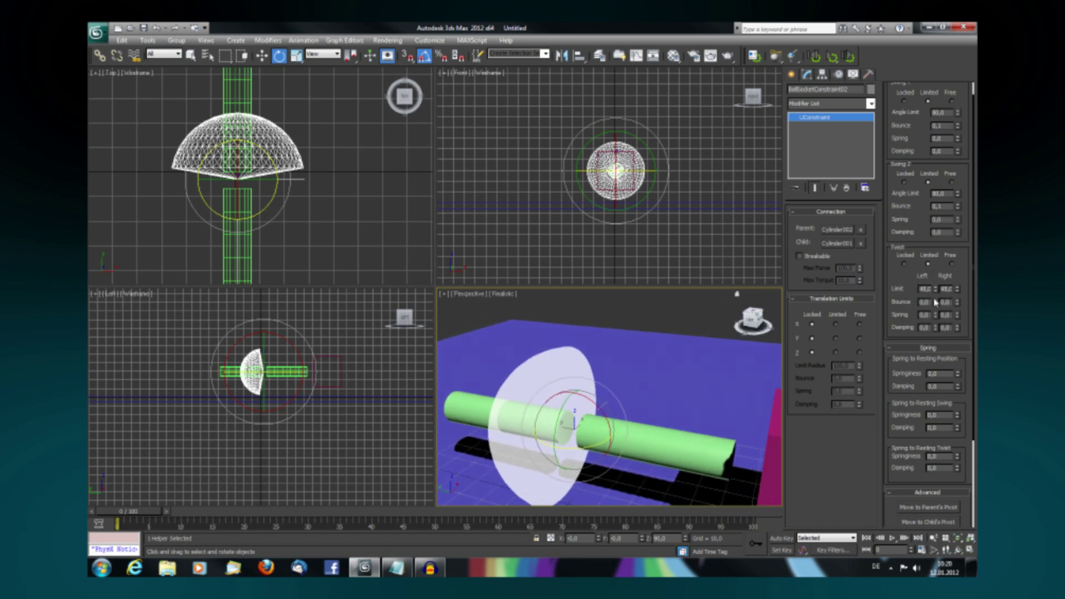
drag(935, 289, 927, 390)
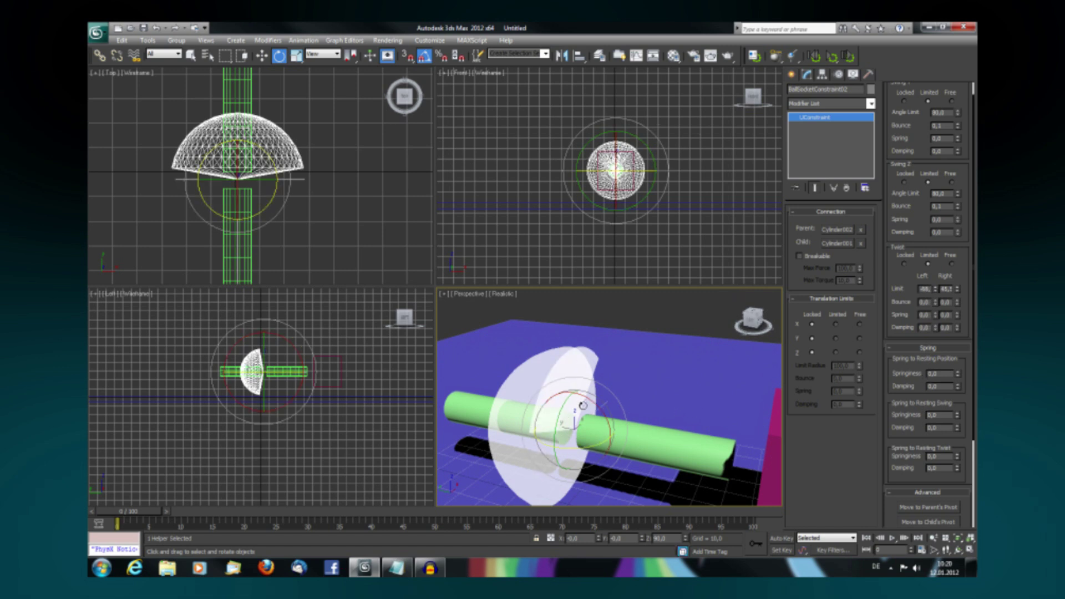
click(951, 183)
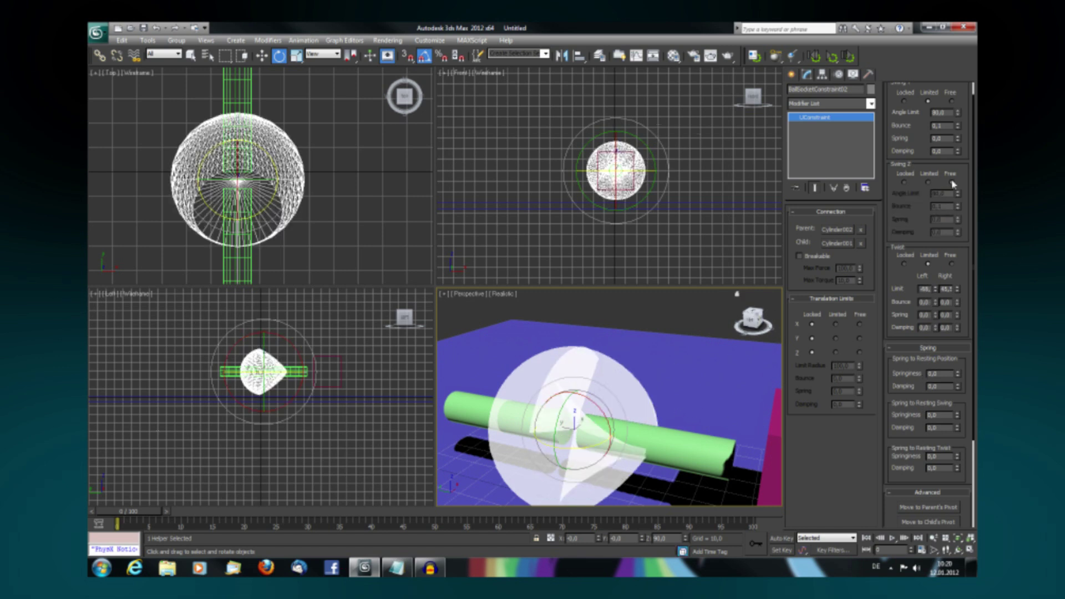
Reselect the constraint between the cylinders and restore its Swing Z to Limited and its Twist to Free
alt+middle_drag(815, 219, 685, 332)
click(639, 378)
click(640, 298)
click(656, 344)
alt+middle_drag(655, 344, 658, 402)
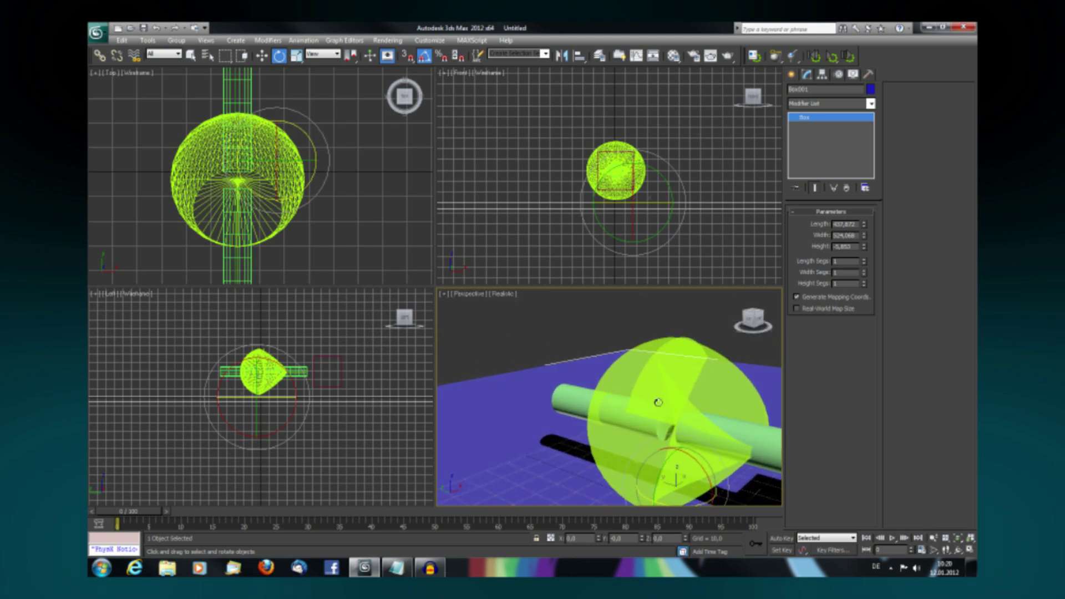
click(275, 233)
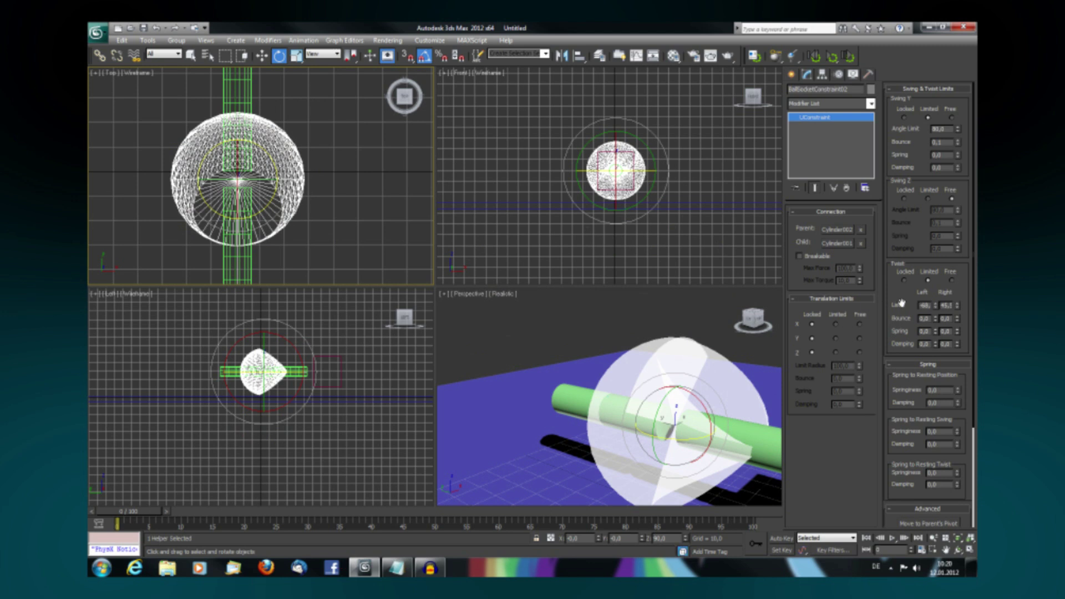
click(928, 199)
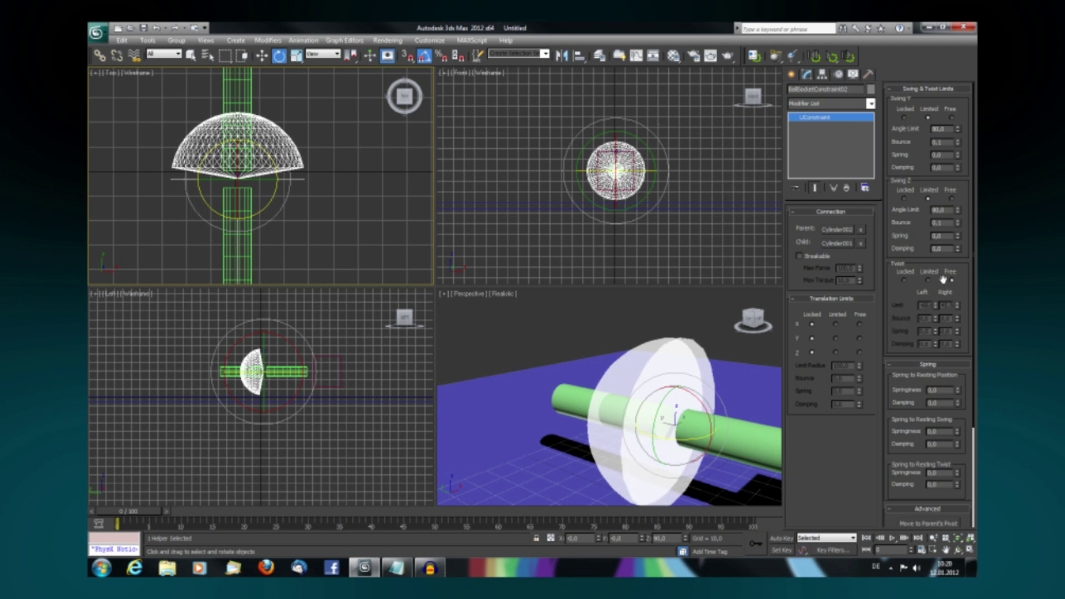
Create a second Ball & Socket constraint with the cylinder nearest the box as parent and the box as child
click(506, 334)
mouse_move(506, 334)
alt+middle_down()
mouse_move(586, 421)
mouse_move(645, 410)
alt+middle_up()
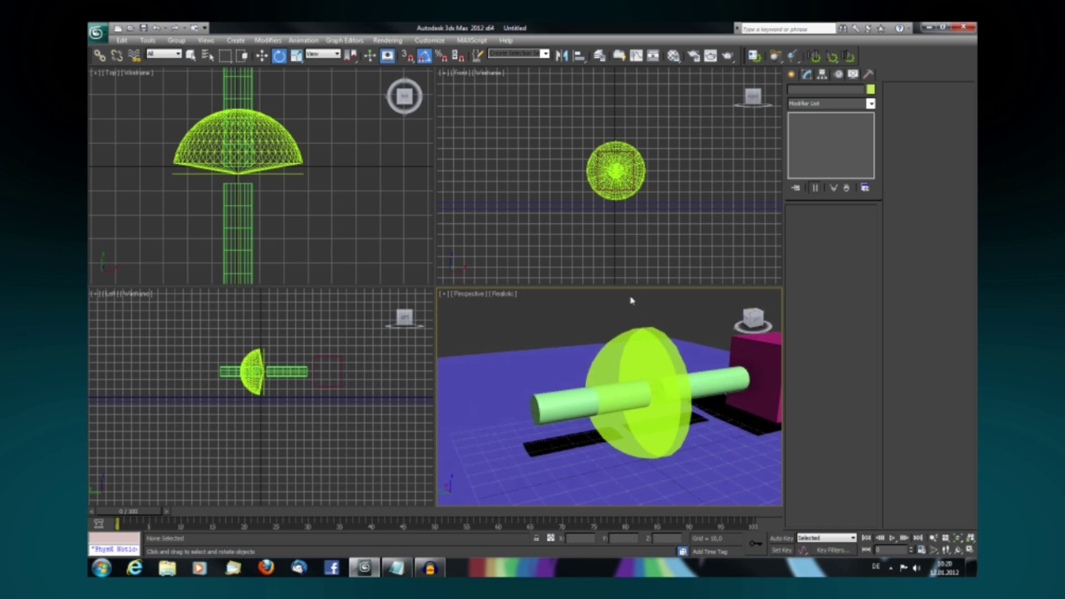
alt+middle_drag(631, 301, 615, 323)
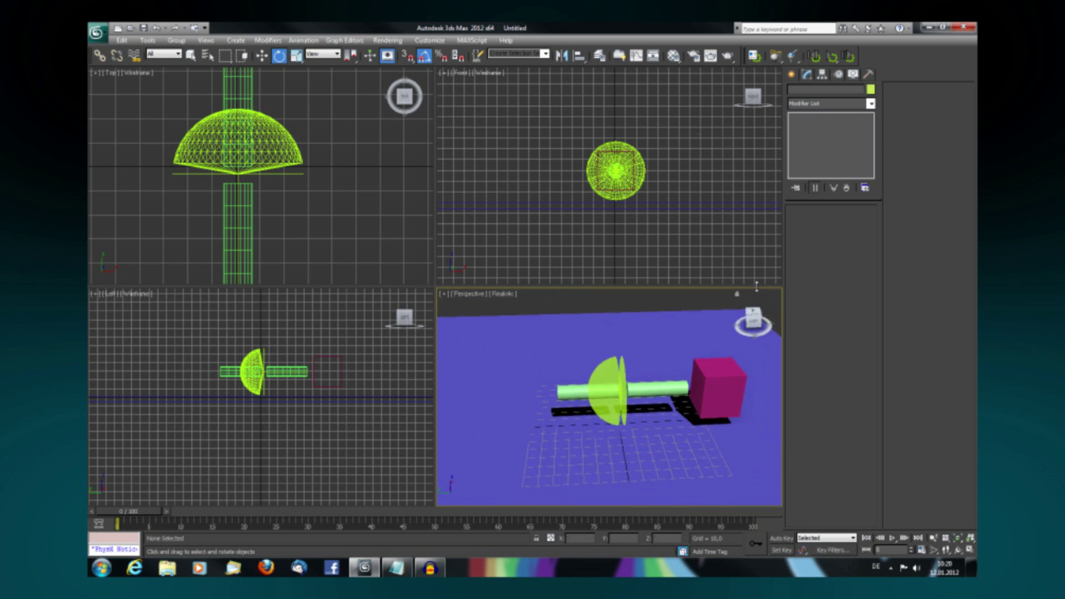
click(664, 393)
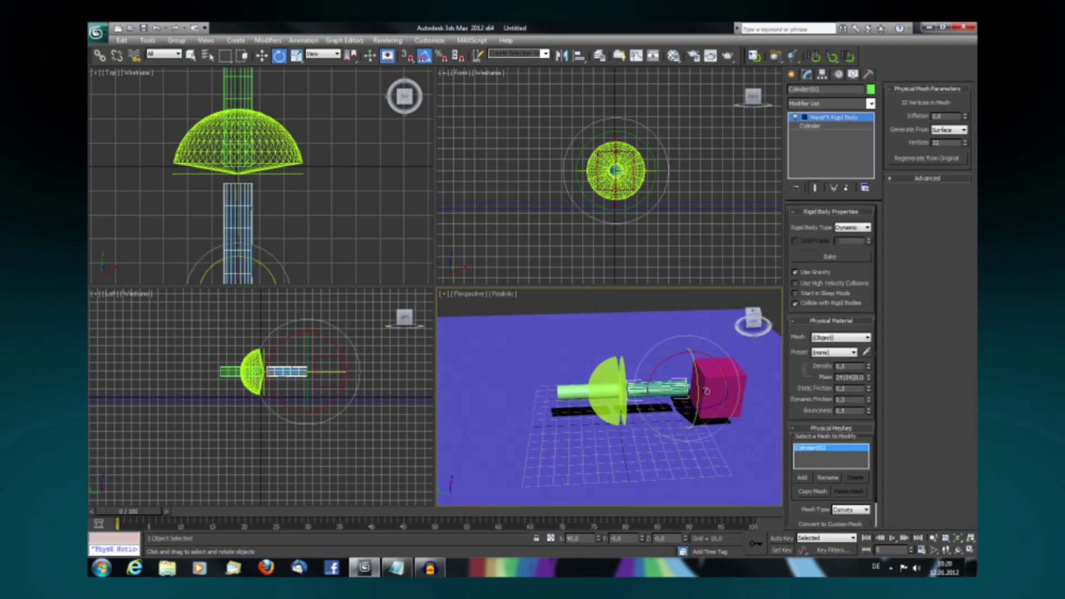
ctrl+click(741, 377)
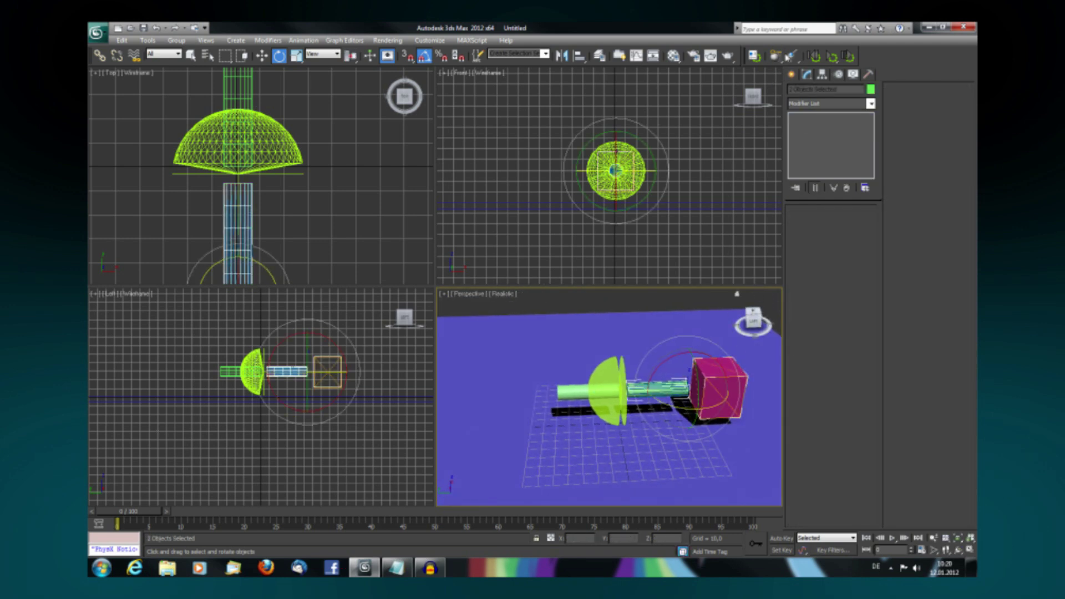
click(794, 56)
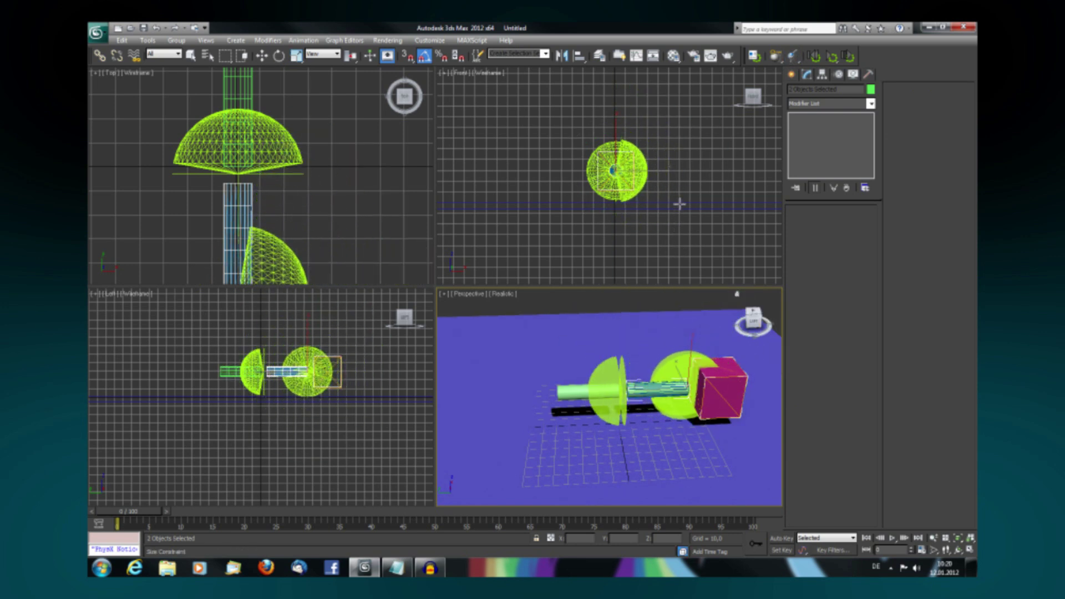
click(676, 237)
Rotate the new constraint beside the box 90 degrees about Z to match the first one, and deselect it
click(675, 403)
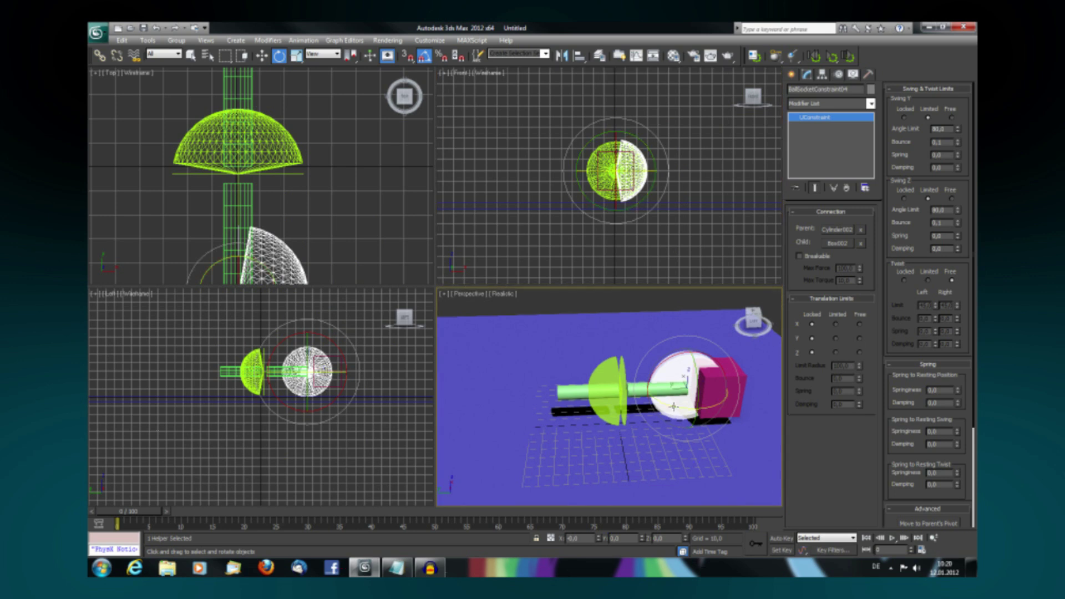
drag(673, 405, 722, 398)
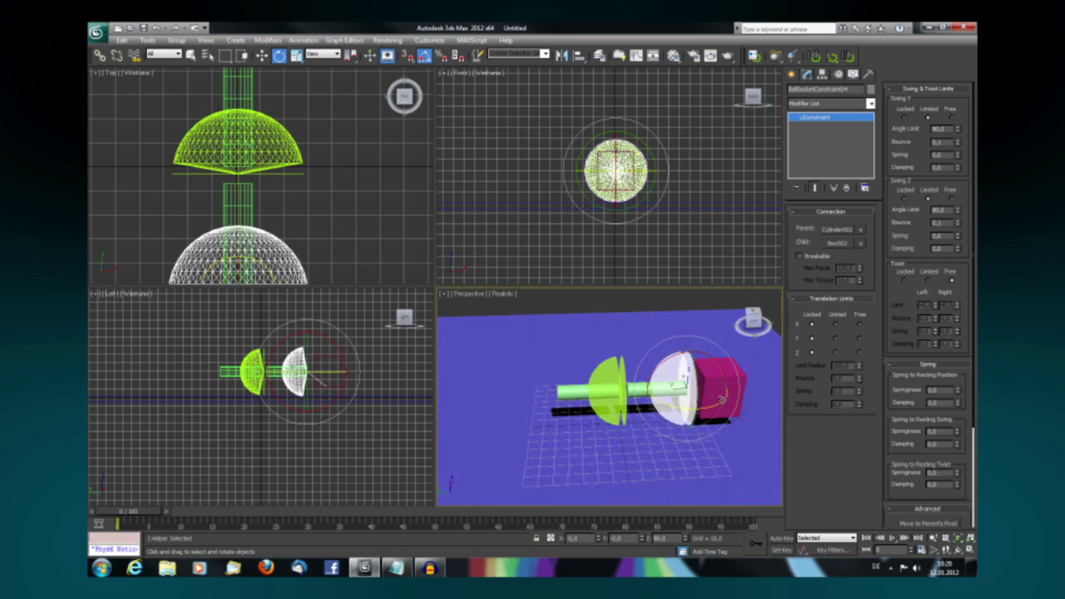
click(610, 310)
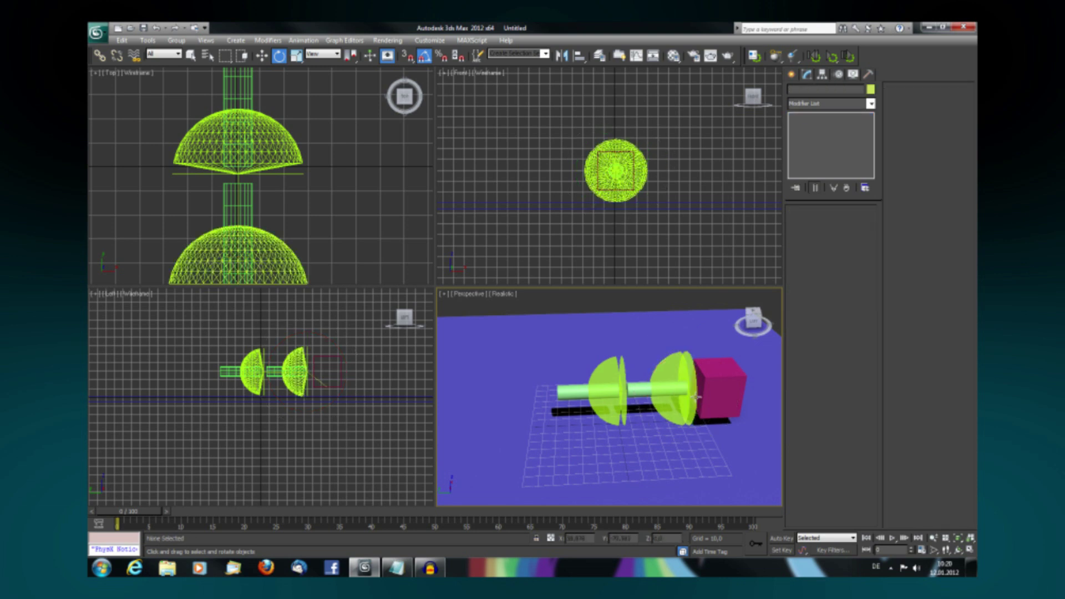
Turn on Auto Key for the kinematic box and key a rotation about its vertical axis at frame 55
click(718, 388)
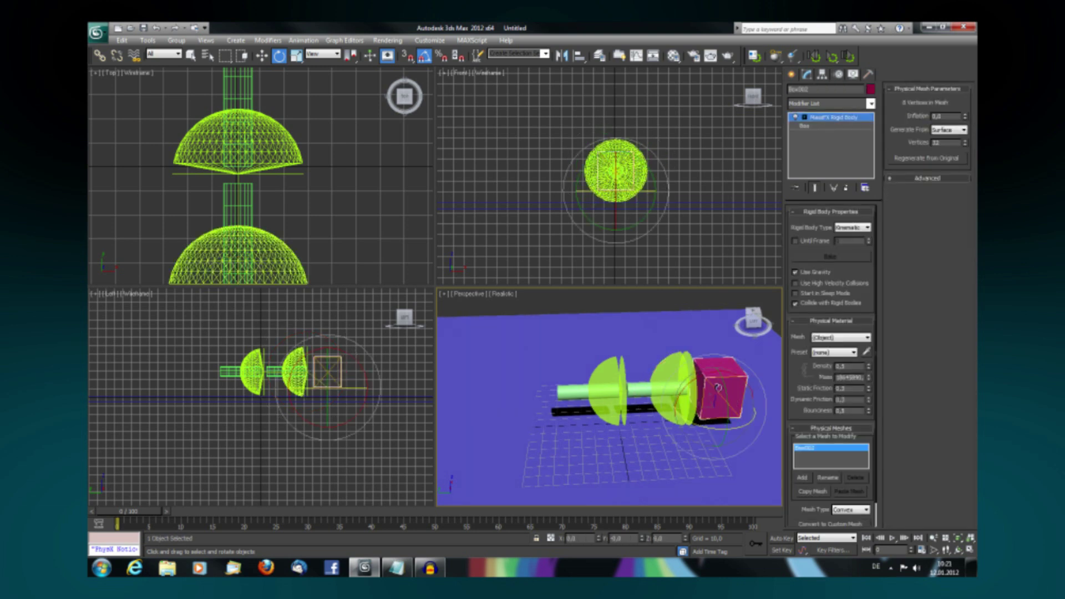
alt+middle_drag(713, 499, 601, 491)
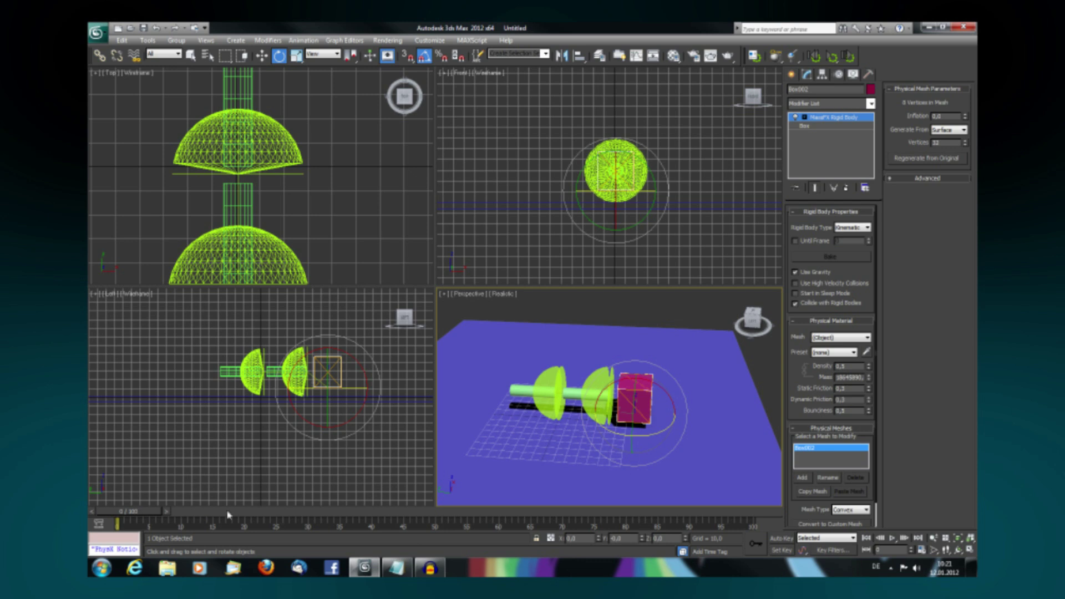
click(778, 541)
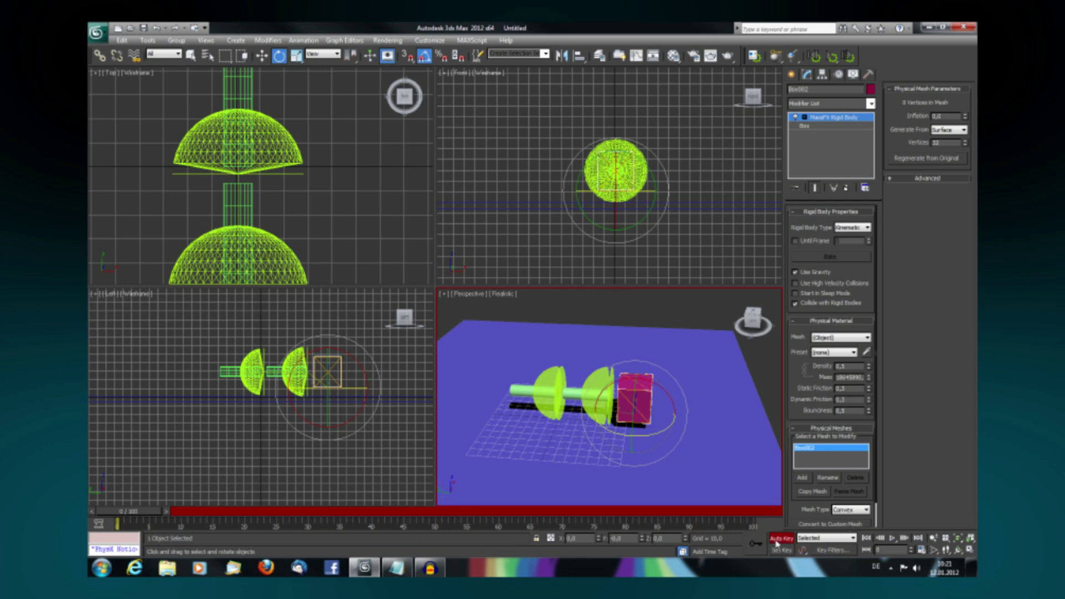
drag(146, 514, 469, 521)
key(e)
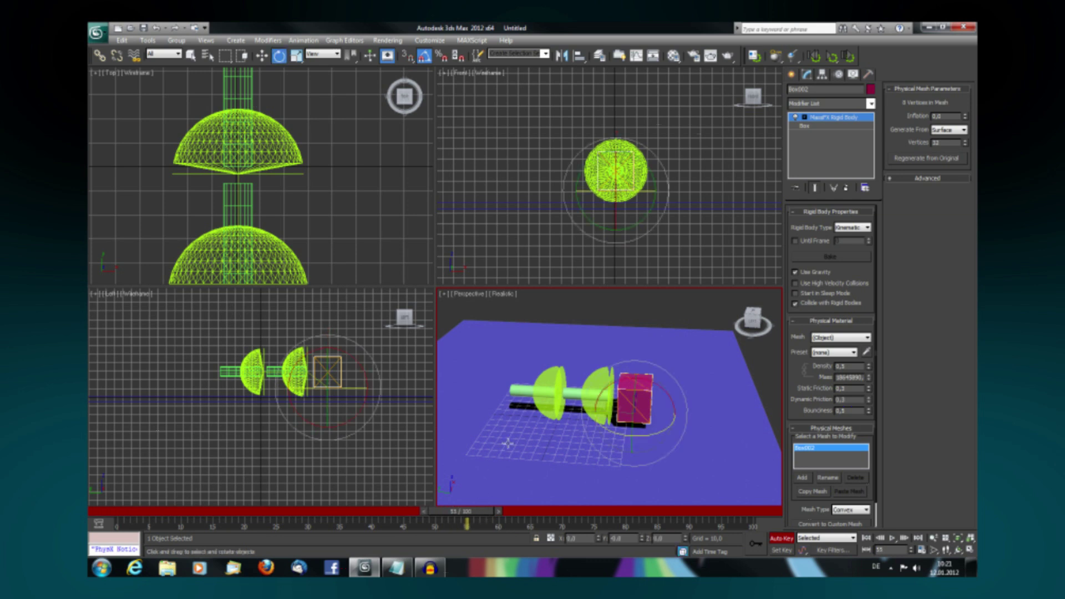
drag(608, 428, 632, 442)
Key a further rotation of the box about its vertical axis at frame 90
drag(481, 519, 700, 517)
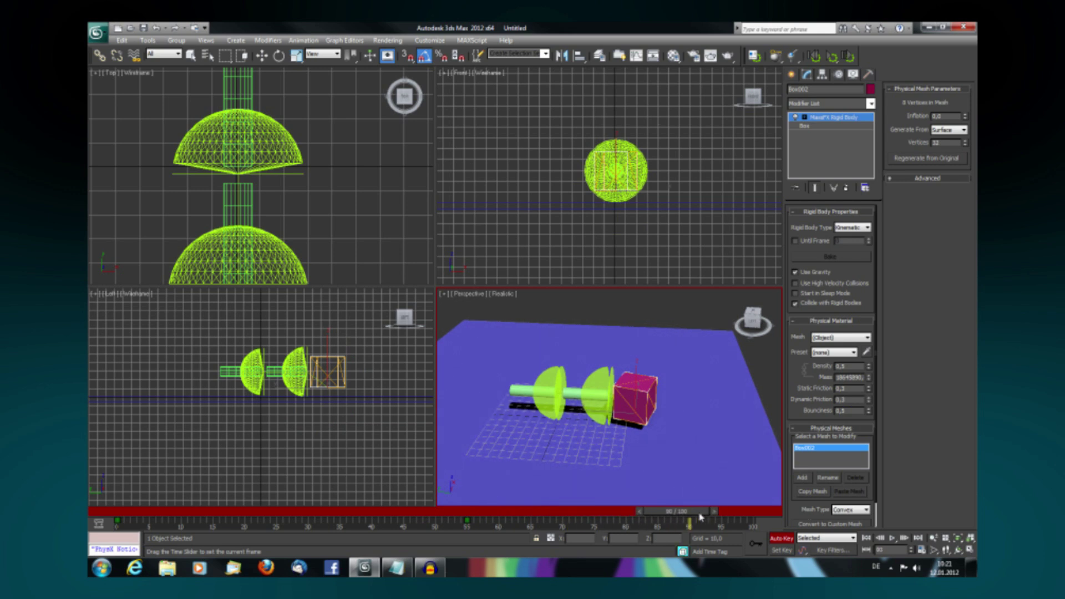
key(e)
drag(646, 436, 540, 391)
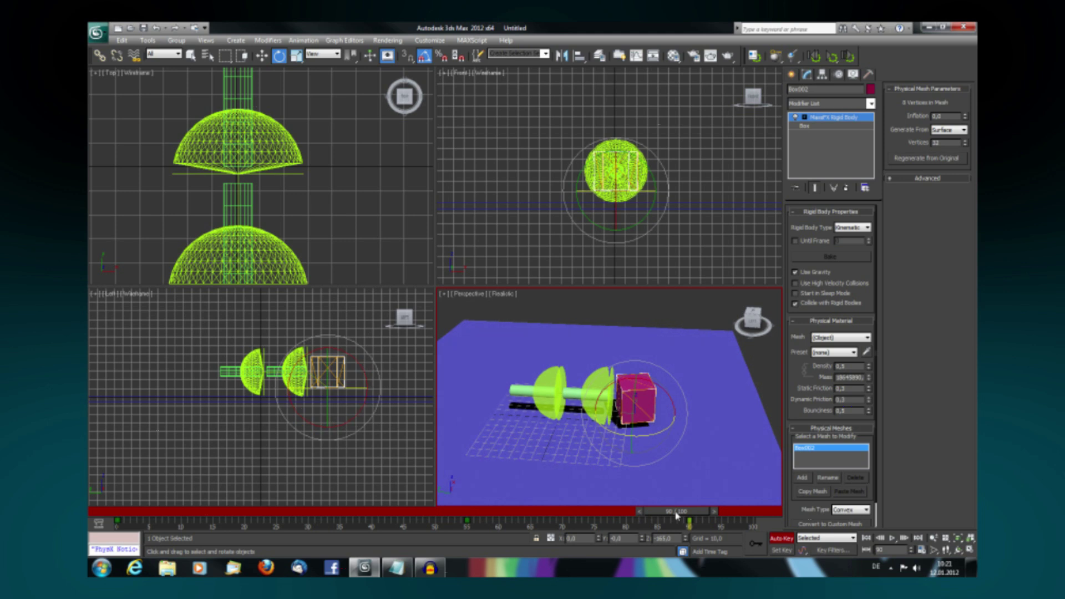
Key the box's position at about X 91 near frame 24 and about X -91 at frame 74
key(w)
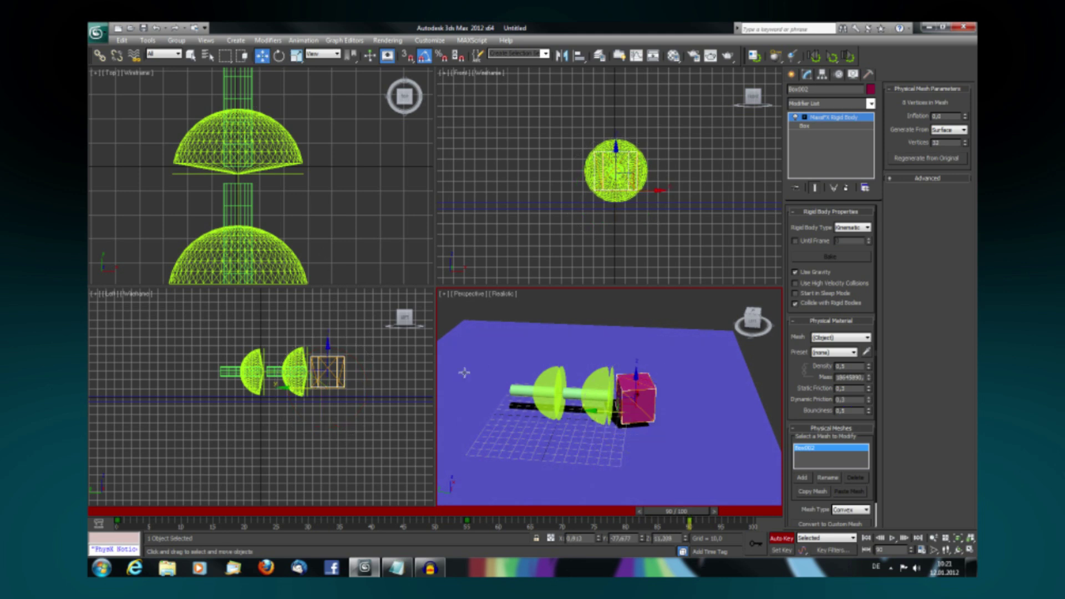
drag(687, 506, 282, 499)
key(w)
drag(629, 408, 532, 363)
drag(285, 511, 590, 509)
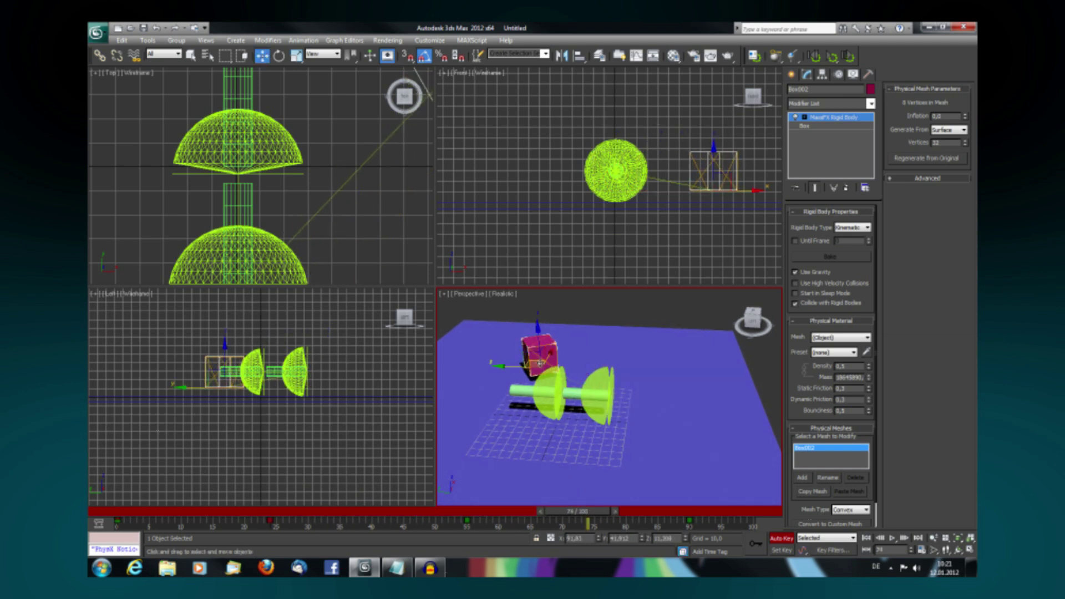
drag(539, 361, 497, 444)
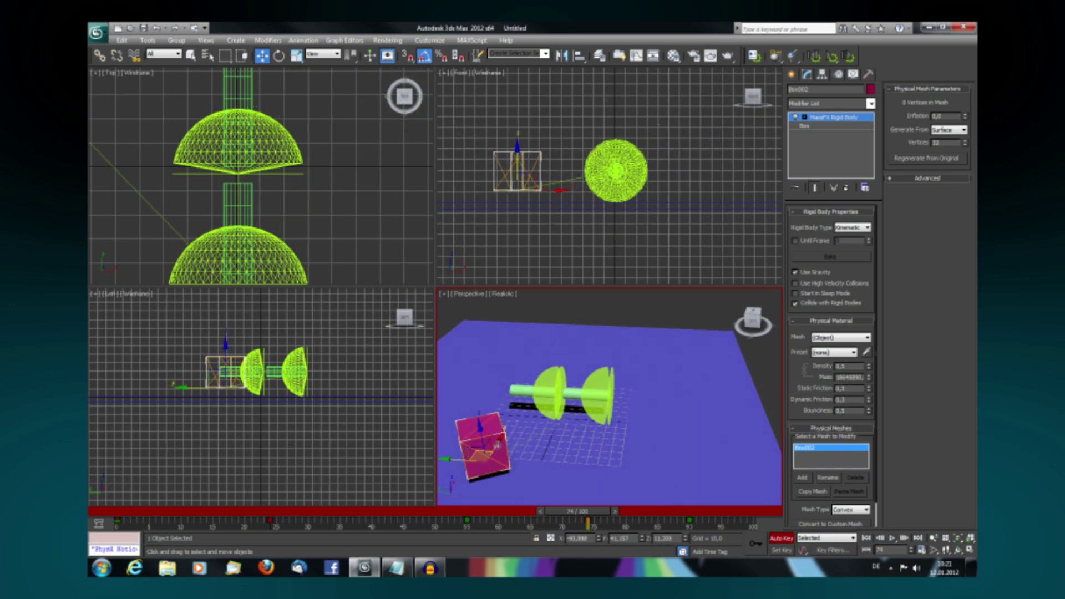
Return to the first frame and run the MassFX simulation to see how the animated box drives the cylinders
drag(581, 516, 117, 516)
key(w)
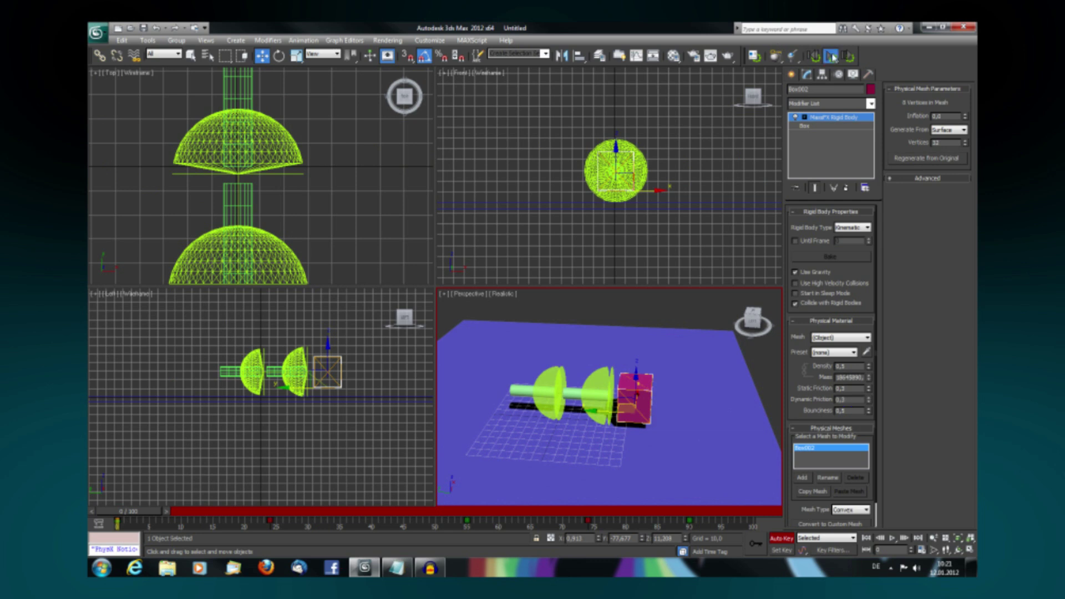
click(834, 59)
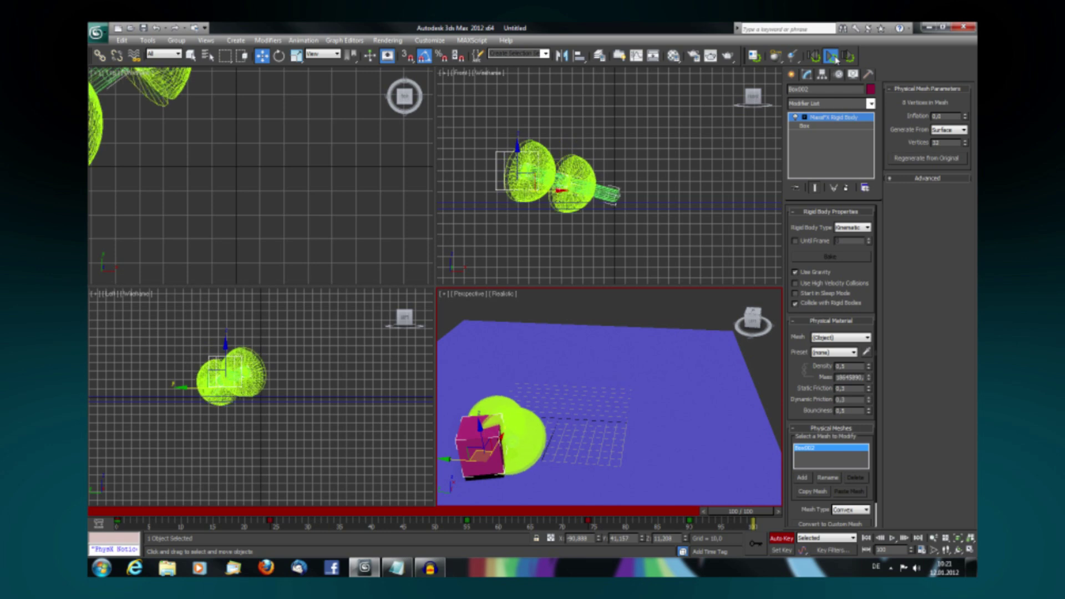
Make the large ground box a static rigid body and turn off Auto Key
click(642, 401)
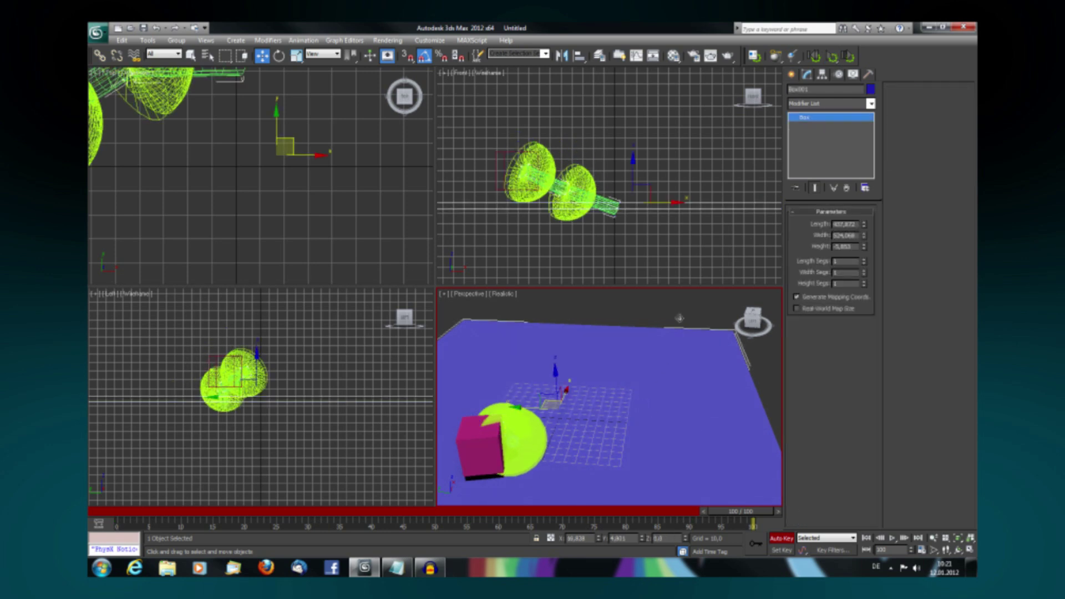
drag(775, 55, 798, 109)
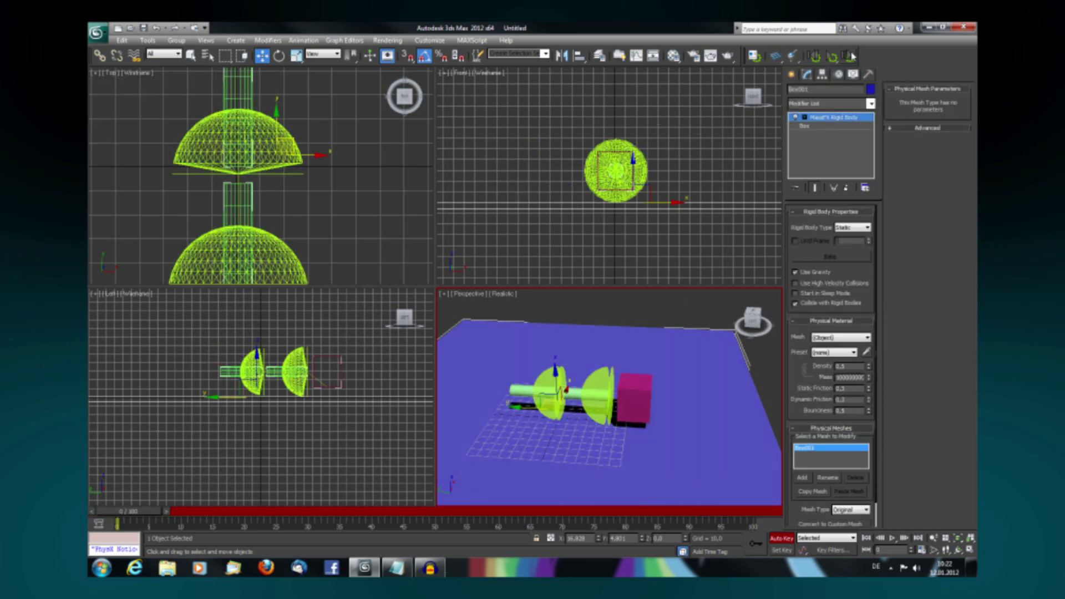
click(782, 539)
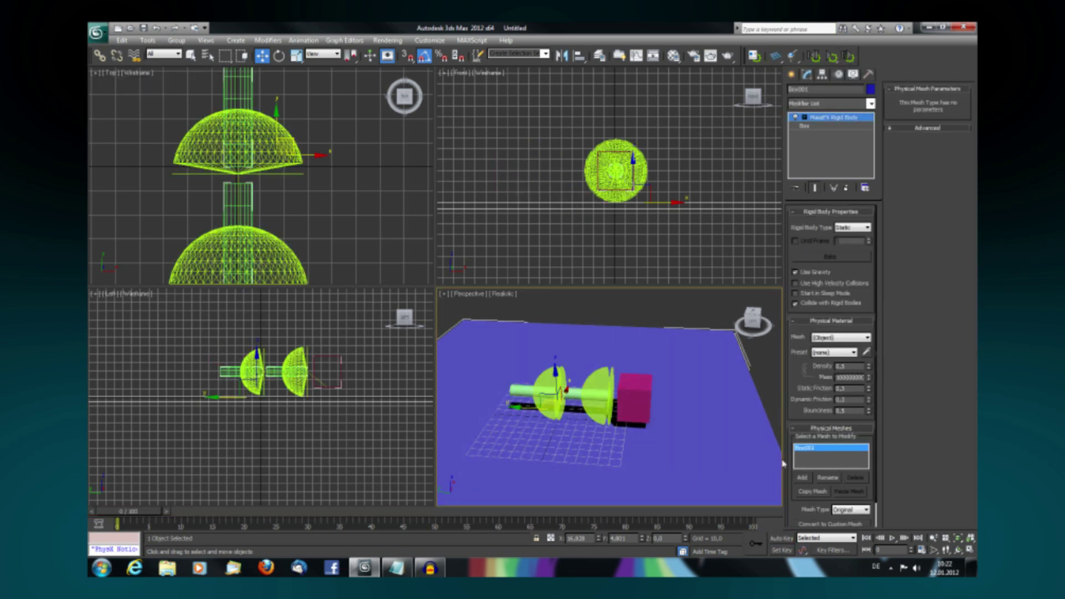
Run the simulation with the static ground, stop it and return to frame 0
click(833, 57)
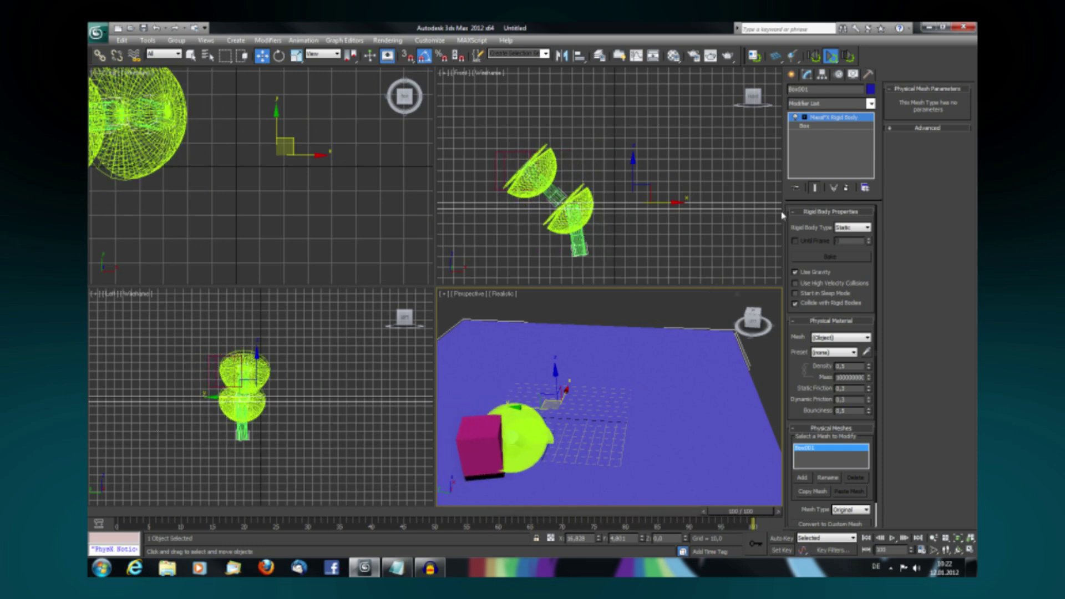
click(831, 56)
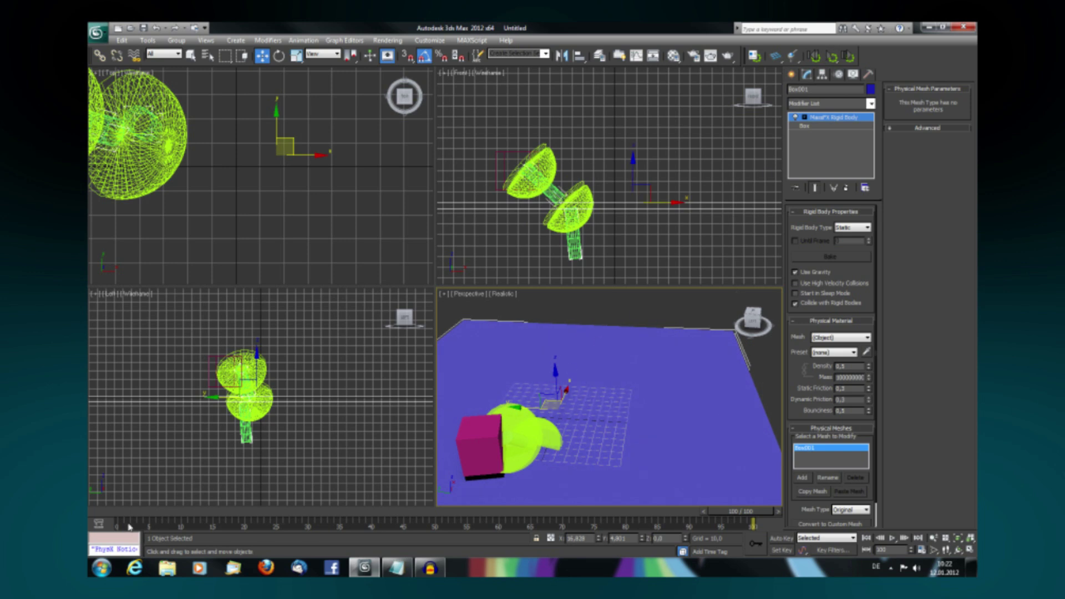
drag(738, 511, 102, 513)
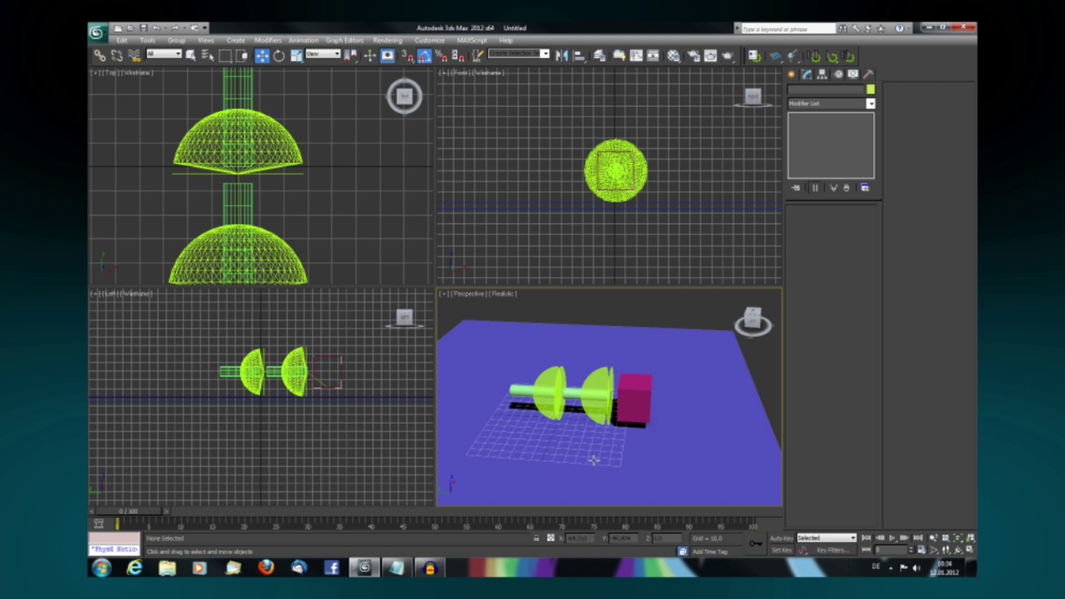
Swap the connections of the constraint beside the box, making the box its parent and the nearest cylinder its child
click(602, 380)
click(602, 380)
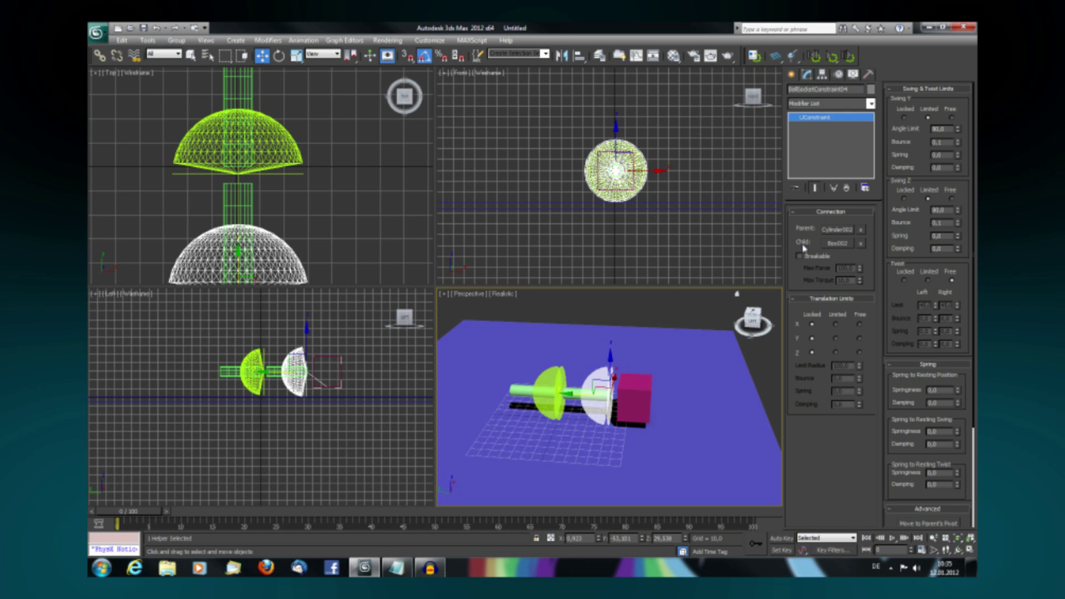
click(860, 229)
click(838, 230)
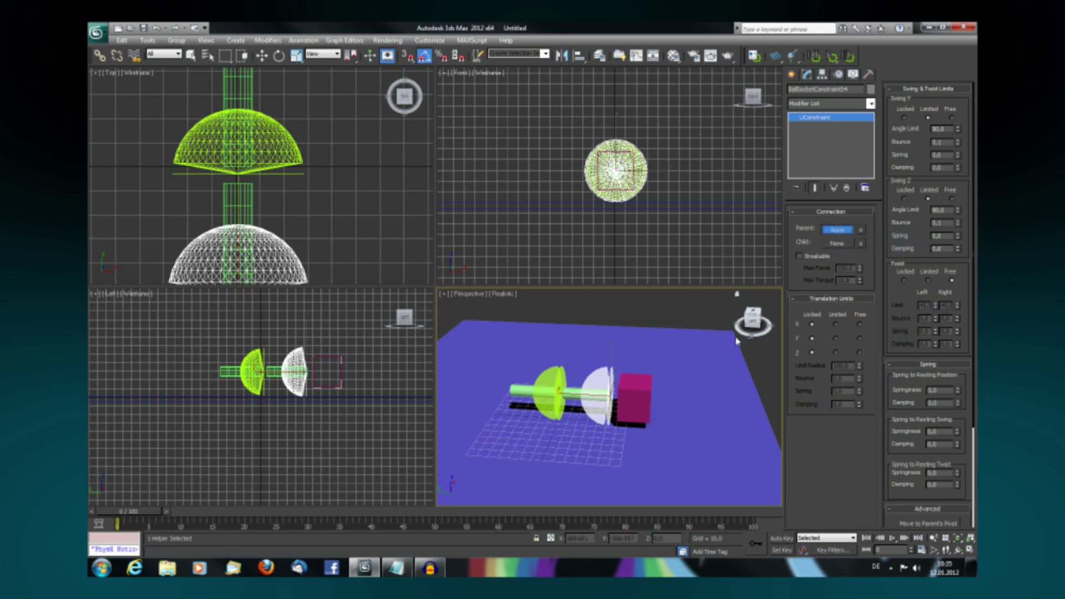
click(643, 393)
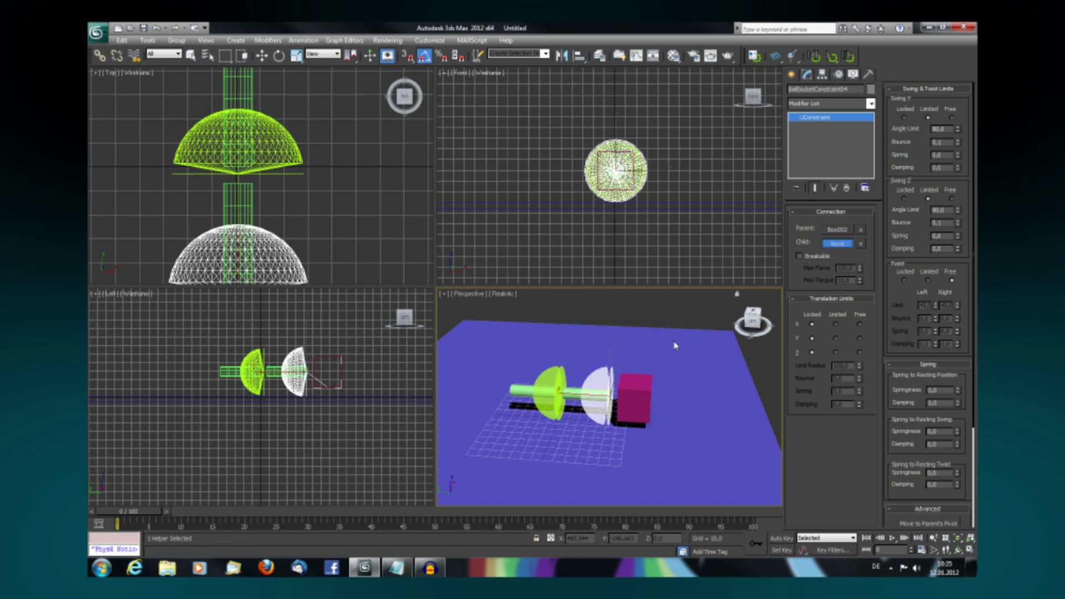
click(571, 394)
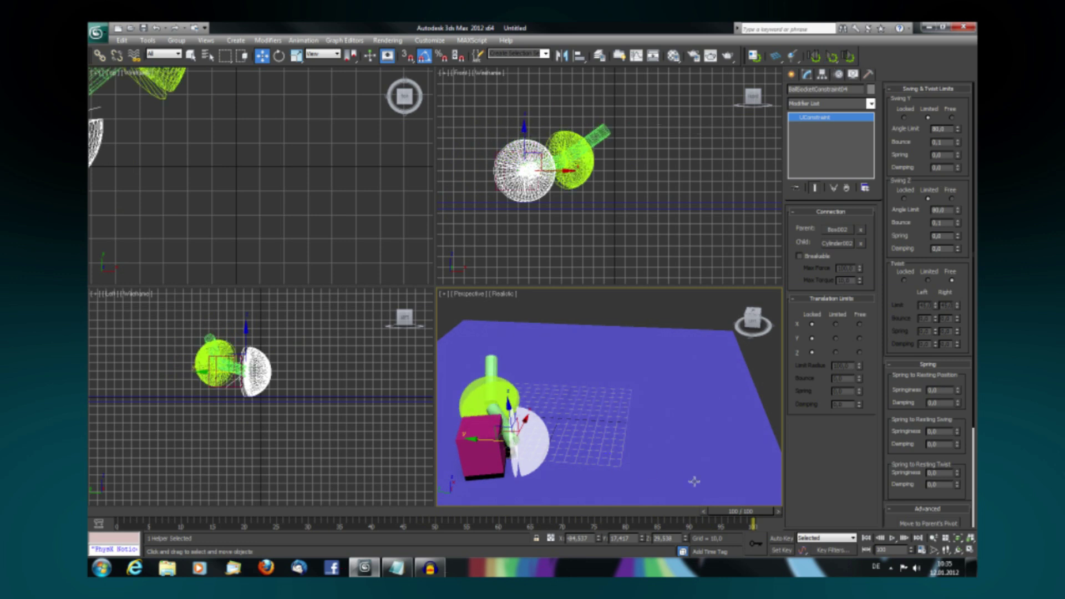
Move the constraint beside the box along its Y axis toward the box, to about Y -61
drag(746, 515, 98, 523)
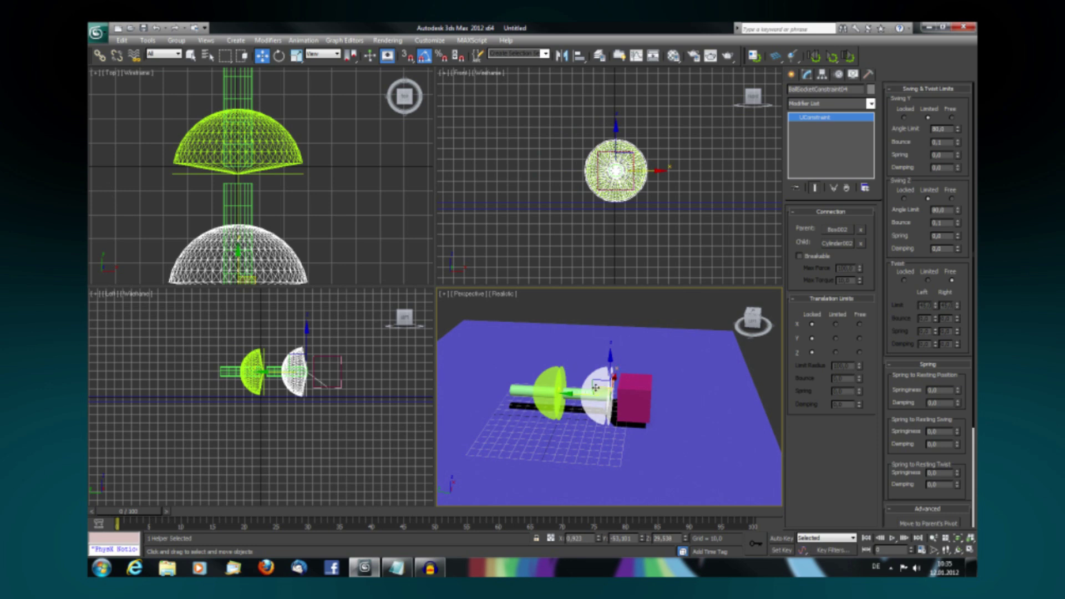
scroll(595, 387, up, 5)
scroll(595, 388, up, 8)
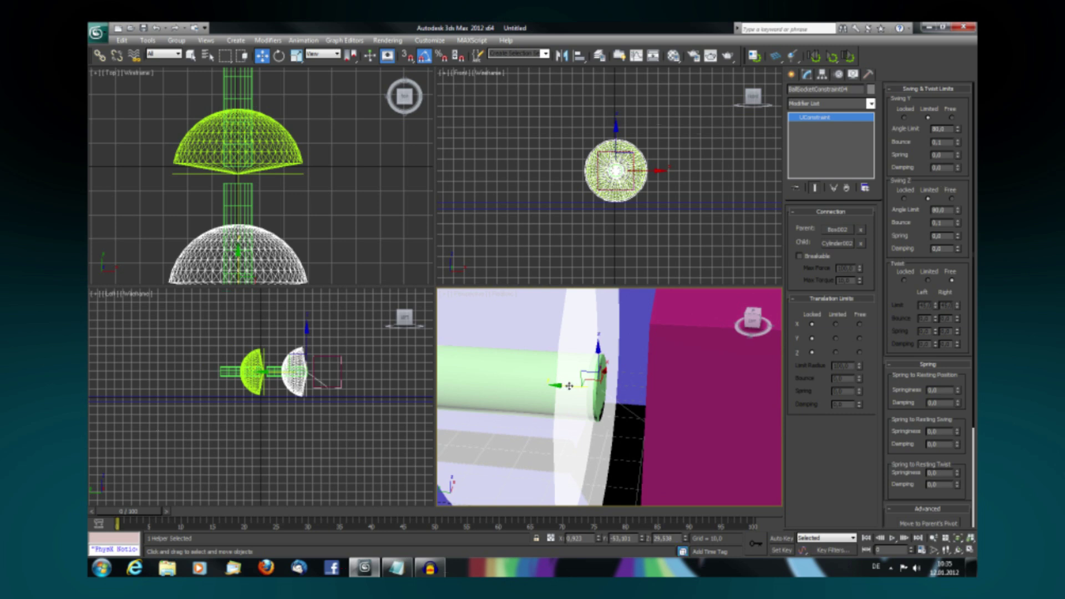
drag(558, 385, 606, 375)
scroll(607, 375, down, 10)
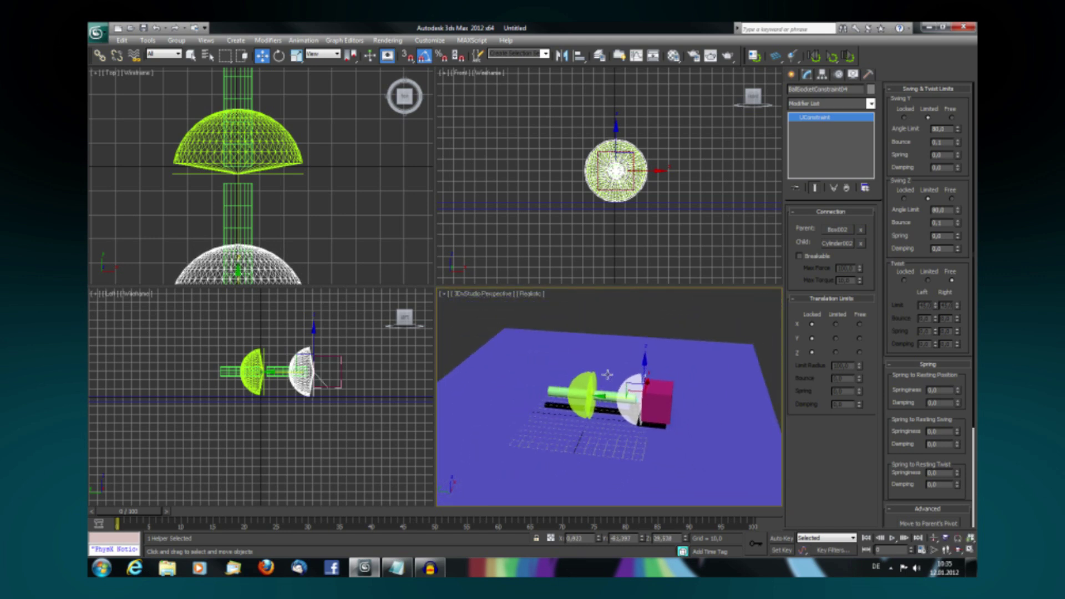
scroll(608, 373, up, 5)
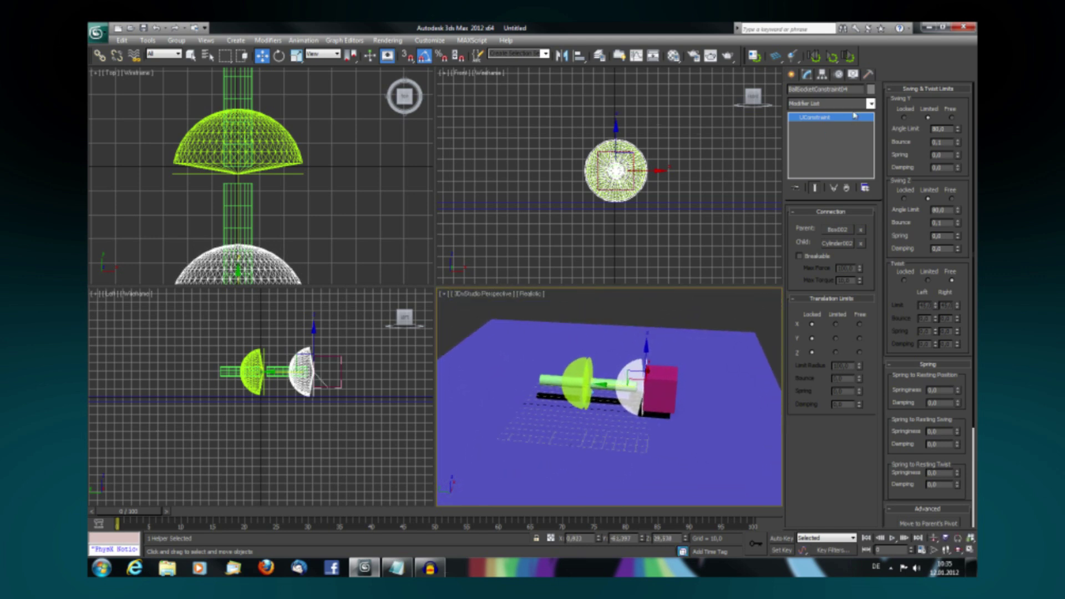
Simulate the chain with the repositioned constraint, stop playback and go back to frame 0
click(832, 58)
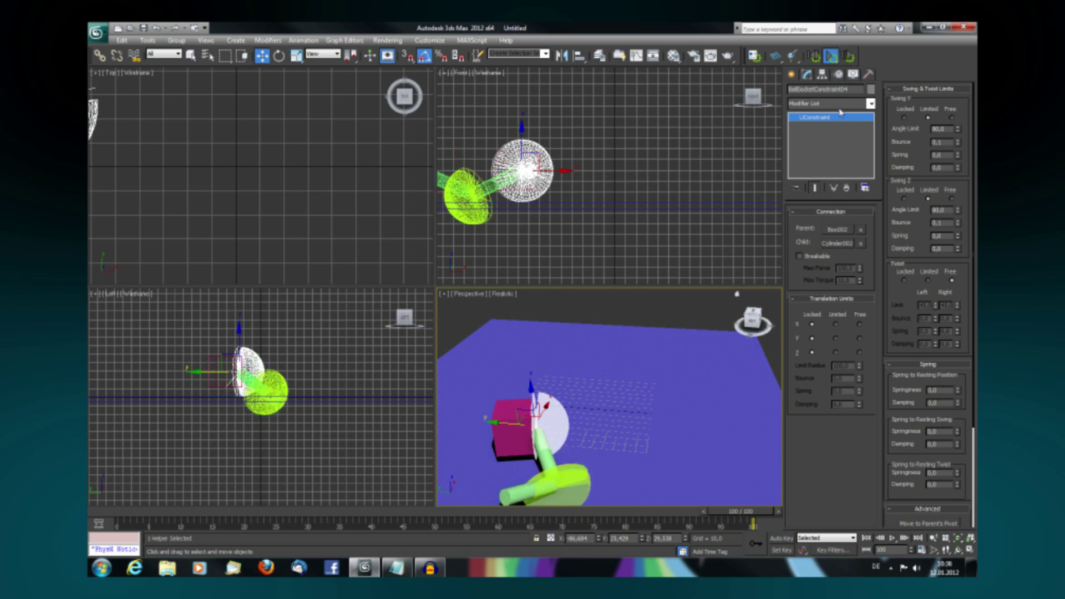
click(832, 57)
drag(753, 515, 128, 512)
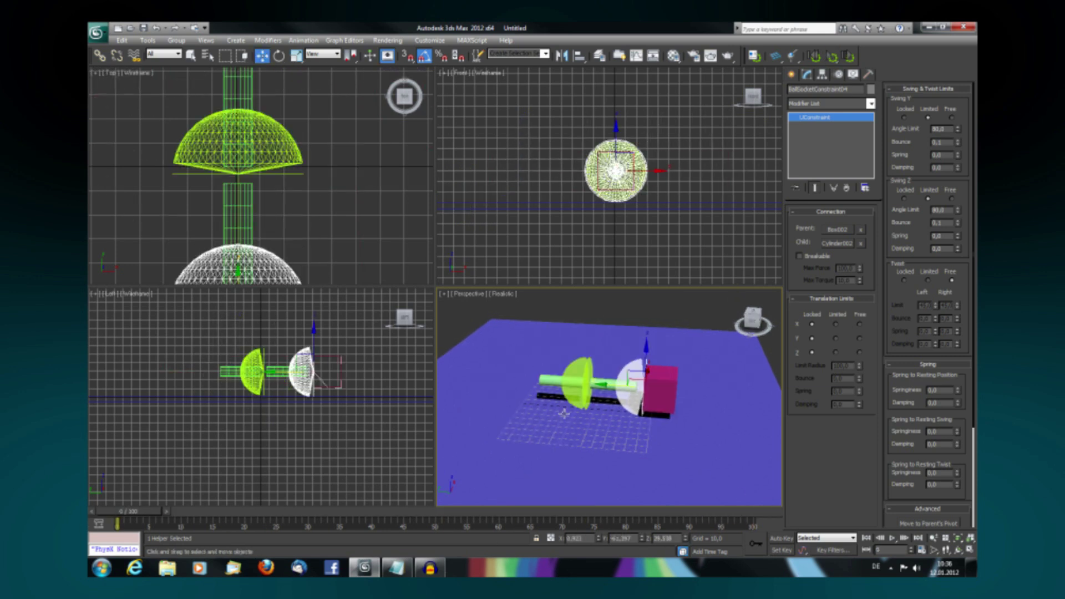
Try the Free setting for Swing Y on the constraint beside the box, and restore it to Limited
click(630, 370)
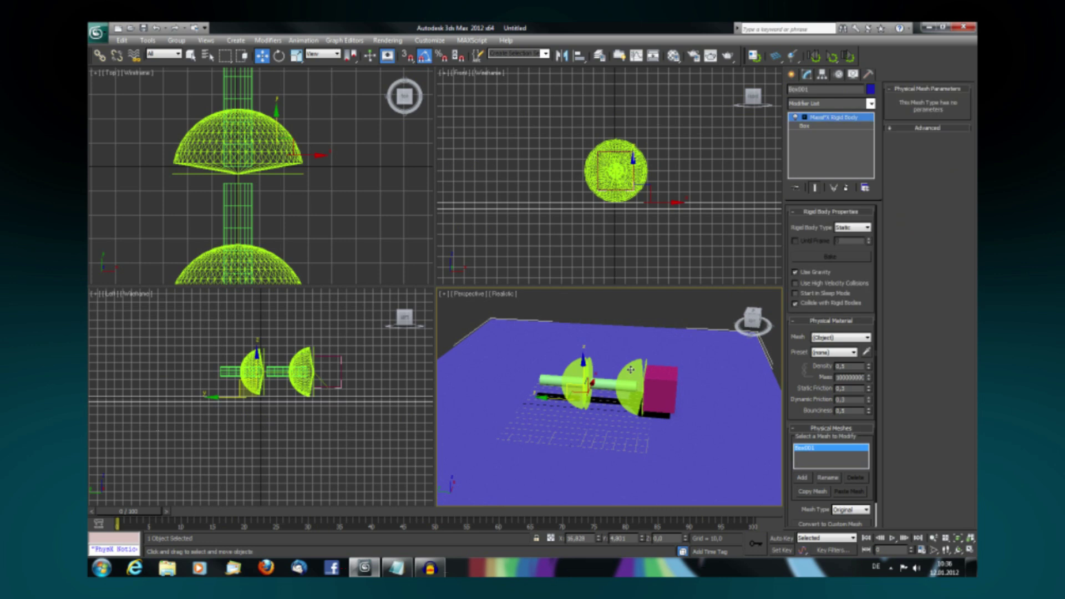
click(630, 369)
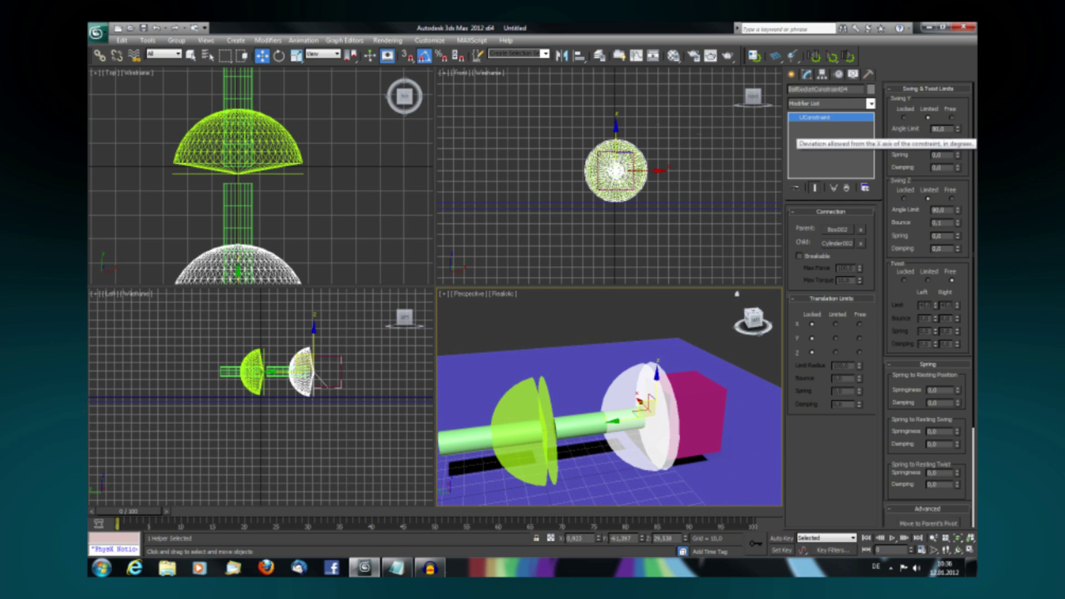
click(951, 119)
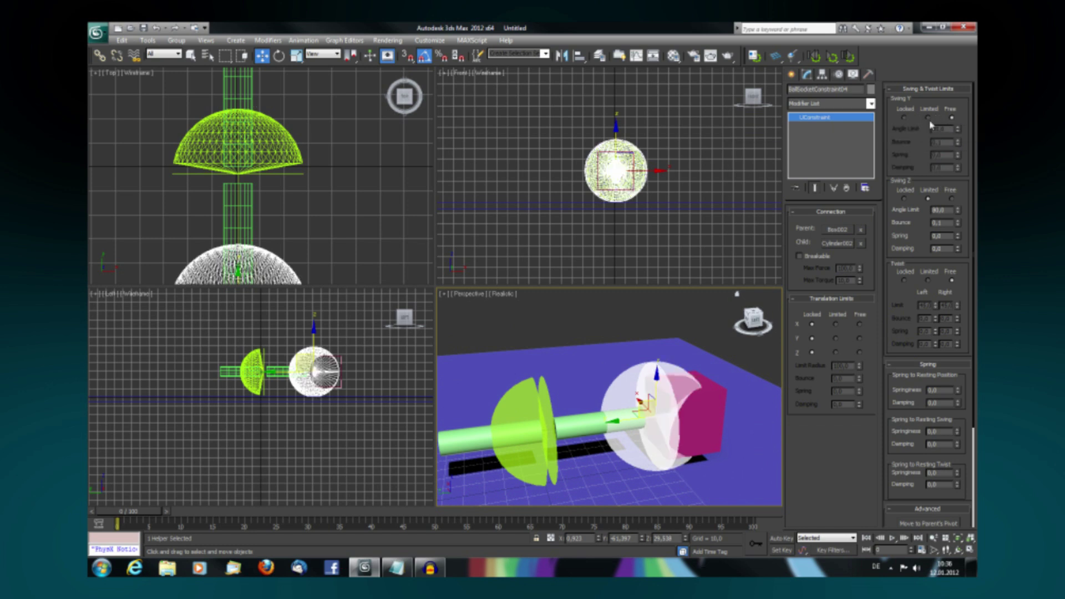
click(929, 118)
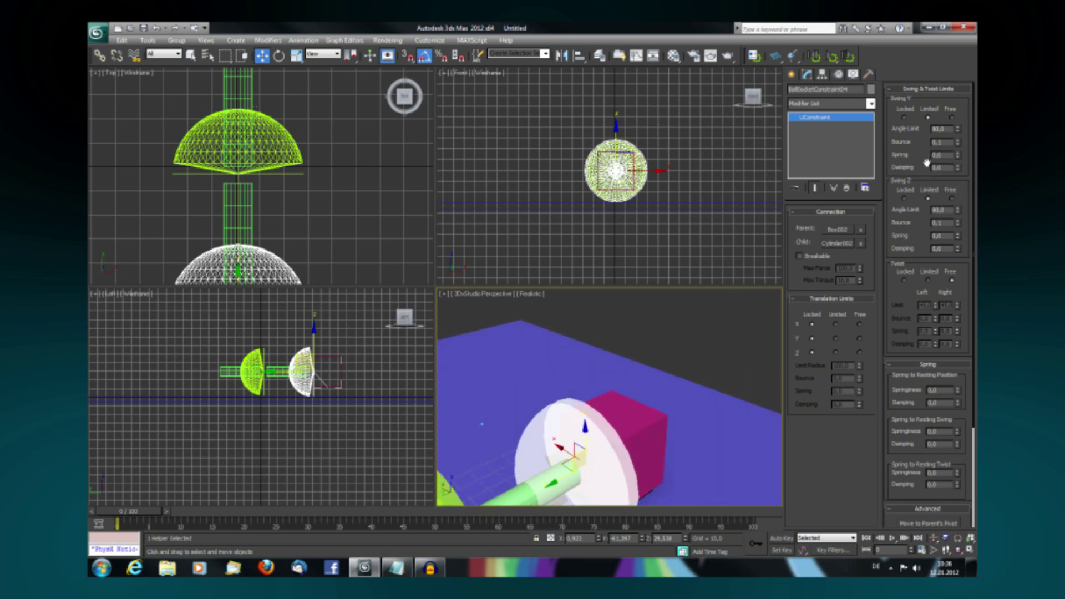
Reselect the constraint beside the box and reduce its Swing Y angle limit to about 25 degrees
click(641, 232)
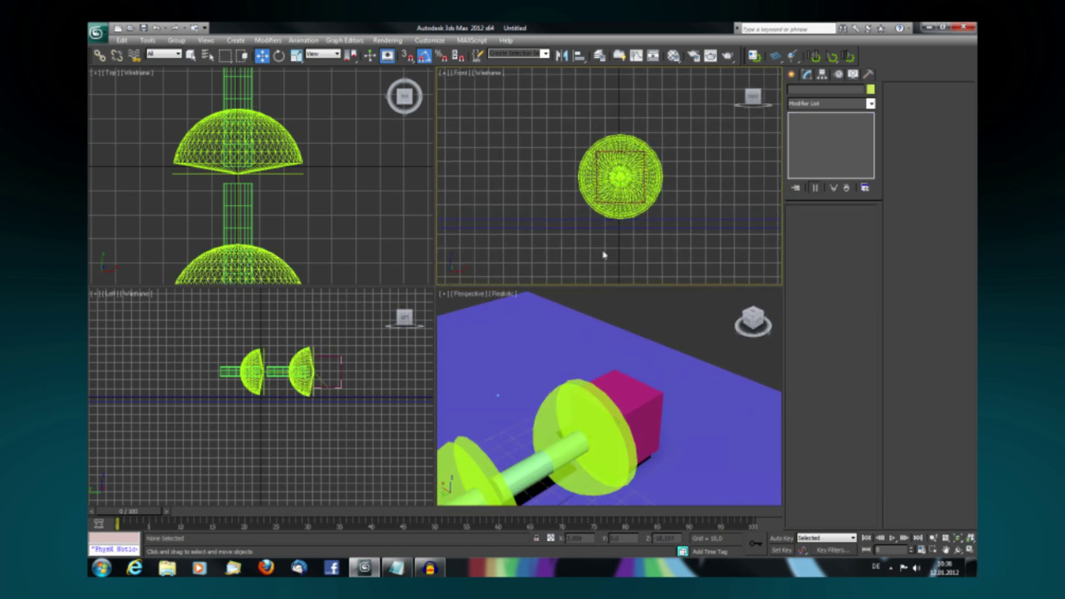
click(351, 243)
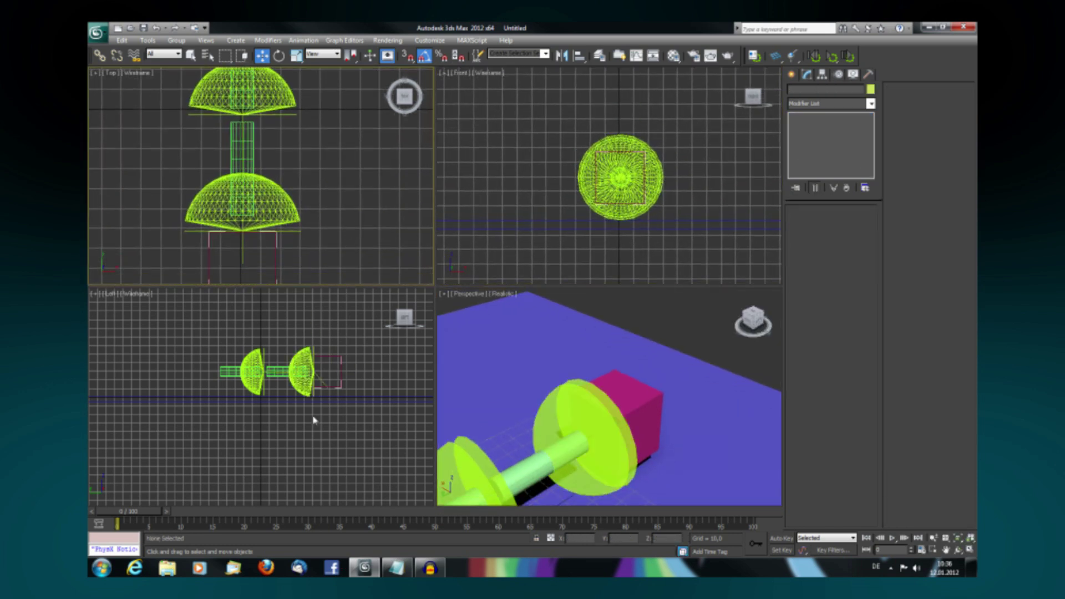
click(297, 388)
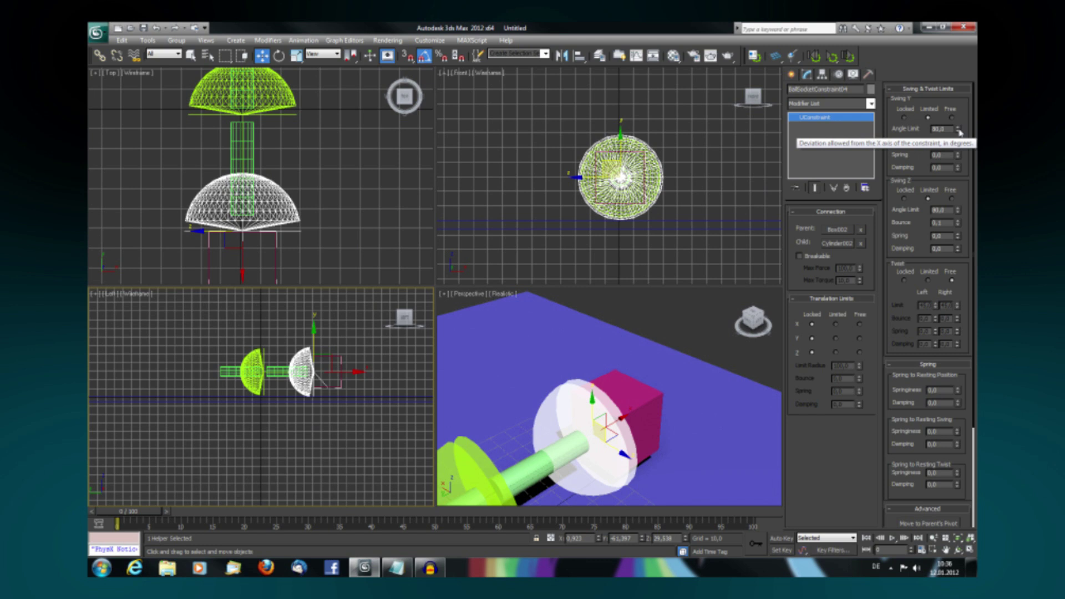
click(959, 129)
drag(958, 136, 957, 179)
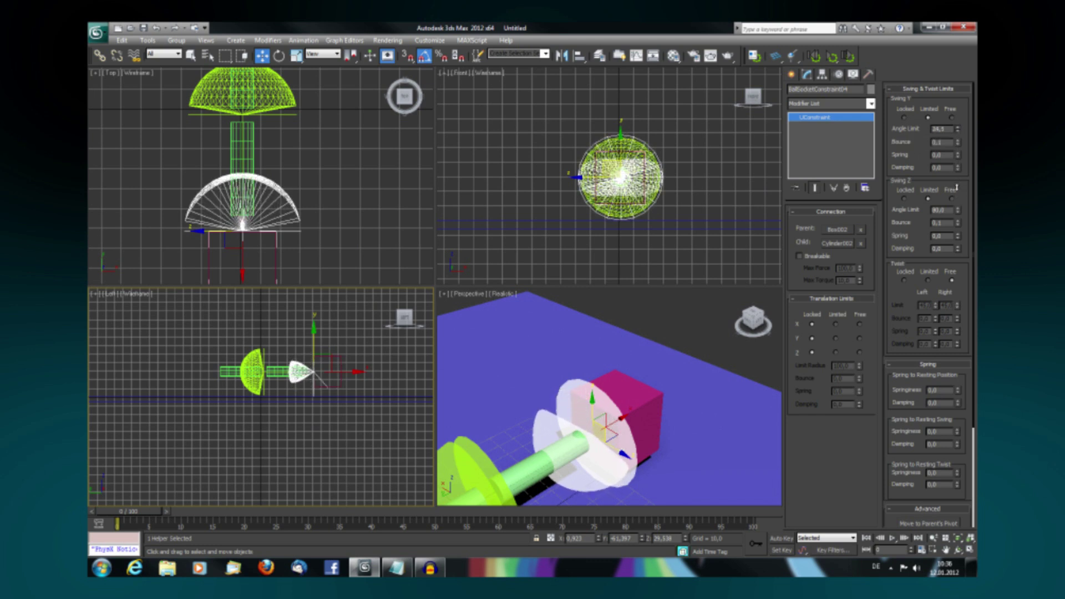
Reselect the constraint beside the box, set its Swing Z angle limit to about 83.5 degrees and its Swing Y limit to about 76 degrees
click(648, 318)
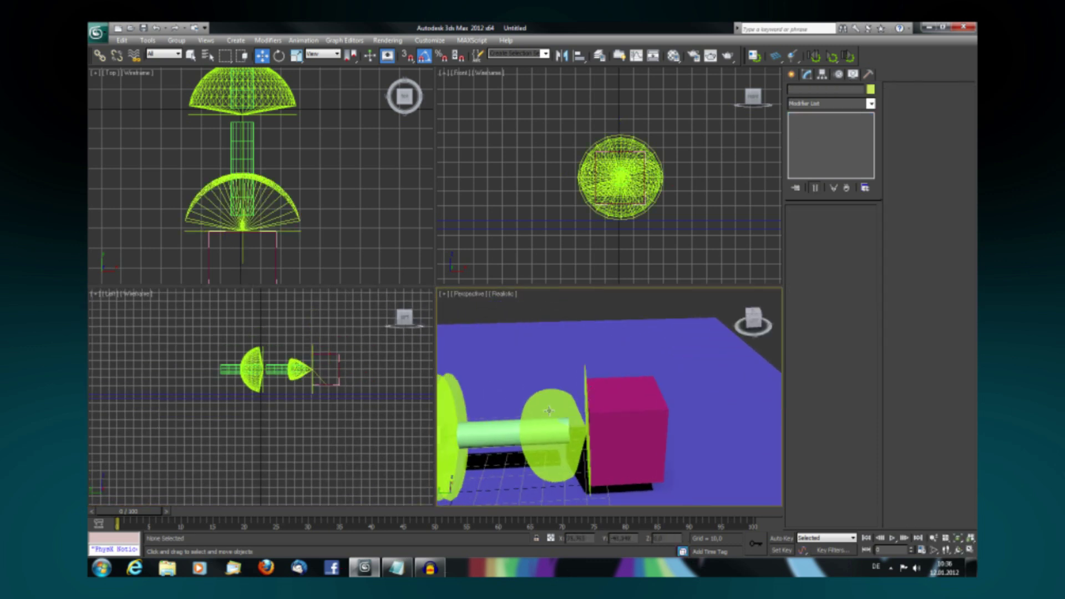
click(612, 351)
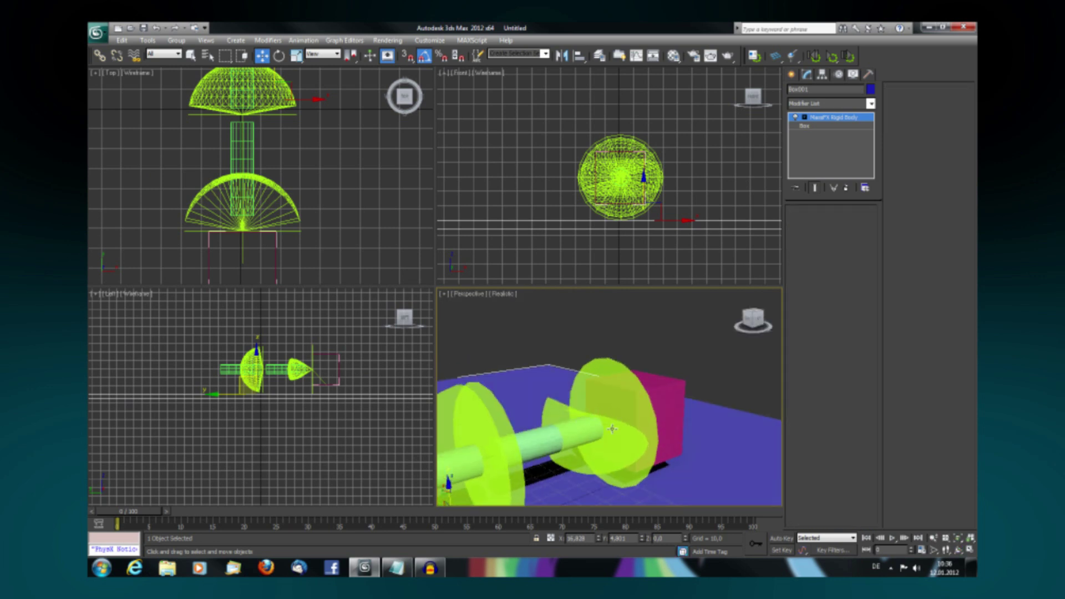
click(624, 440)
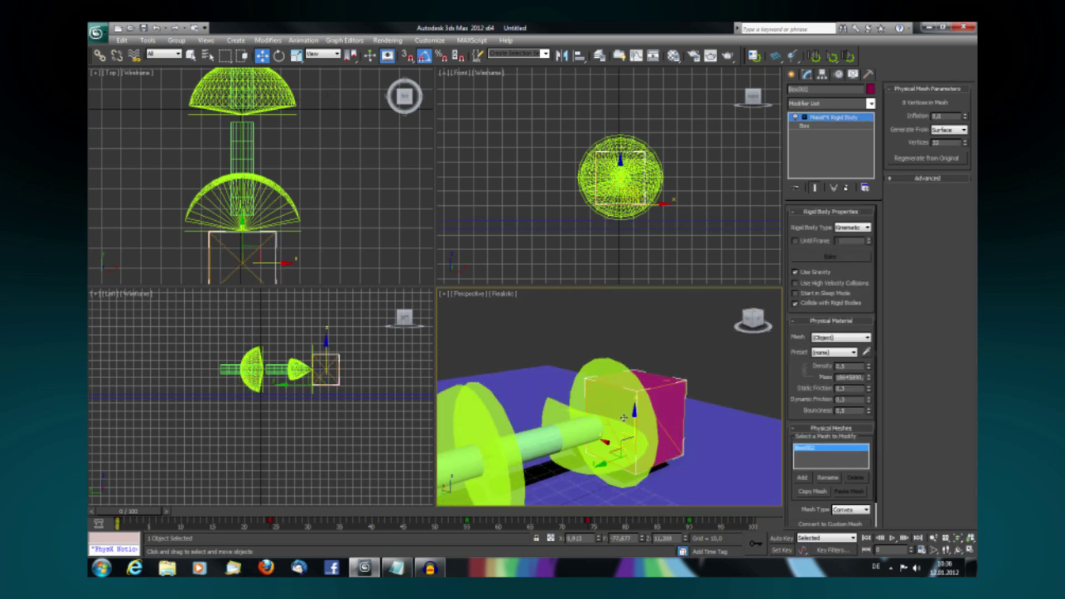
click(609, 367)
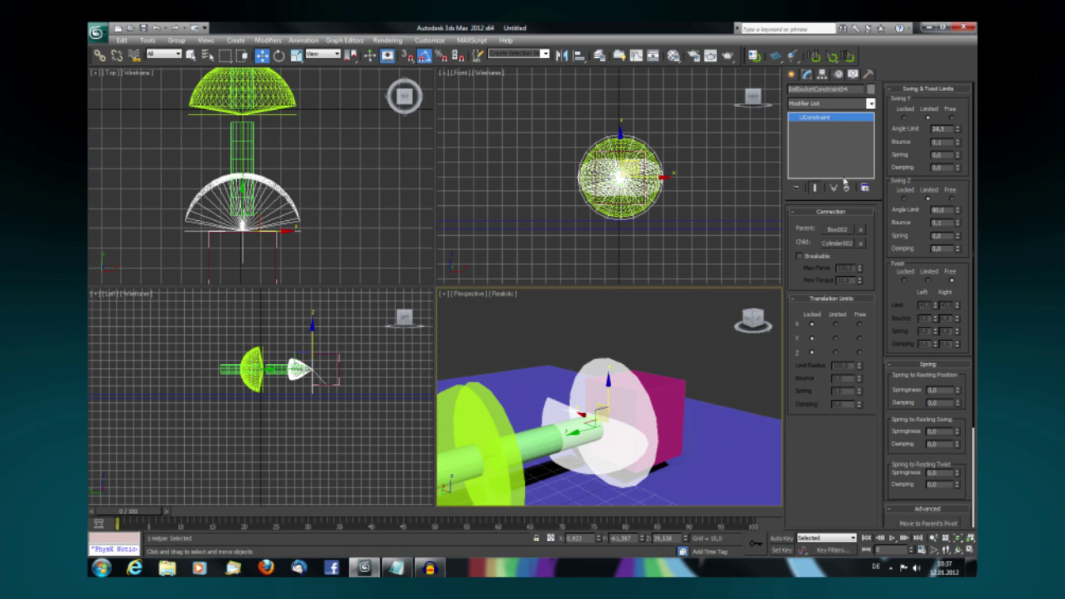
mouse_move(958, 213)
mouse_down()
mouse_move(951, 278)
mouse_move(954, 205)
mouse_up()
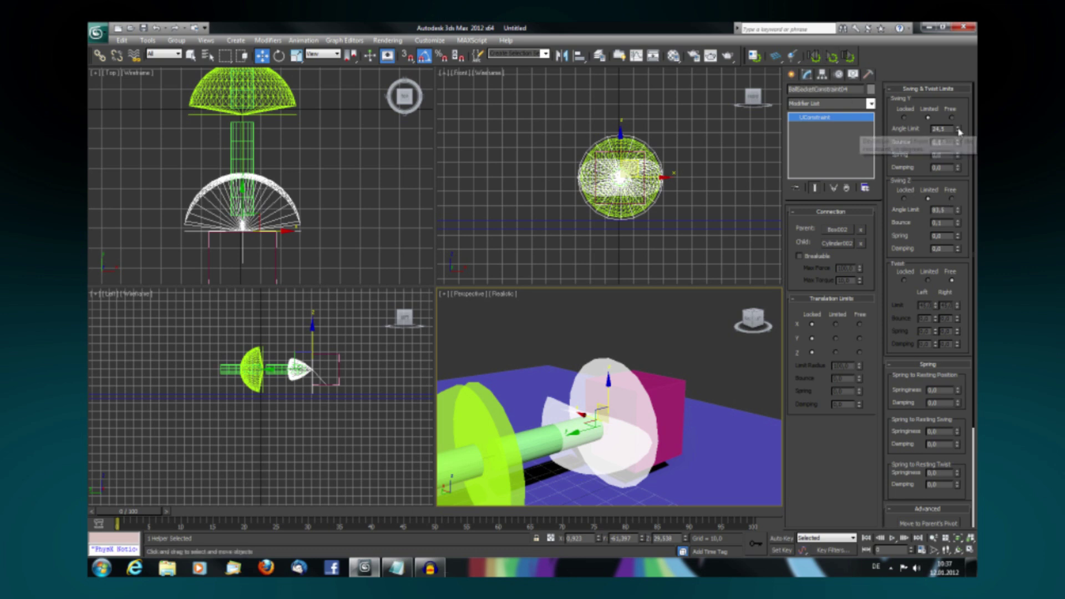
drag(960, 127, 956, 180)
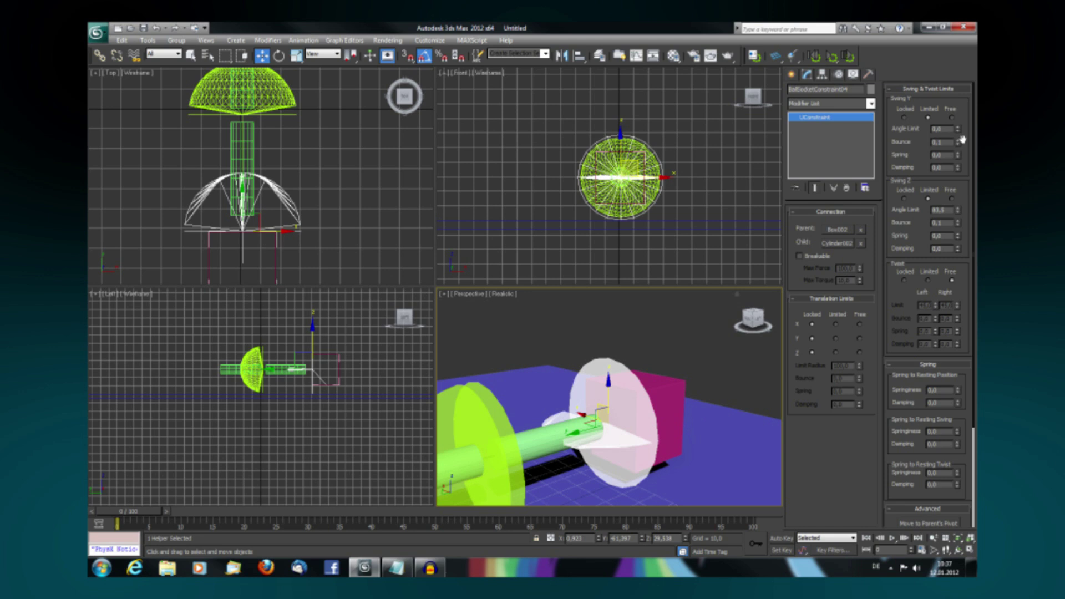
drag(962, 132, 955, 50)
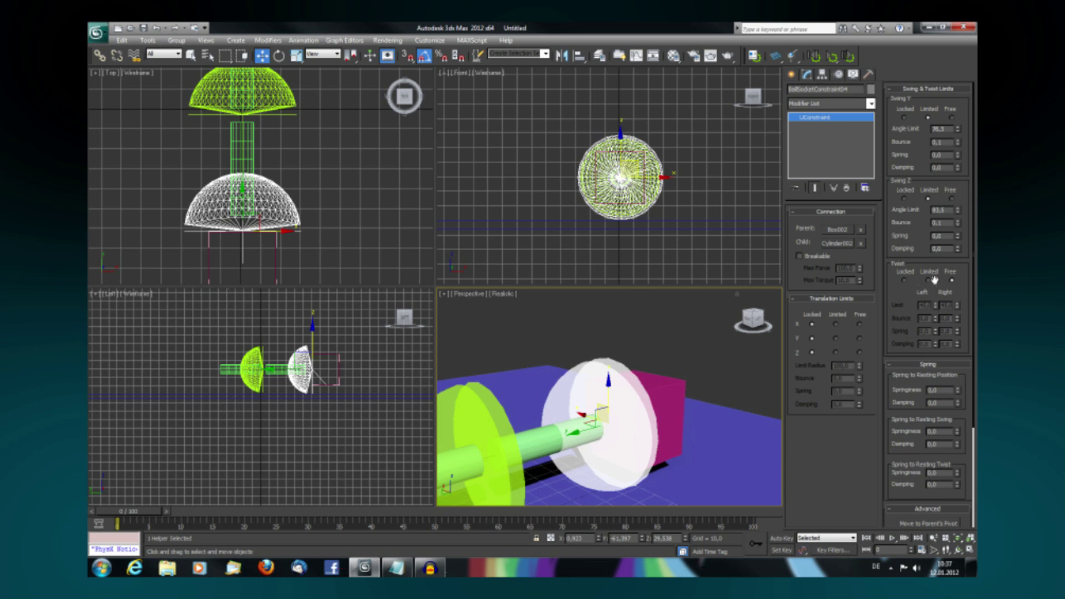
Try the Locked setting for Swing Z on the constraint beside the box, and restore it to Limited
click(904, 198)
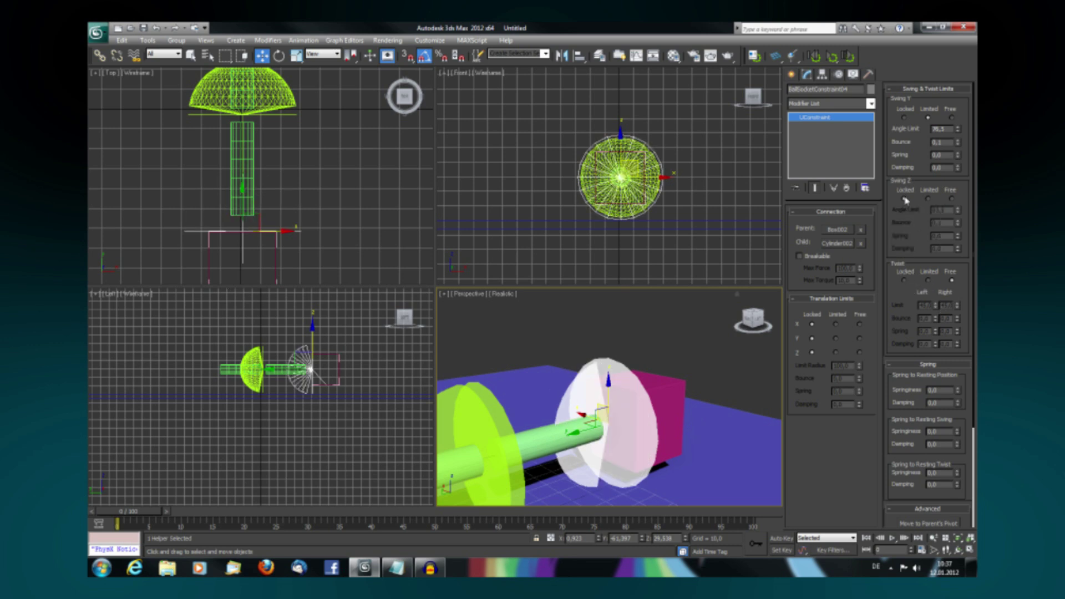
click(928, 199)
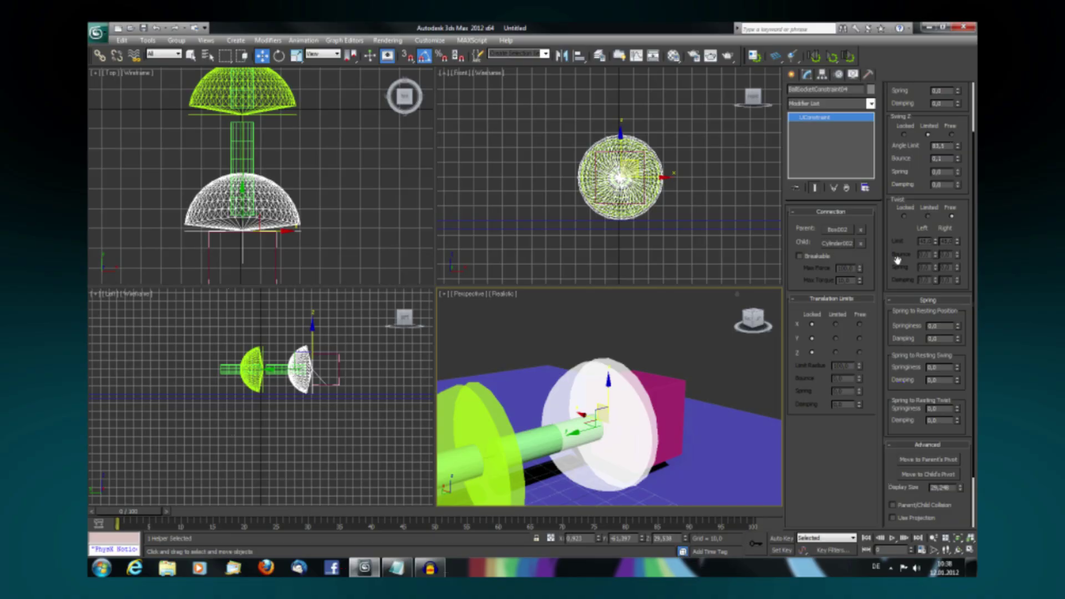
scroll(928, 333, up, 5)
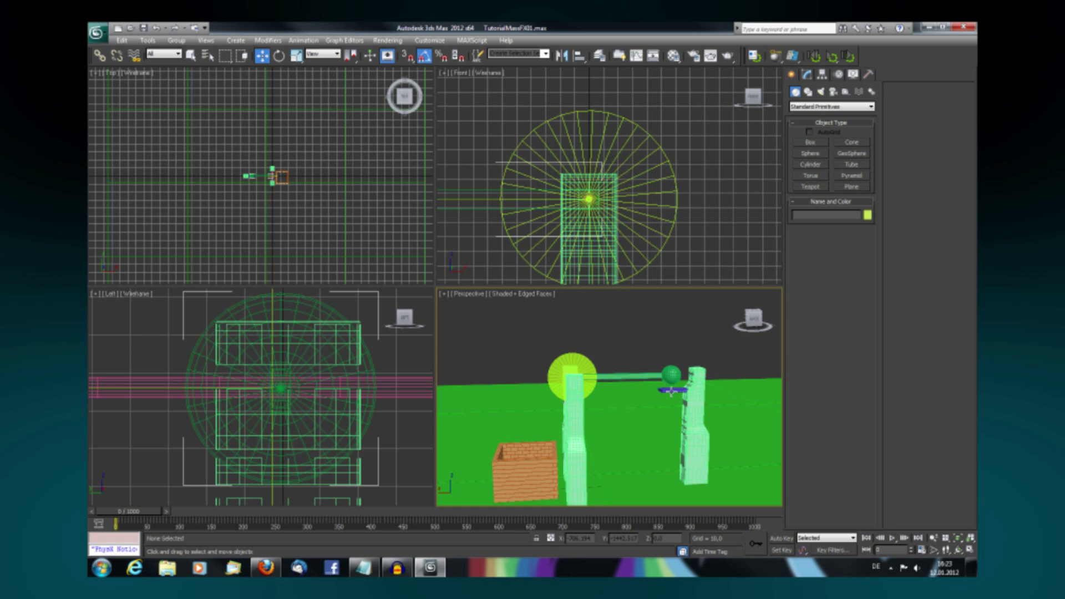
Select the blue plate under the wrecking ball in TutorialMassFX01.max and scrub the timeline to check its animation, ending at frame 0
click(672, 390)
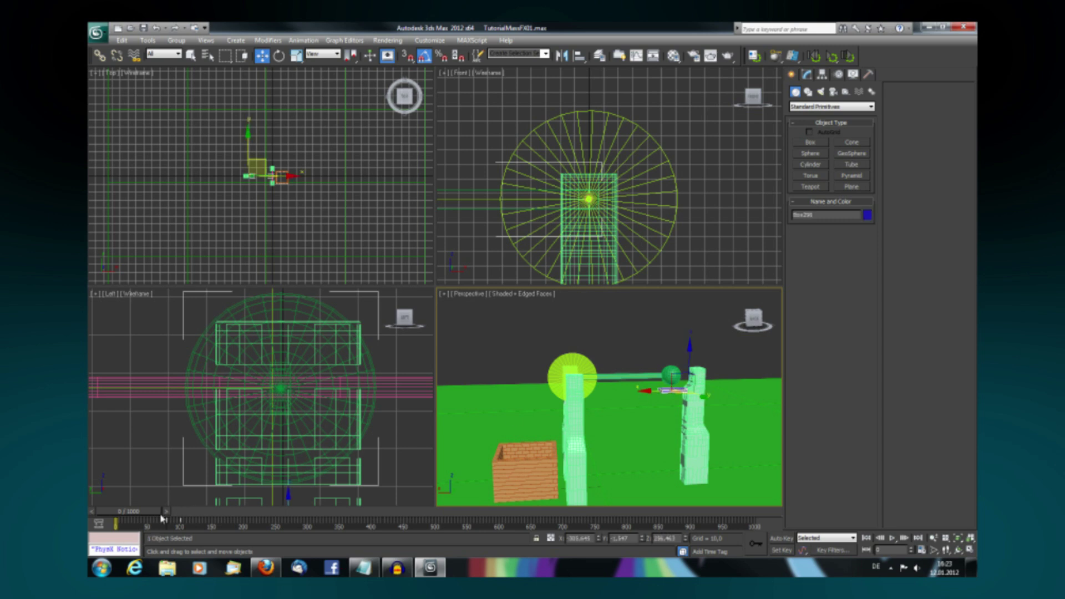
mouse_move(147, 515)
mouse_down()
mouse_move(218, 517)
mouse_move(134, 517)
mouse_up()
key(w)
Select the wrecking ball, run the MassFX simulation so it swings into the brick walls, and stop it at about frame 614
click(635, 378)
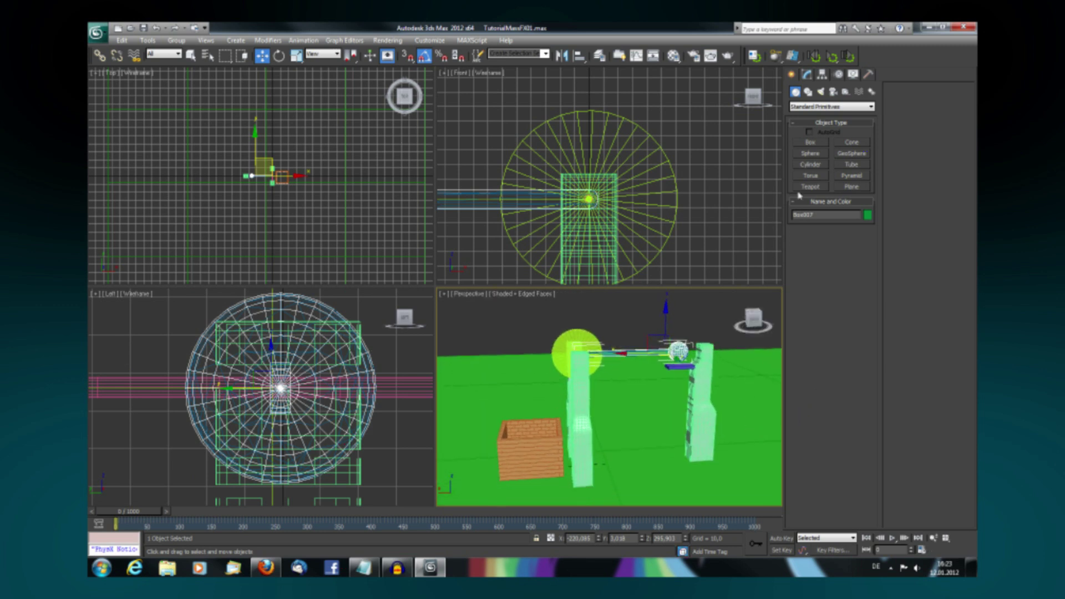
click(830, 57)
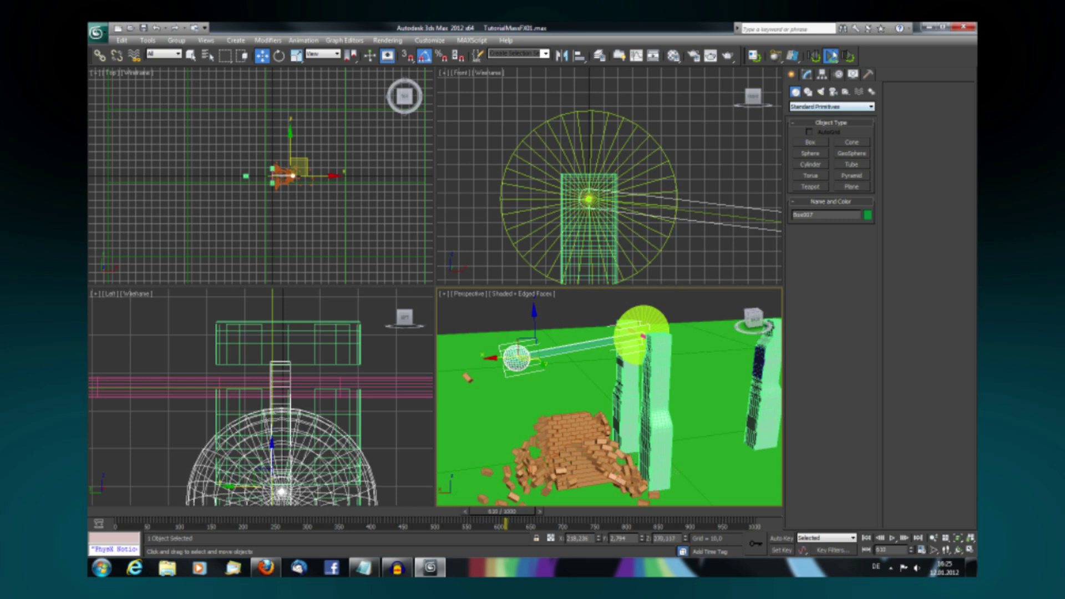
click(830, 57)
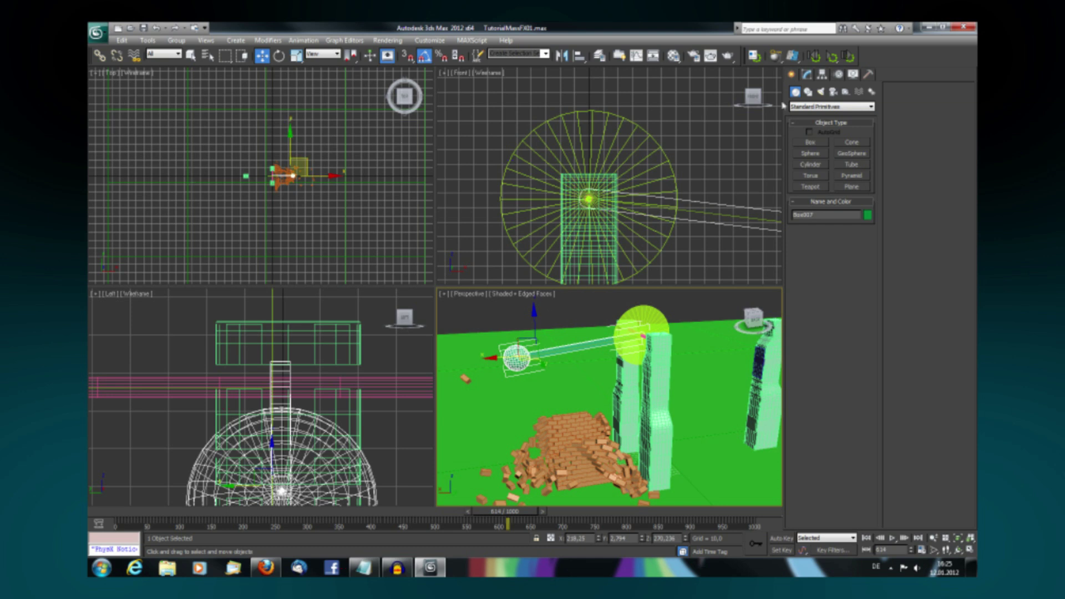
Examine the wrecking ball's rigid body settings and physical material presets, keeping the Steel preset
click(810, 77)
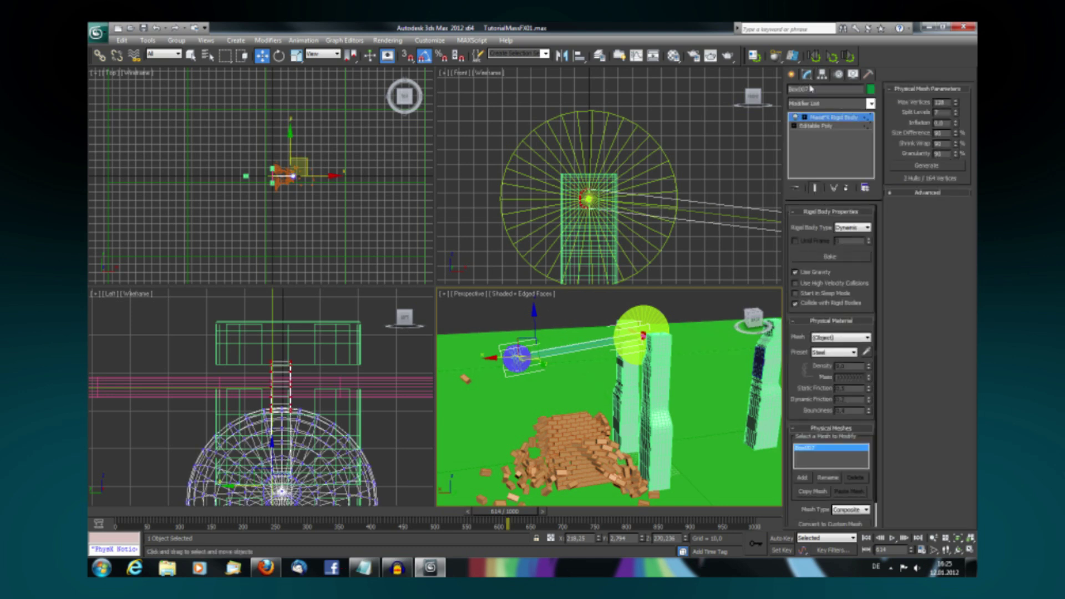
click(827, 355)
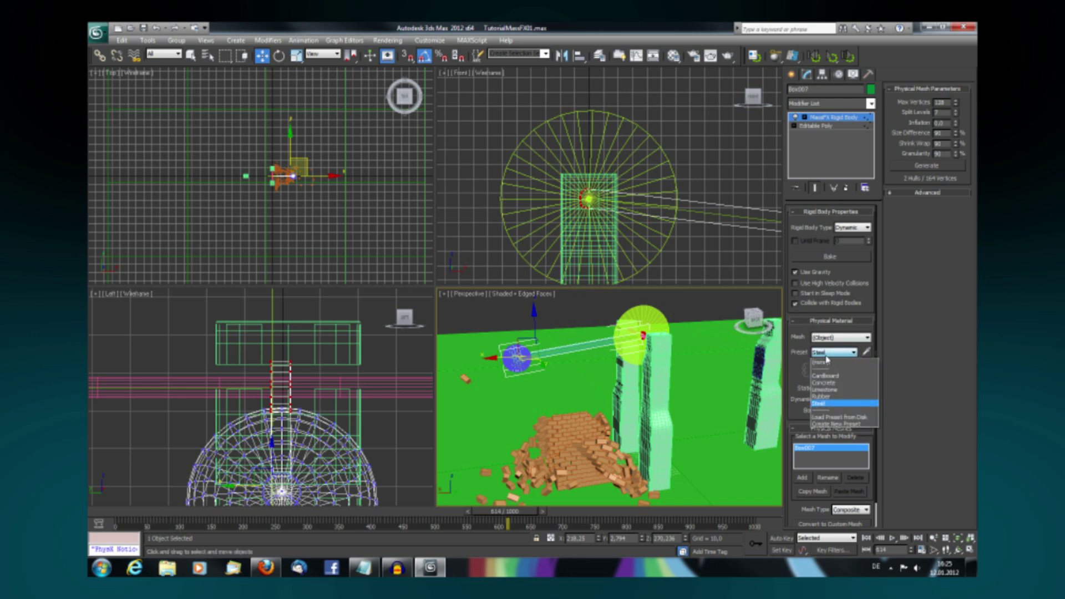
click(826, 357)
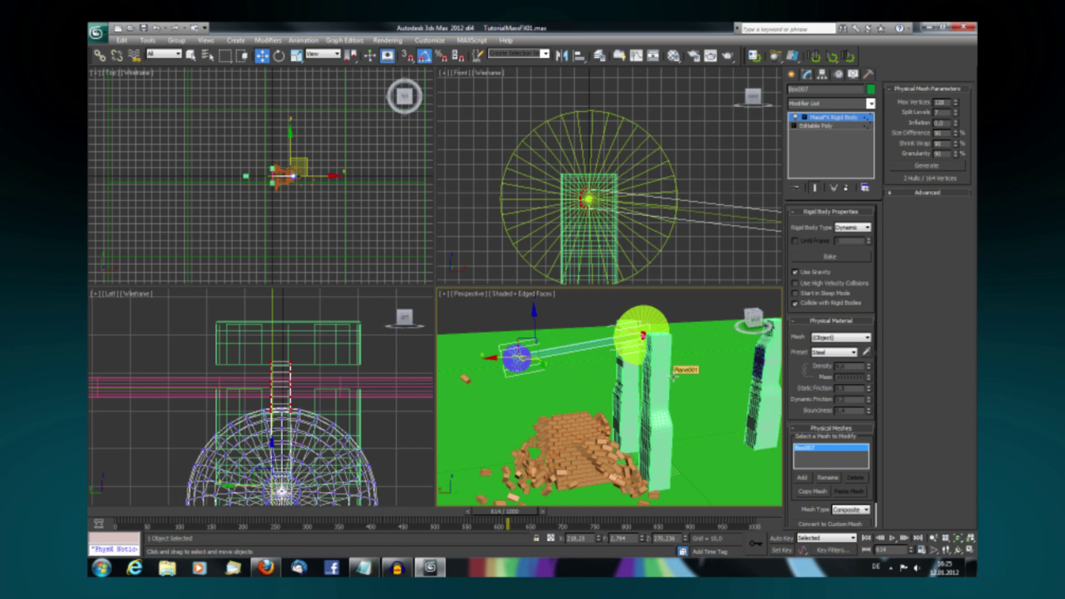
click(830, 354)
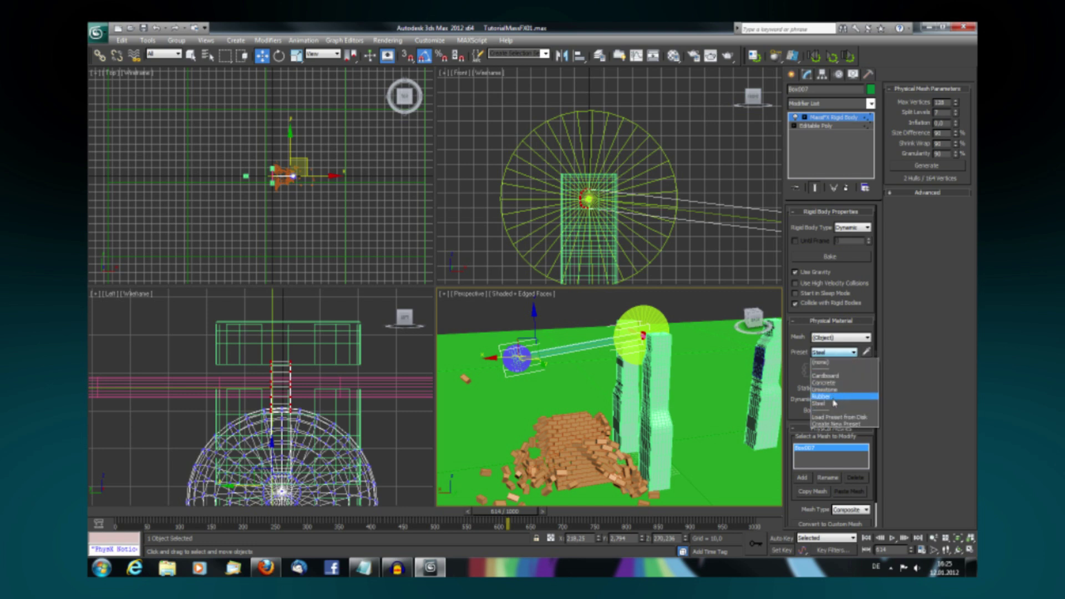
click(822, 353)
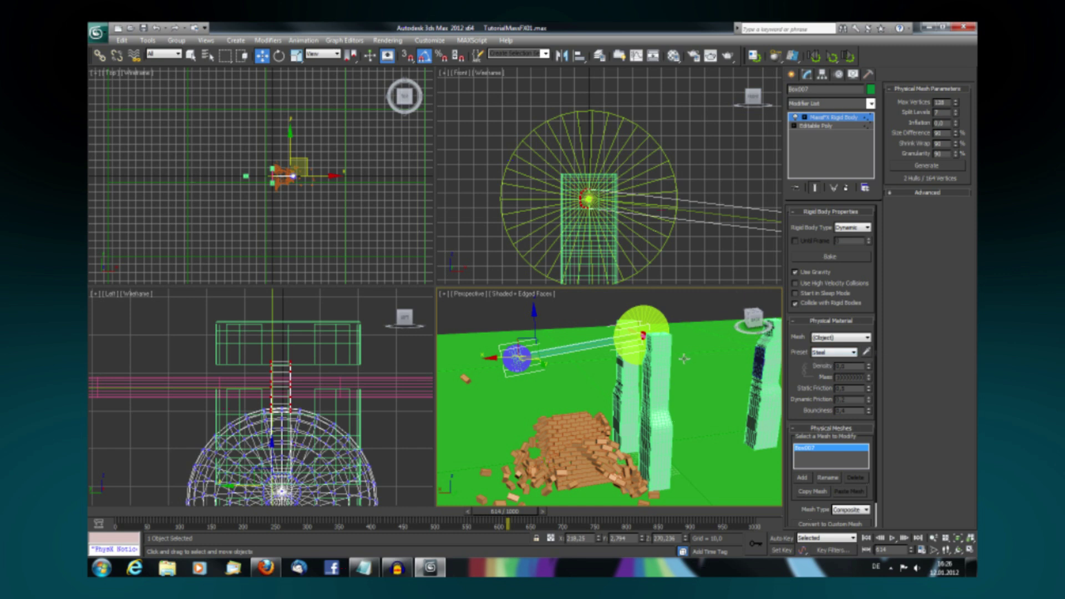
Select the axle cylinder between the two pillars to examine its rigid body settings, and clear the selection
scroll(684, 359, down, 2)
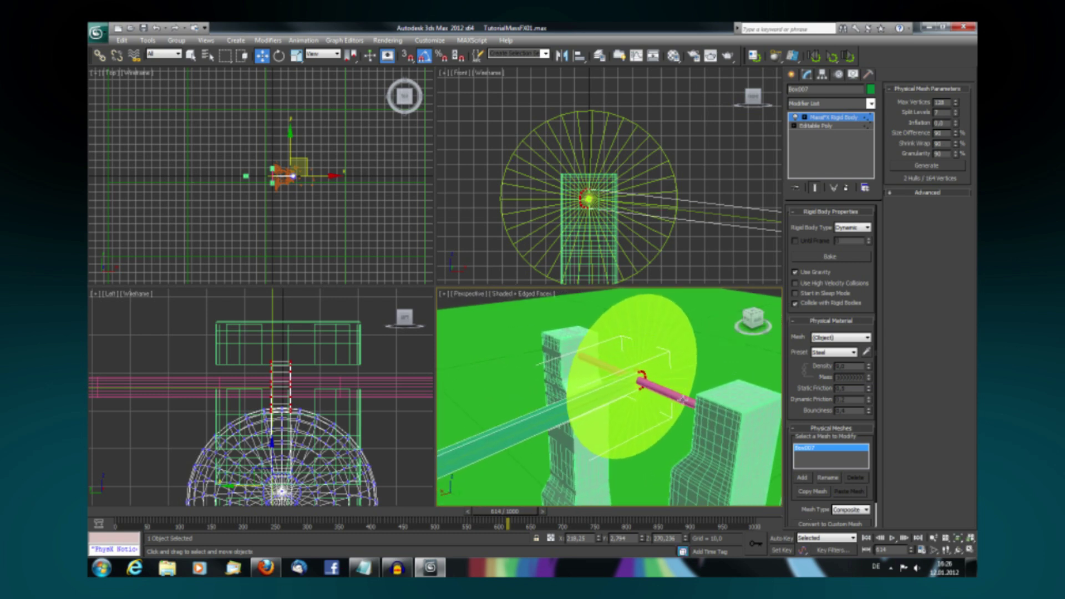
click(683, 398)
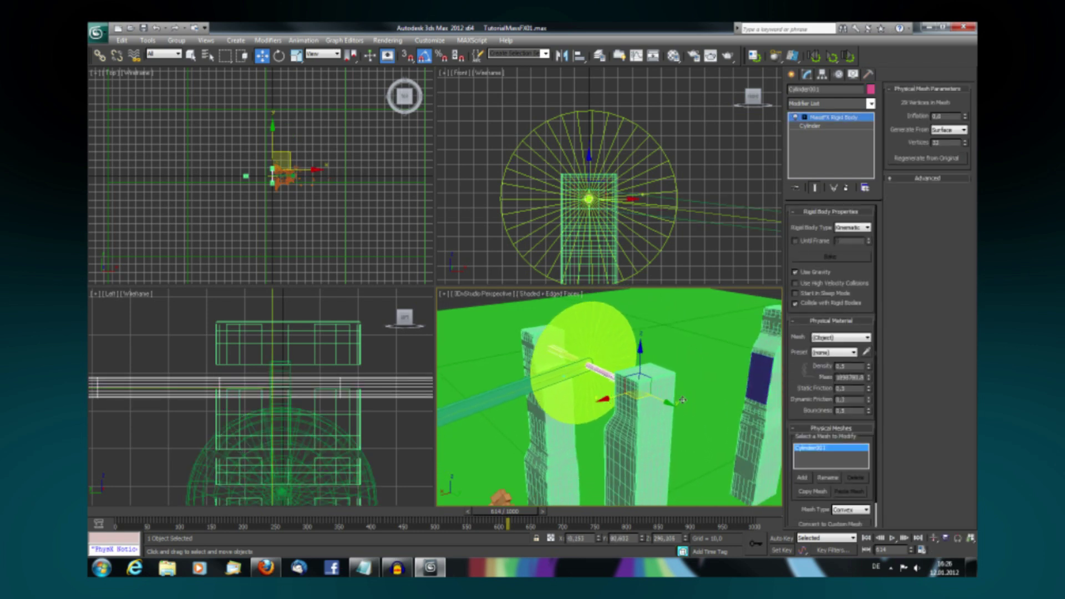
click(657, 351)
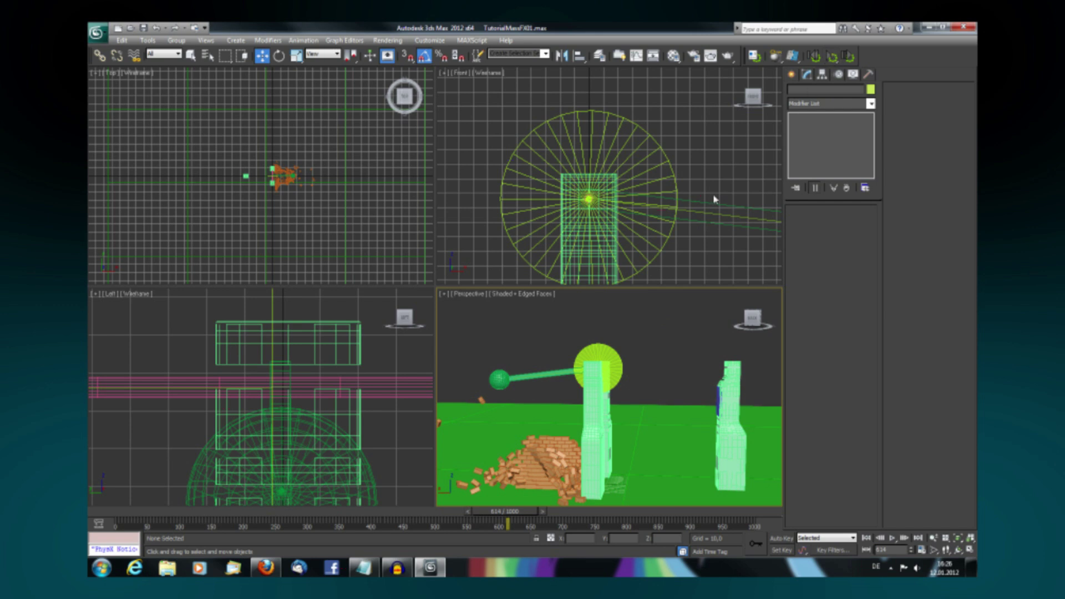
Reset the simulation, run it without animation, stop it, and reset the rigid bodies to their starting positions
click(813, 60)
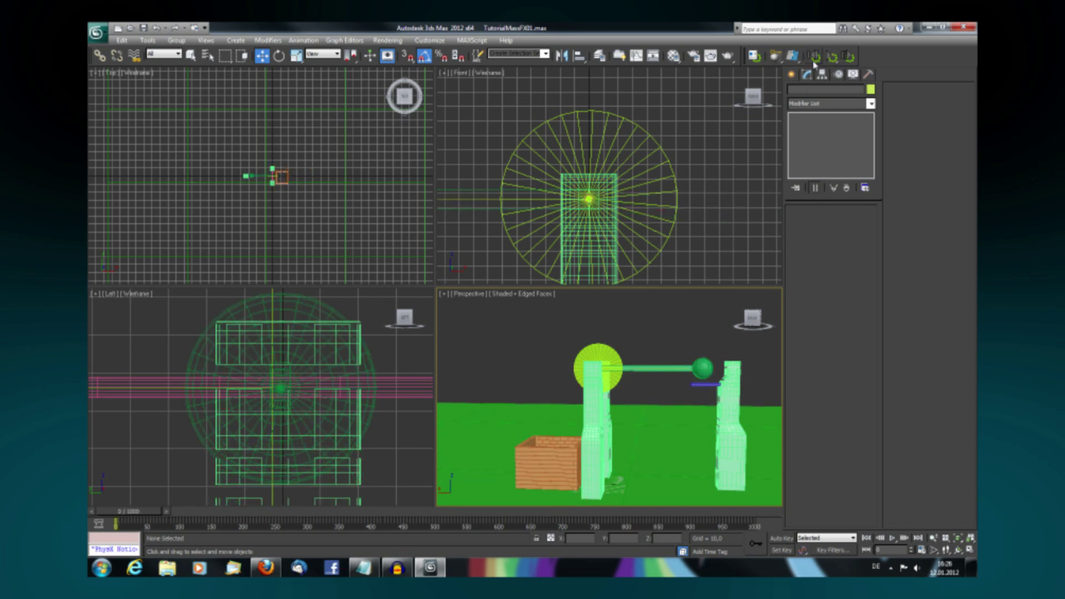
click(828, 60)
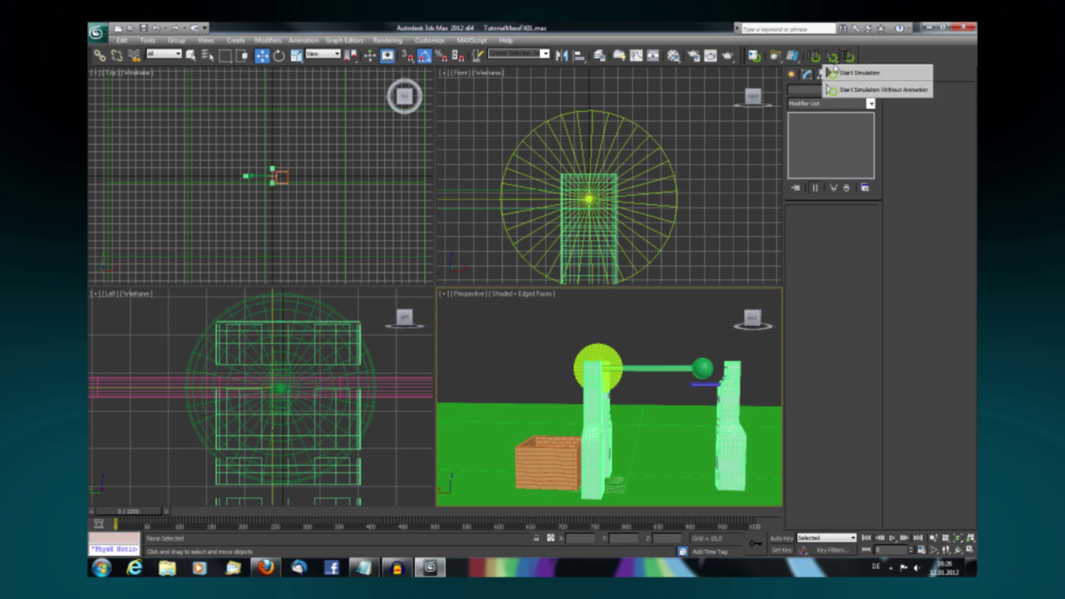
click(848, 90)
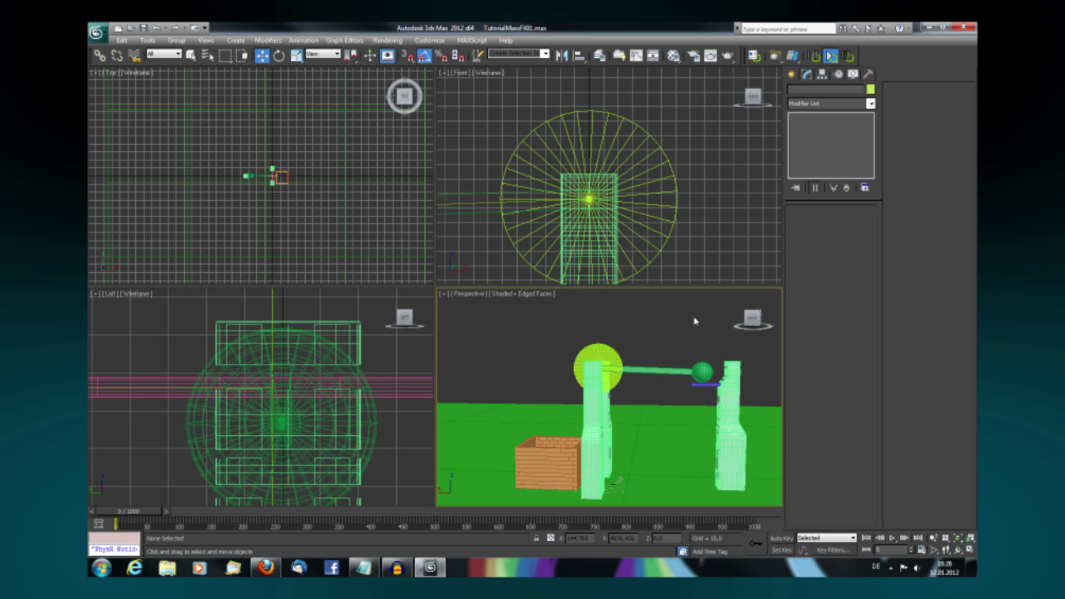
click(829, 56)
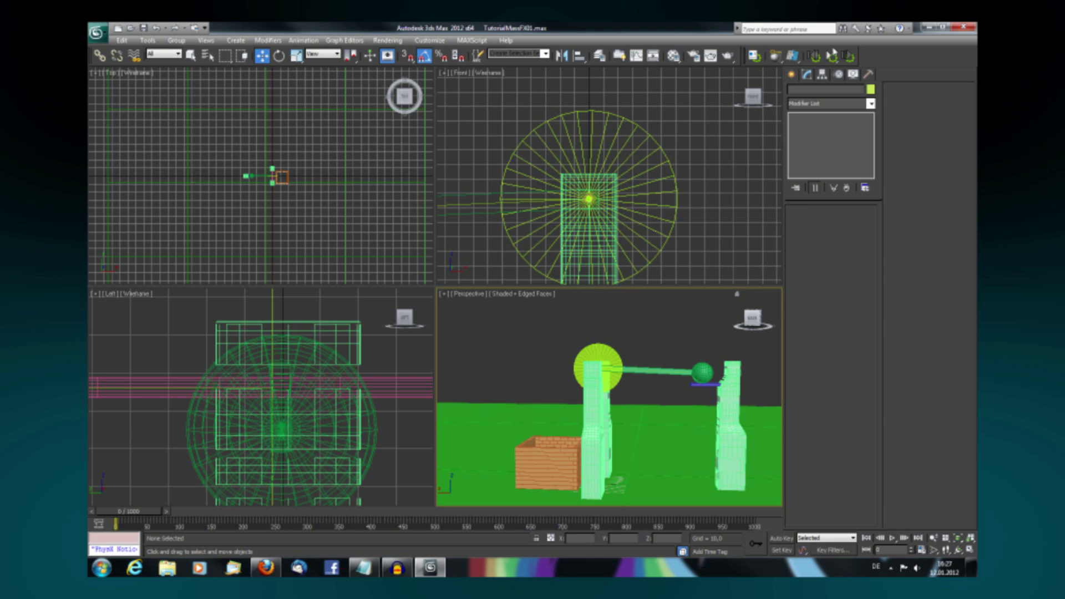
drag(831, 56, 832, 74)
click(815, 56)
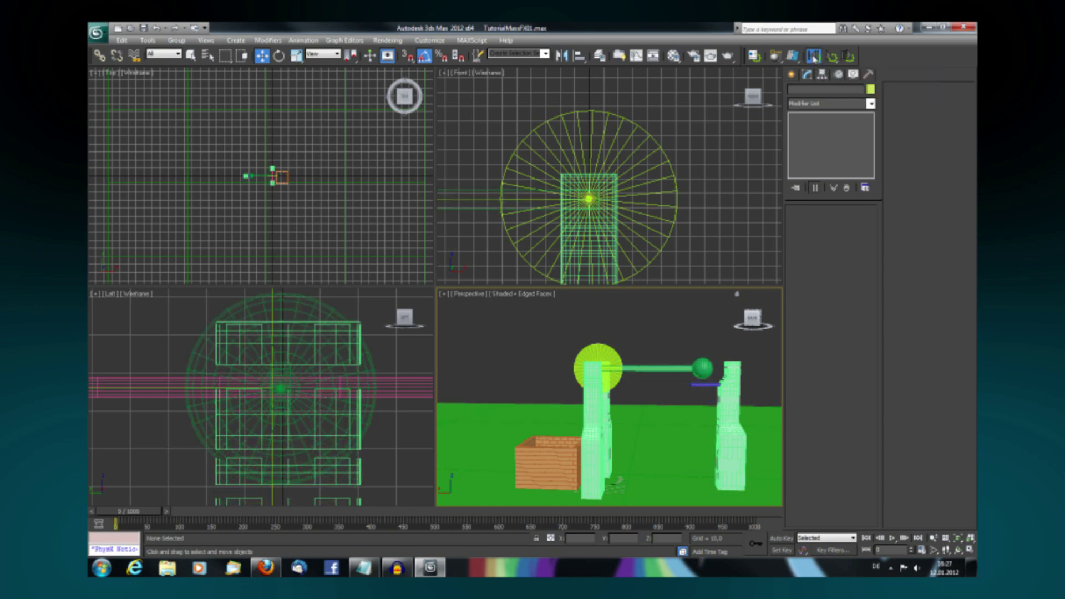
Open the simulation tools in MassFX Tools and bake all dynamic rigid bodies to keyframes
click(752, 57)
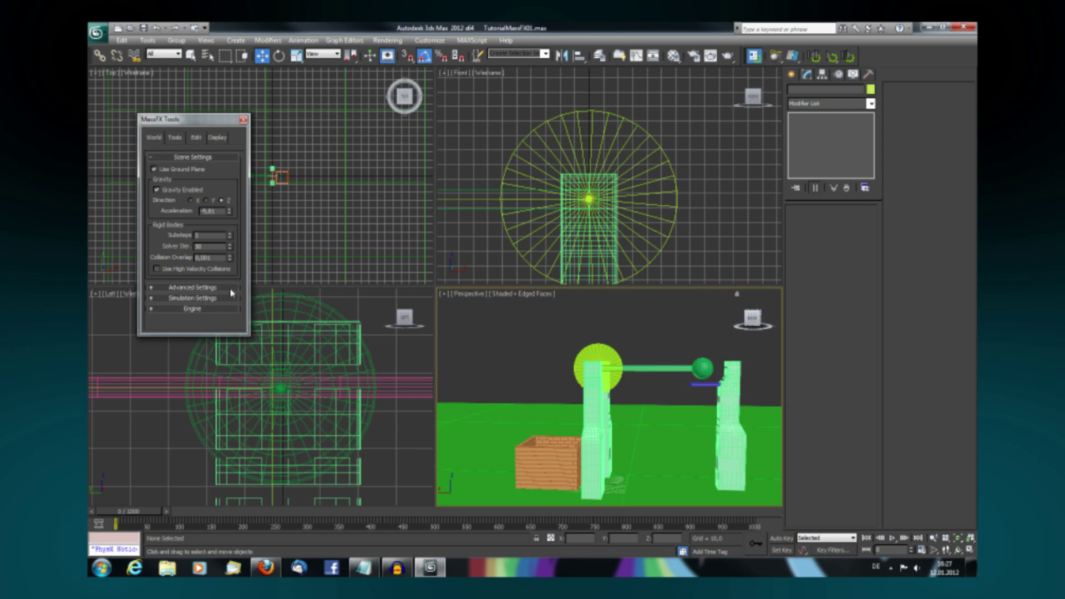
click(197, 138)
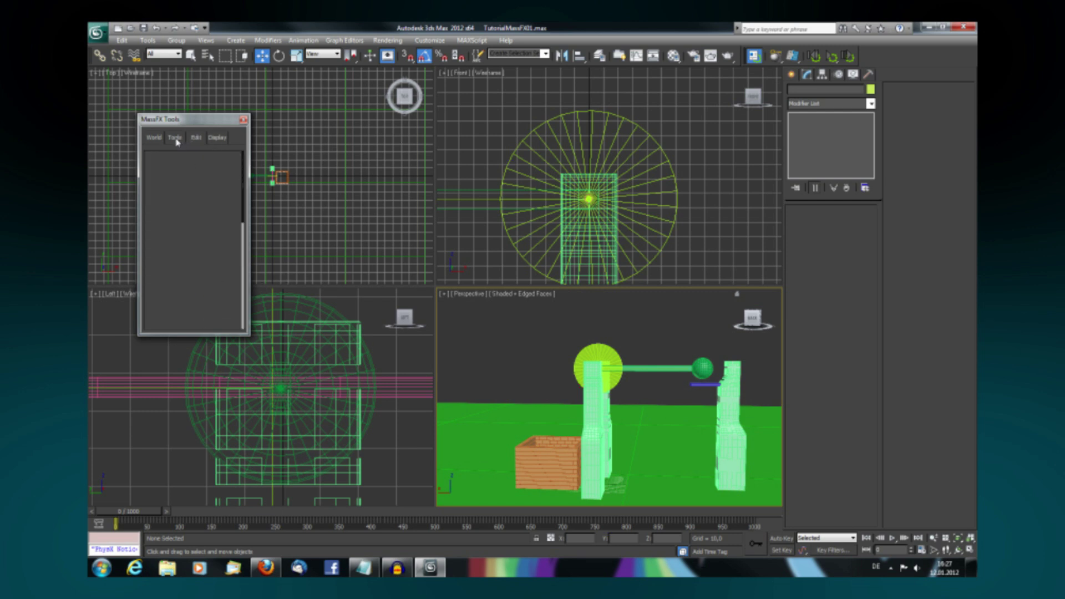
click(175, 138)
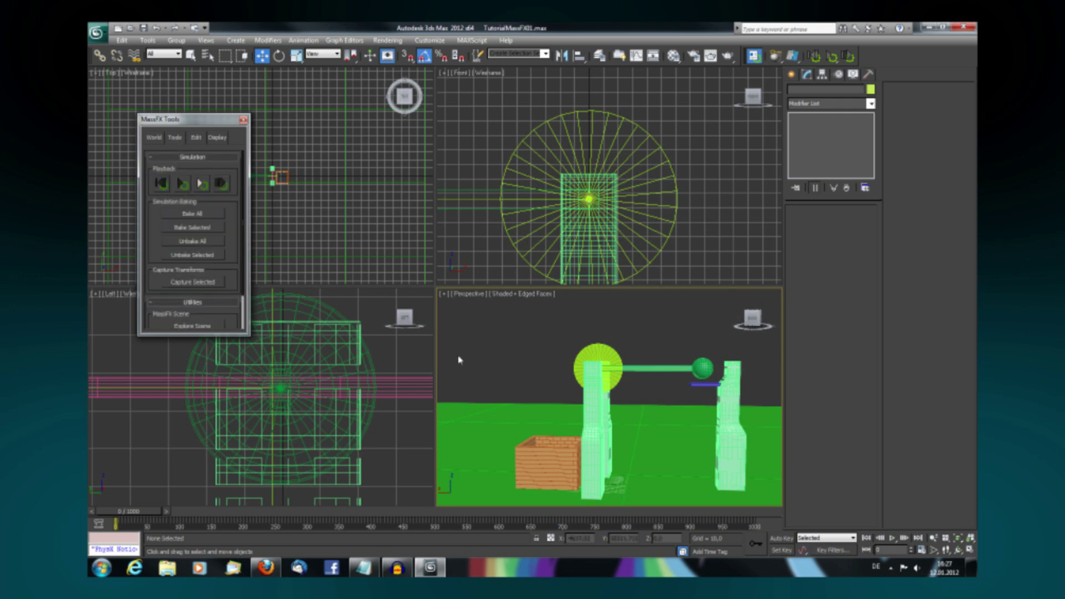
click(205, 215)
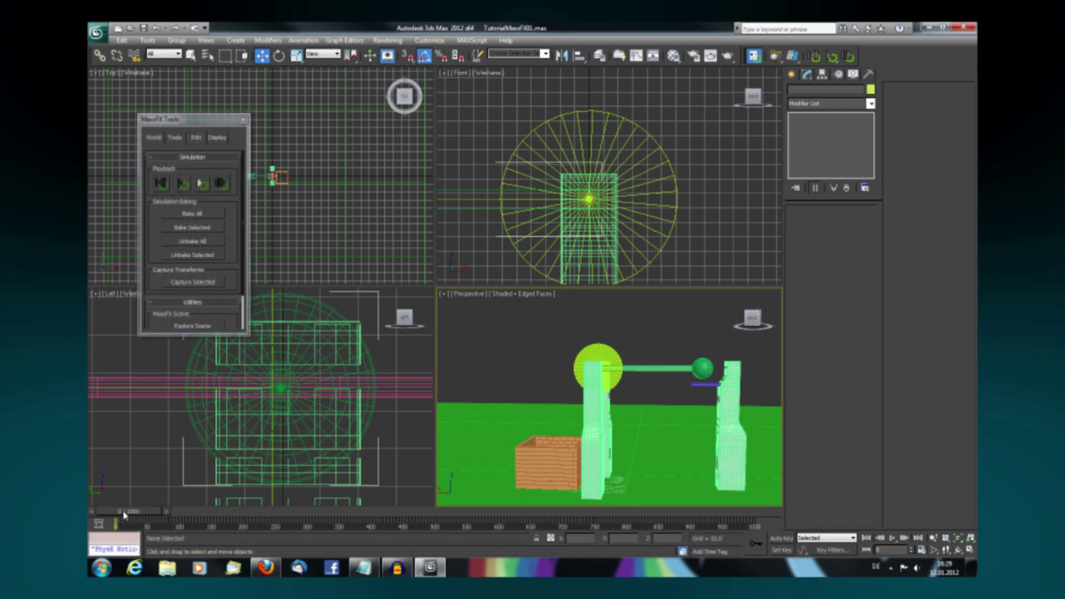
Scrub and play the baked demolition close up on the brick walls, stop at frame 703, and save the scene
drag(123, 515, 94, 516)
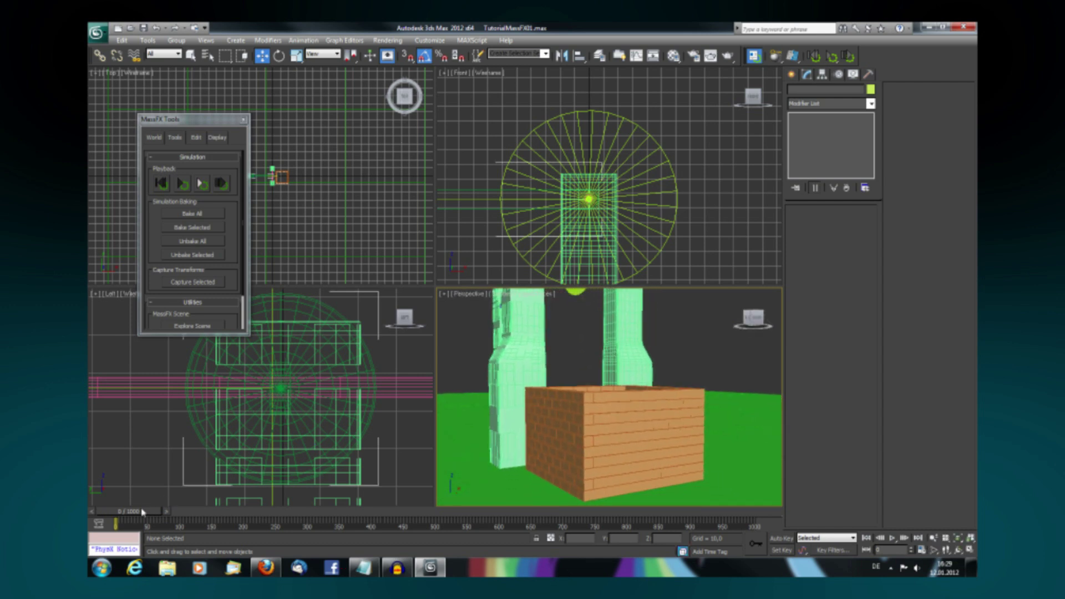
drag(142, 511, 879, 531)
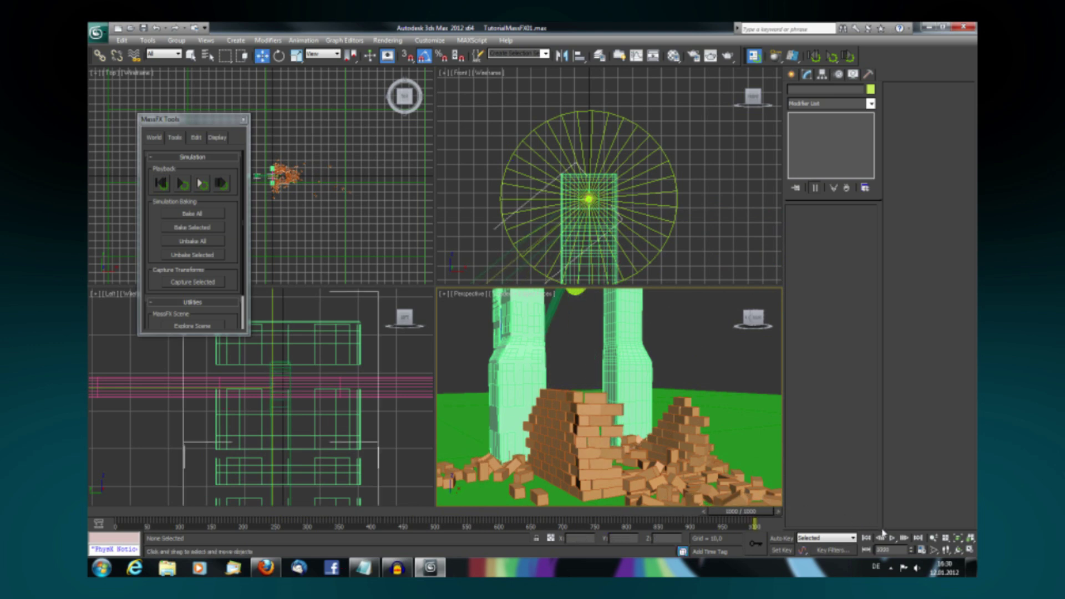
click(892, 538)
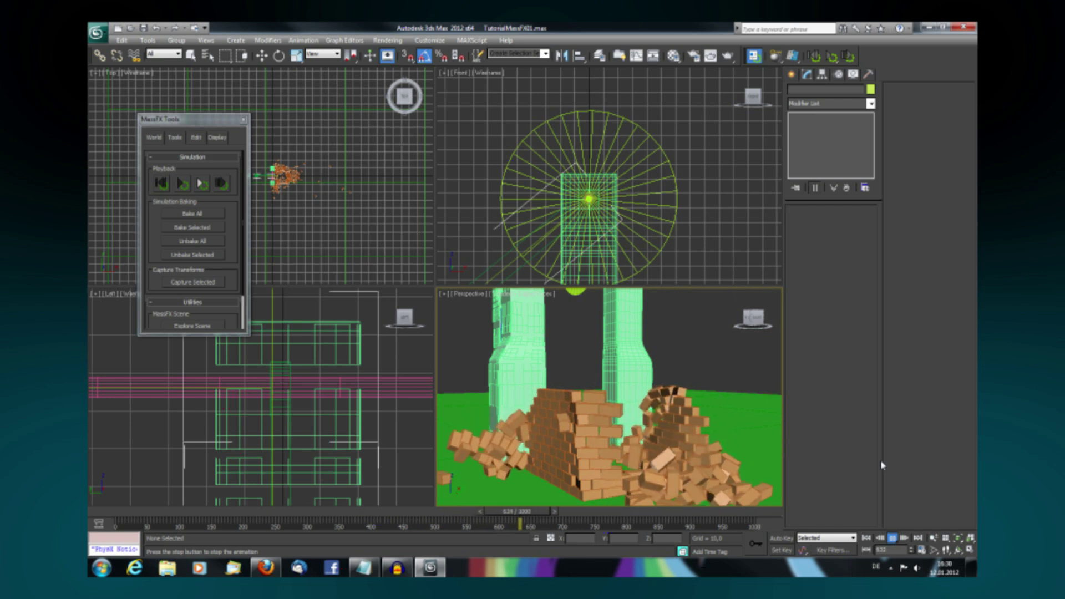
click(893, 539)
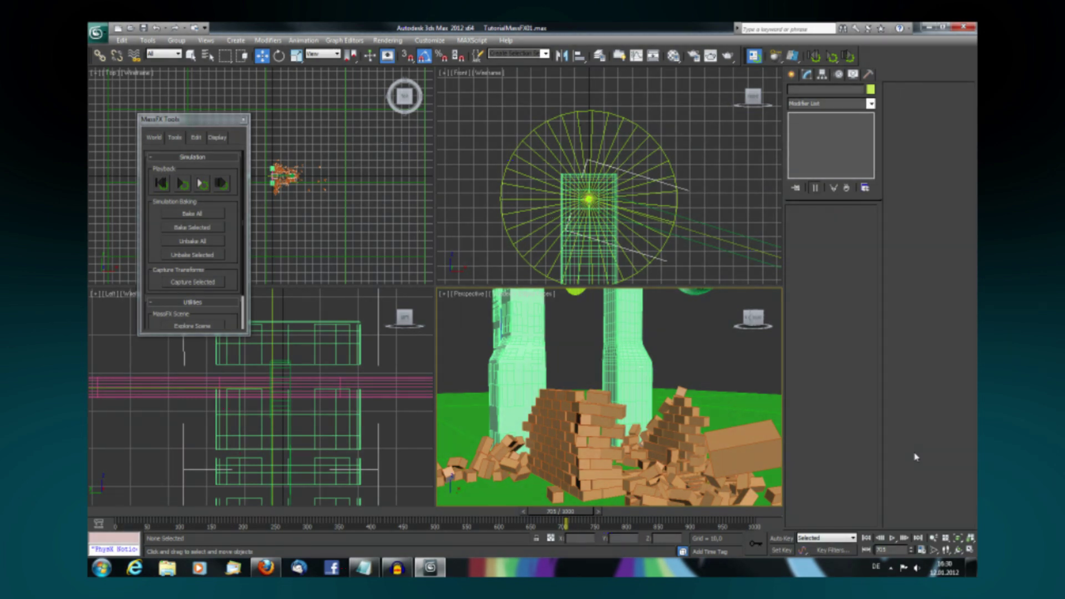
key(ctrl+s)
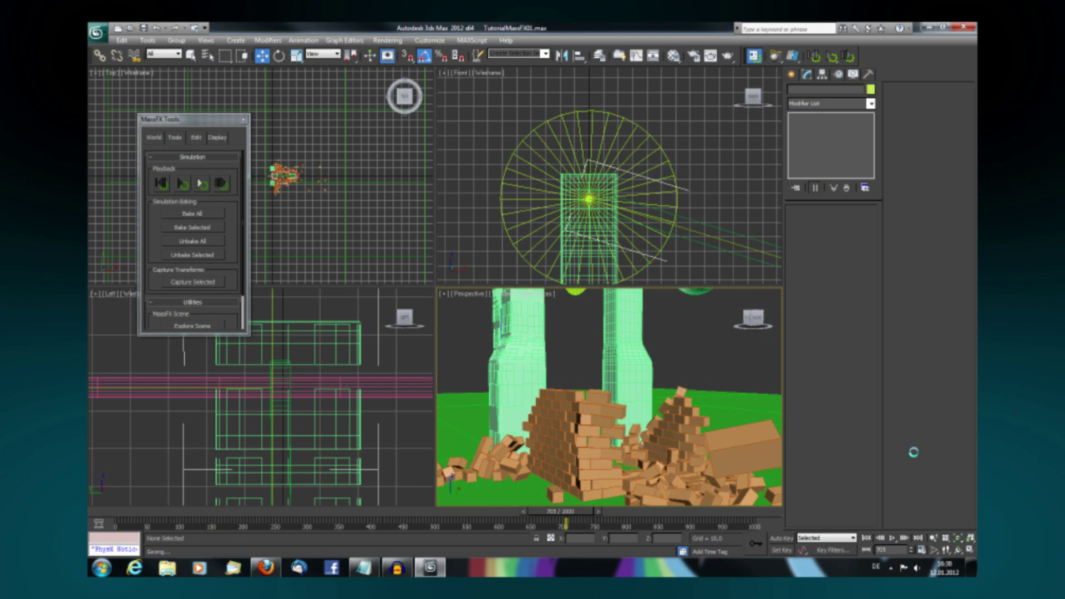